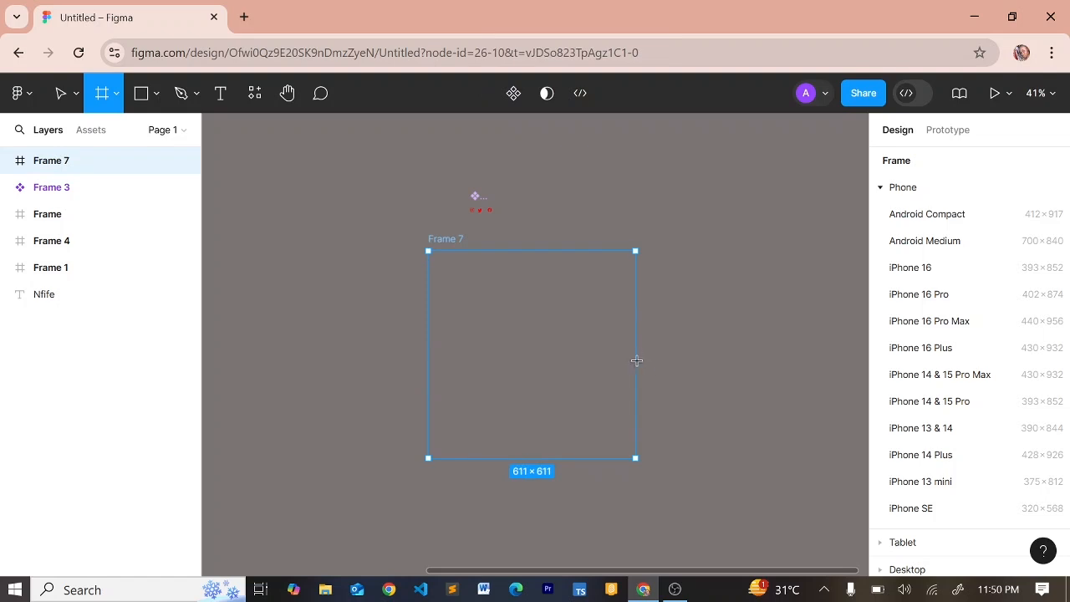
Resize Frame 7 to a 653×653 white square and round its corners to 30
drag(637, 360, 649, 418)
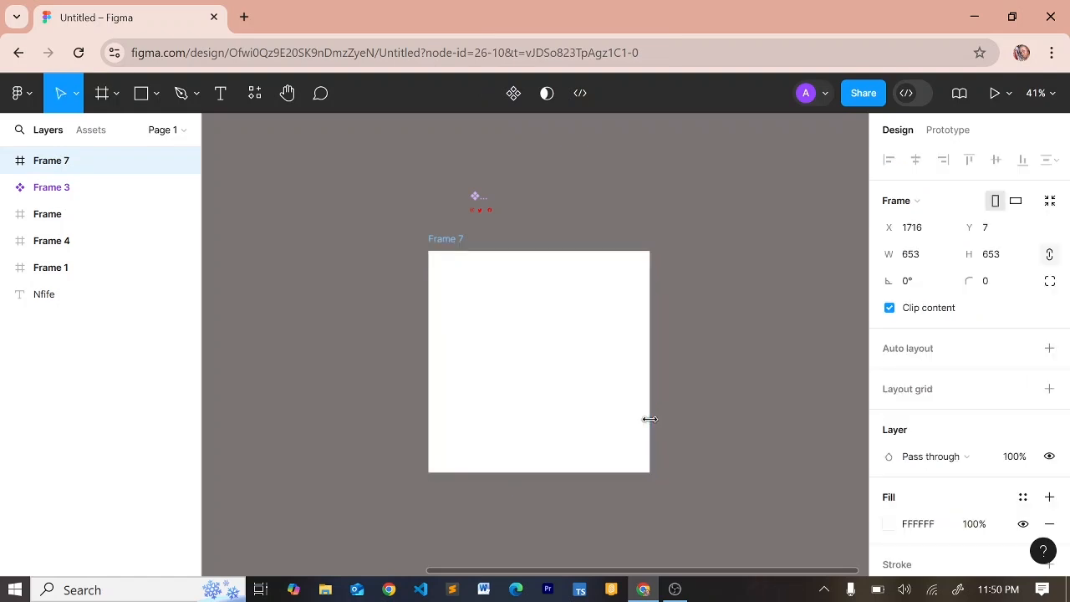
scroll(649, 419, down, 2)
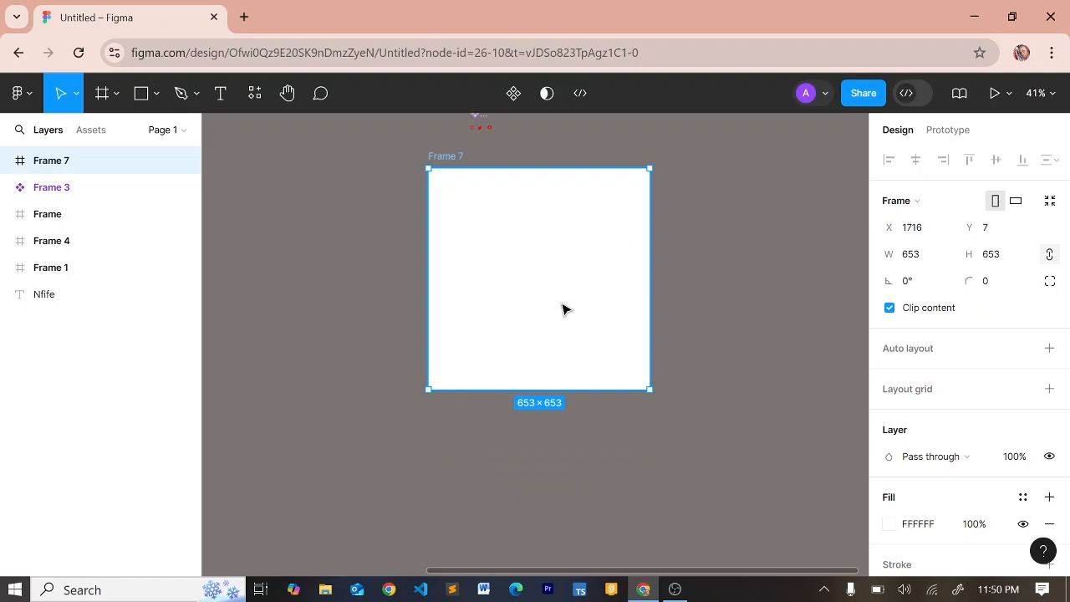
click(1001, 281)
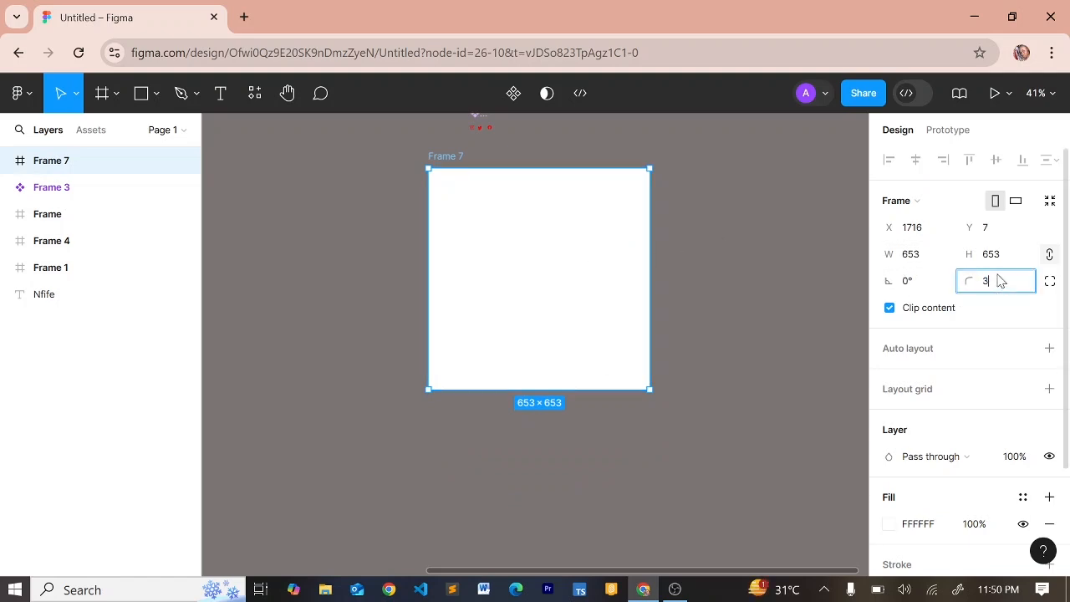
key(Return)
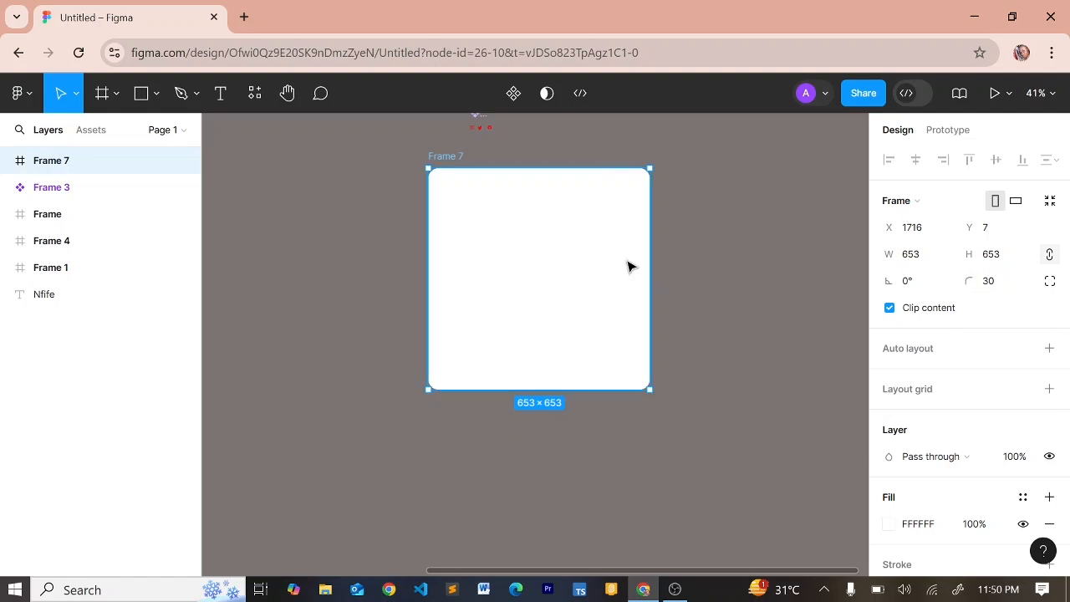
key(r)
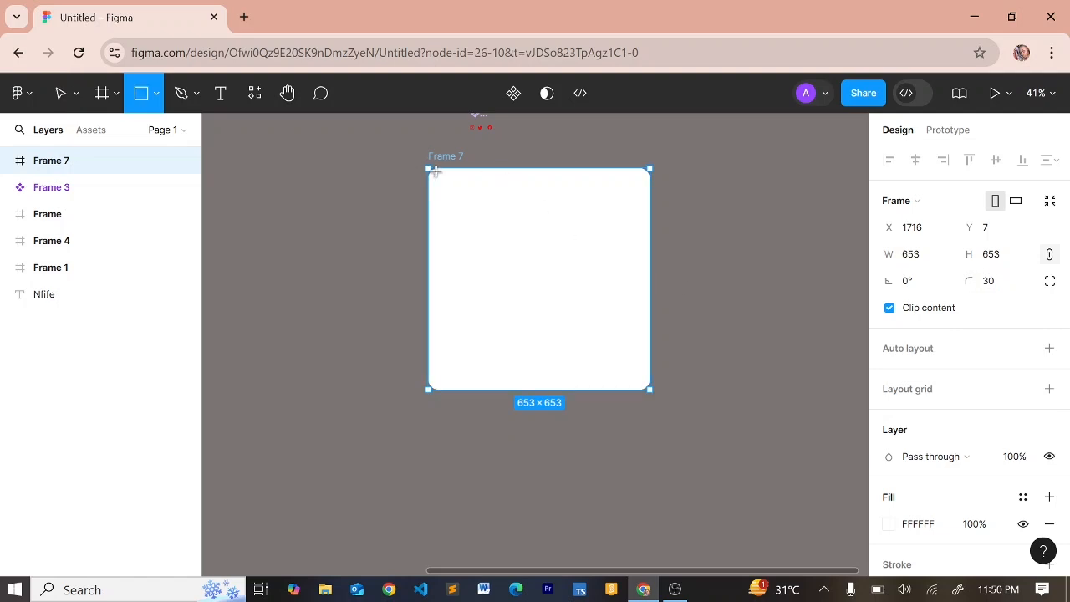
Draw a 653×230 header rectangle spanning Frame 7's top, centred, with corner radius 30
mouse_move(434, 170)
mouse_down()
mouse_move(678, 253)
mouse_move(618, 259)
mouse_move(650, 246)
mouse_up()
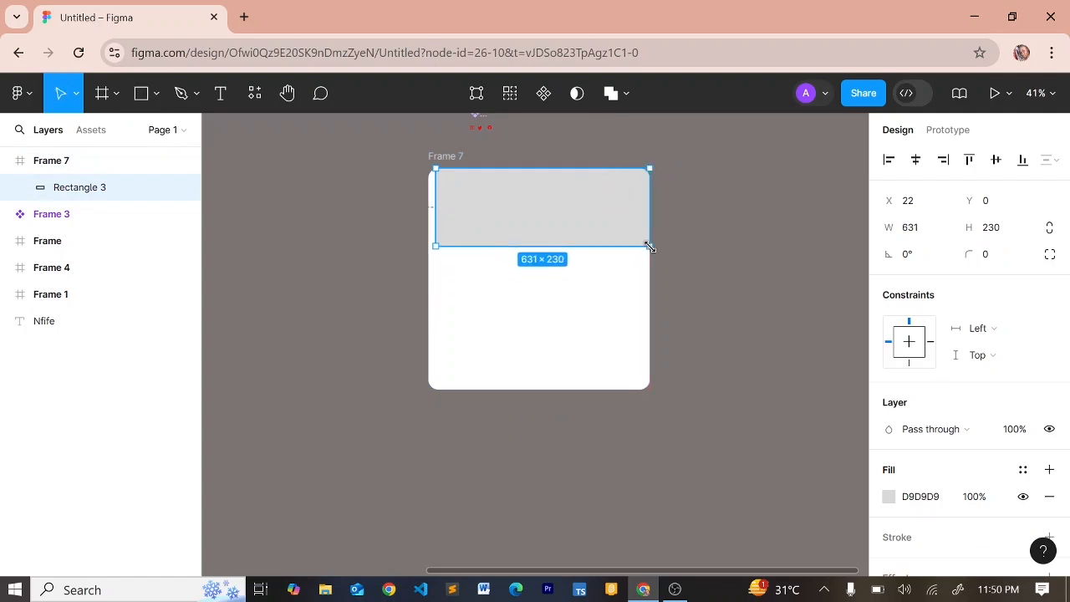
click(916, 160)
click(998, 256)
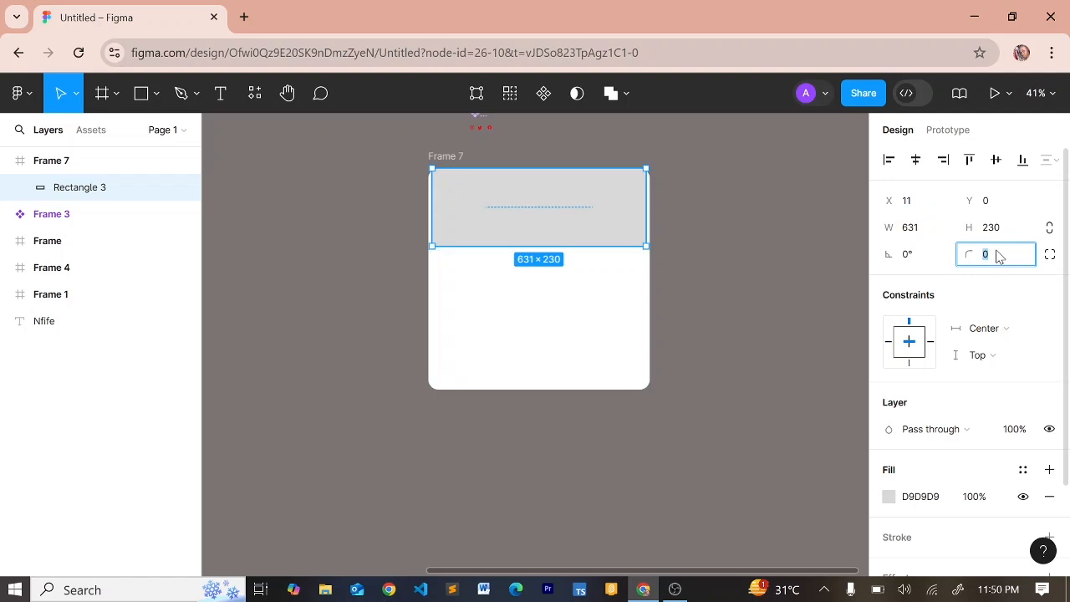
key(Return)
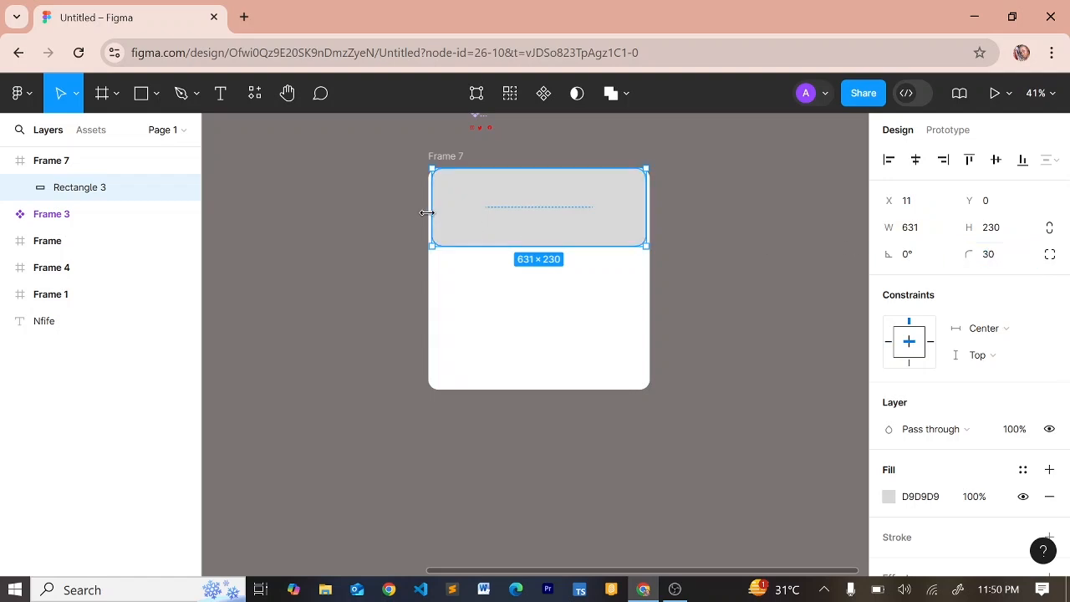
drag(423, 213, 427, 213)
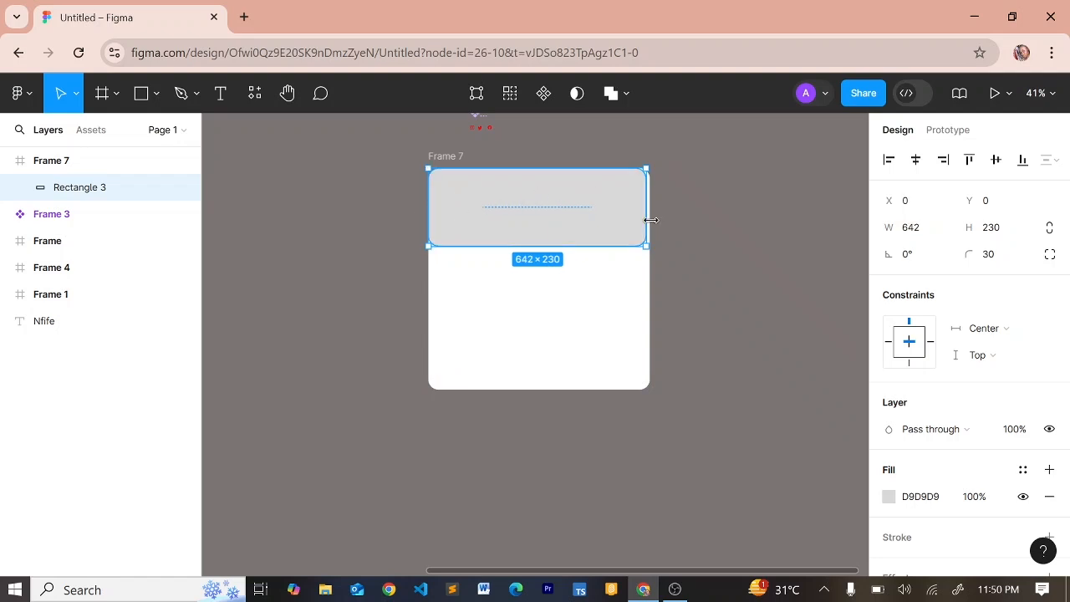
drag(650, 219, 649, 219)
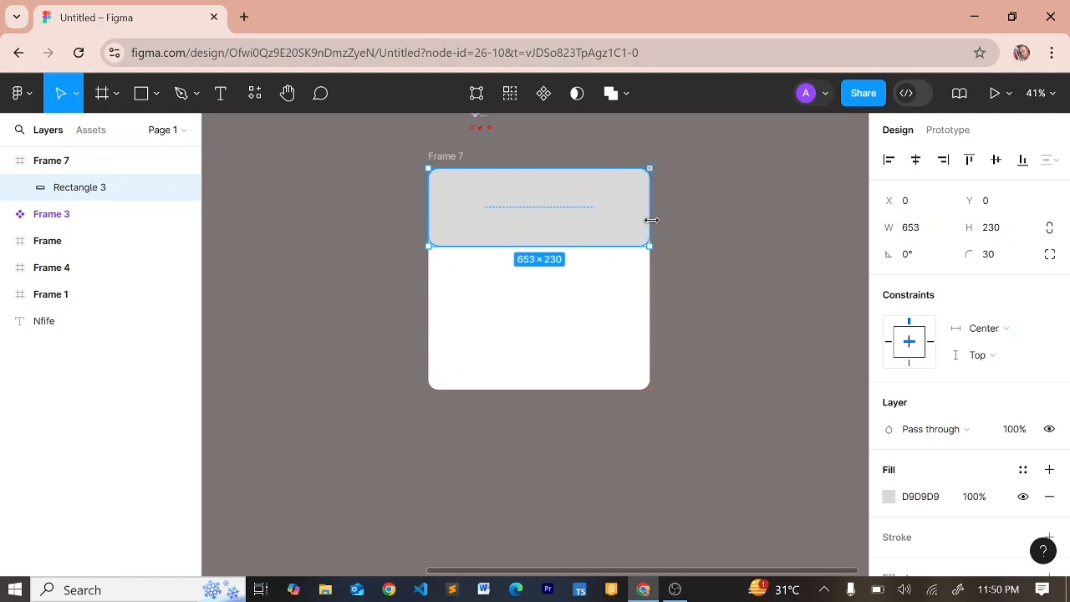
Fill the header rectangle with the red page colour FB0E0E
click(889, 500)
click(689, 518)
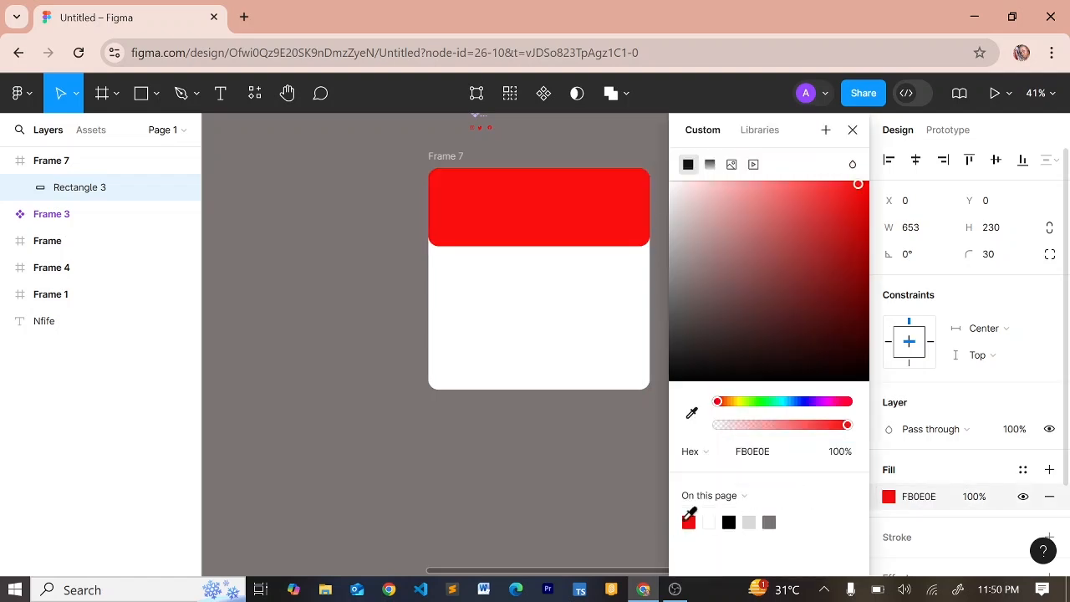
click(852, 131)
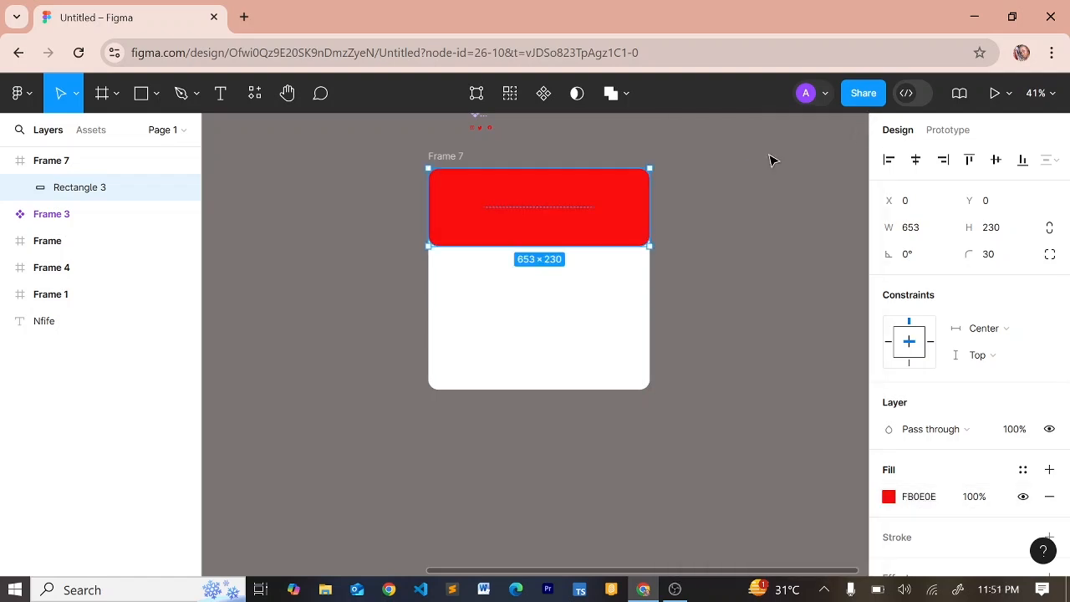
Pick the ellipse tool, deleting a stray default ellipse placed by mistake
key(o)
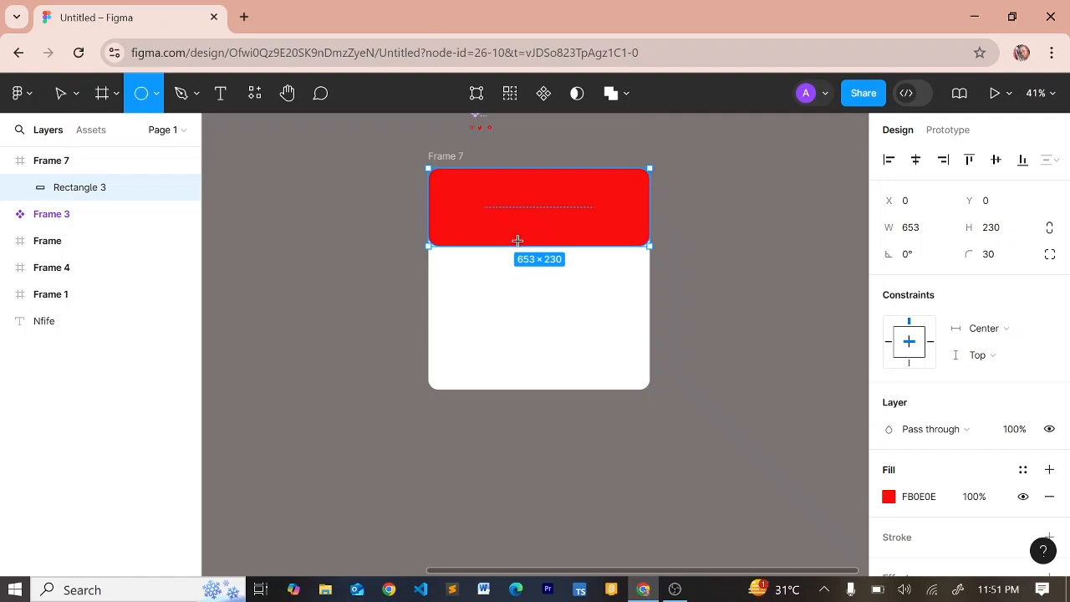
click(157, 96)
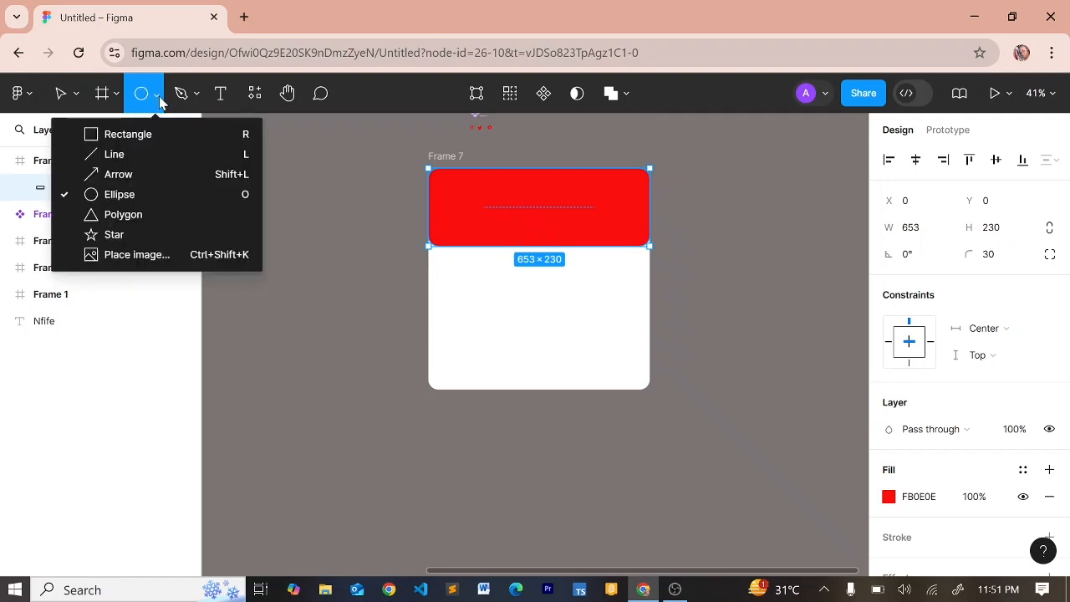
click(377, 213)
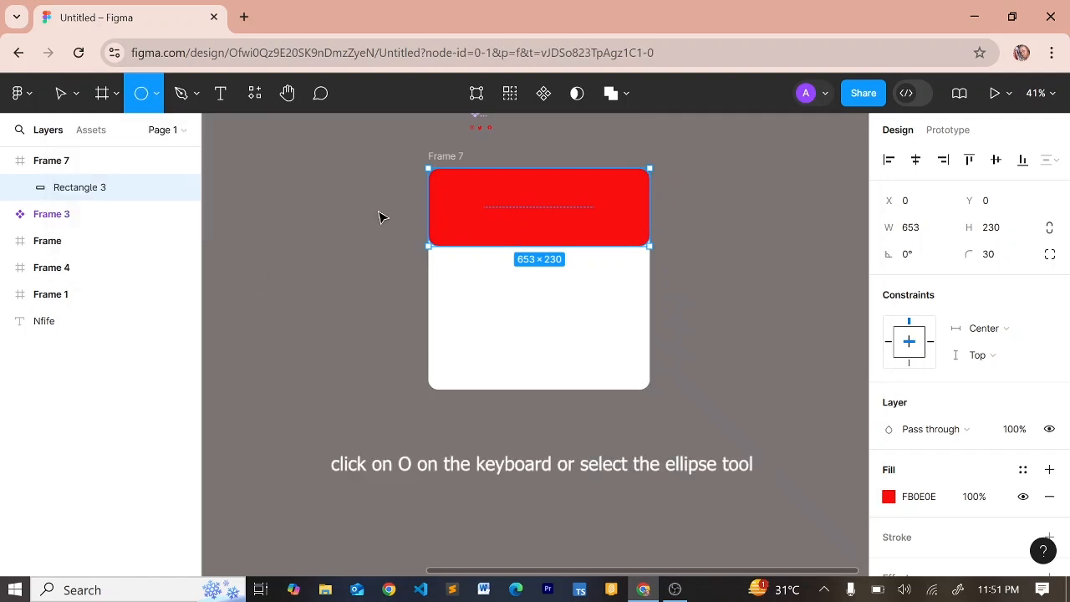
click(377, 211)
key(Delete)
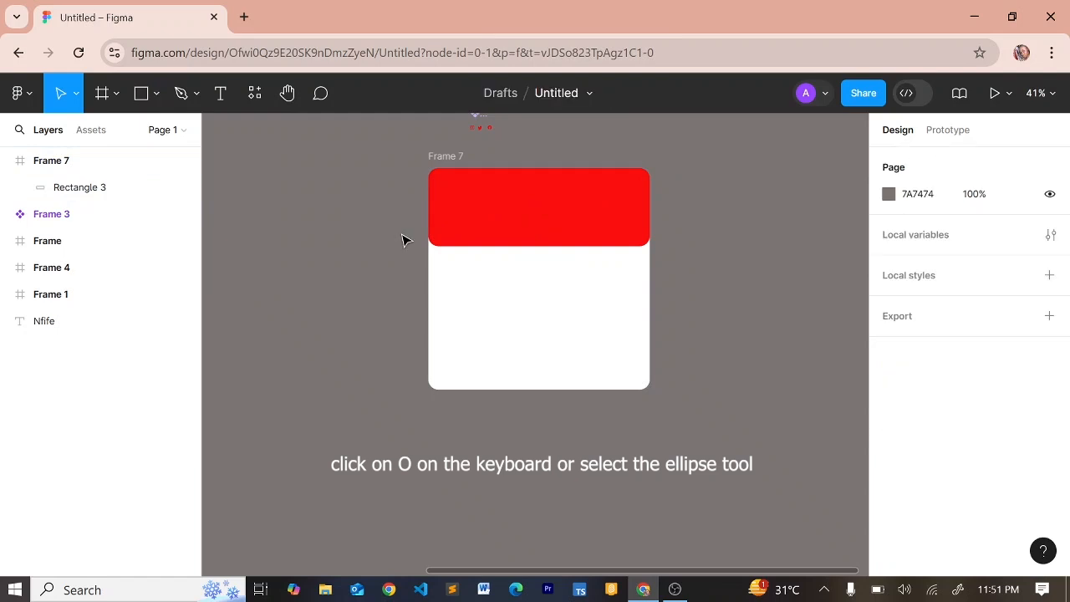
key(o)
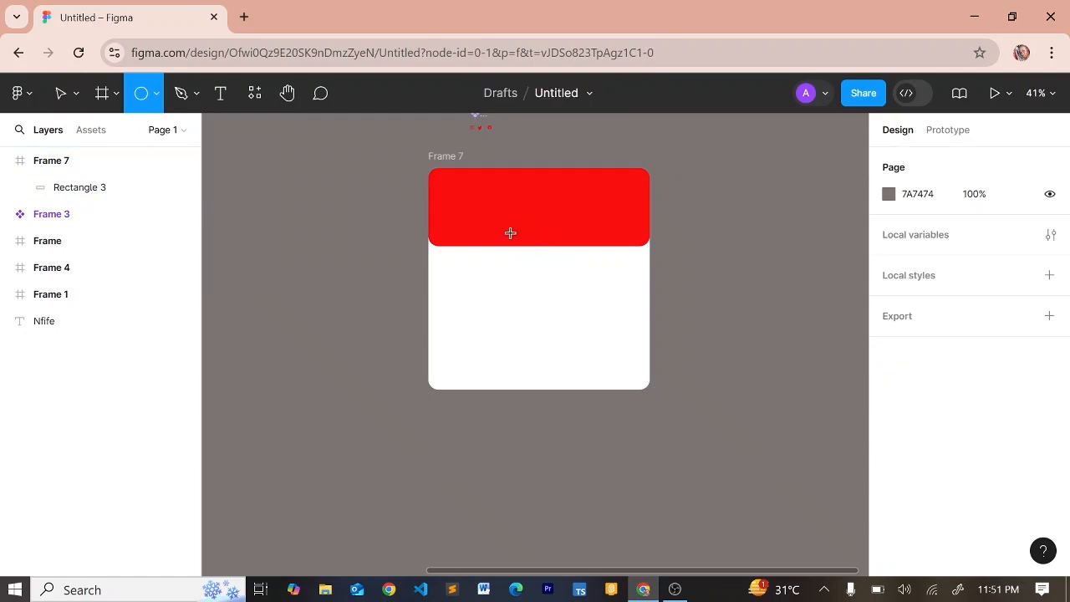
Draw a 183×183 circle, nudge it onto the header's lower edge, and centre it horizontally
drag(512, 234, 572, 264)
key(Up)
key(Up)
key(Up)
key(Up)
key(Up)
key(Up)
key(Up)
key(Up)
key(Up)
key(Up)
key(Up)
key(Up)
key(Up)
key(Up)
key(Up)
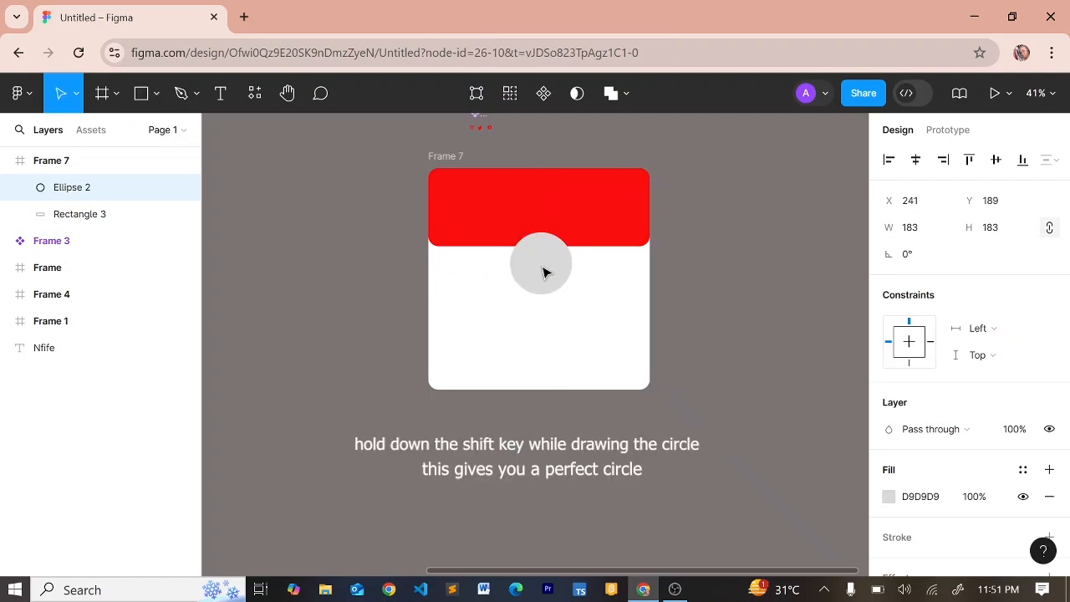
key(Up)
key(Up)
key(Up)
key(Up)
key(Up)
key(Up)
key(Up)
key(Up)
key(Up)
key(Up)
key(Up)
key(Up)
key(Up)
key(Up)
key(Up)
key(Up)
key(Up)
key(Up)
key(Up)
key(Up)
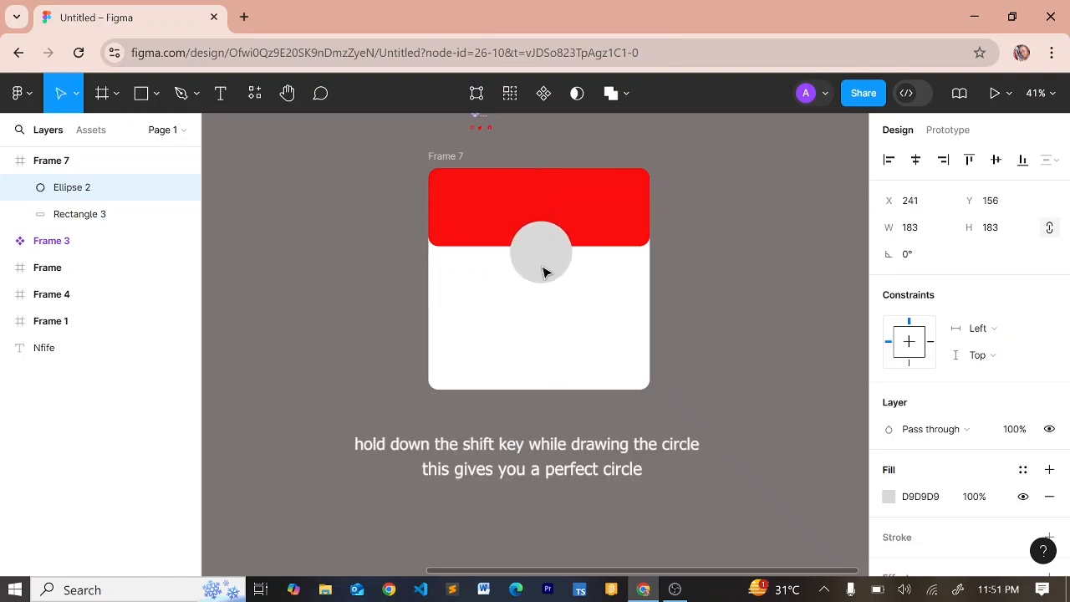
key(Up)
key(Up)
key(Up)
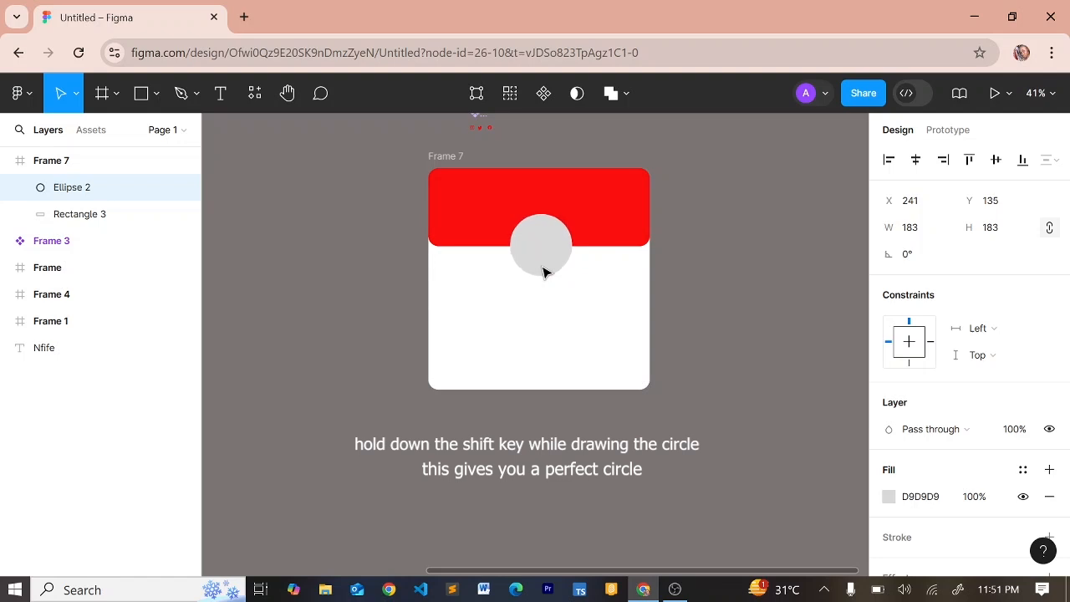
key(Up)
key(Up)
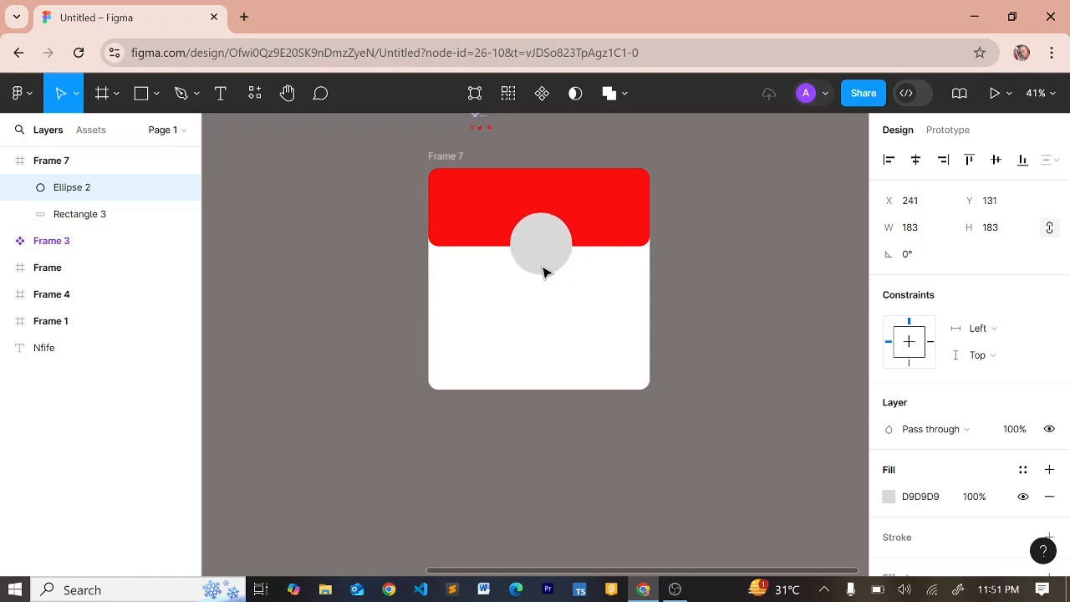
click(916, 166)
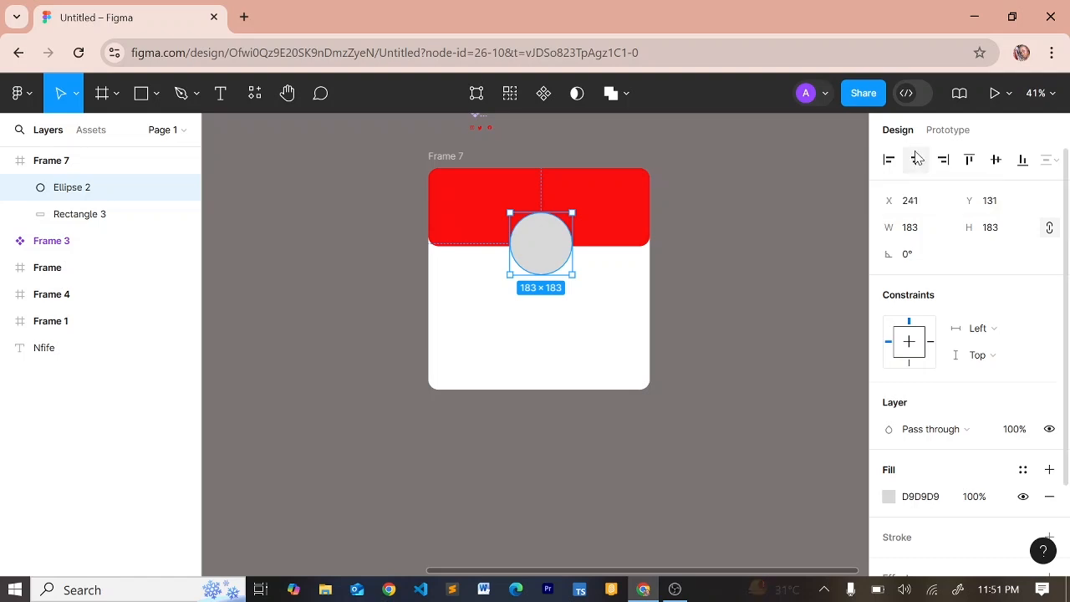
click(916, 160)
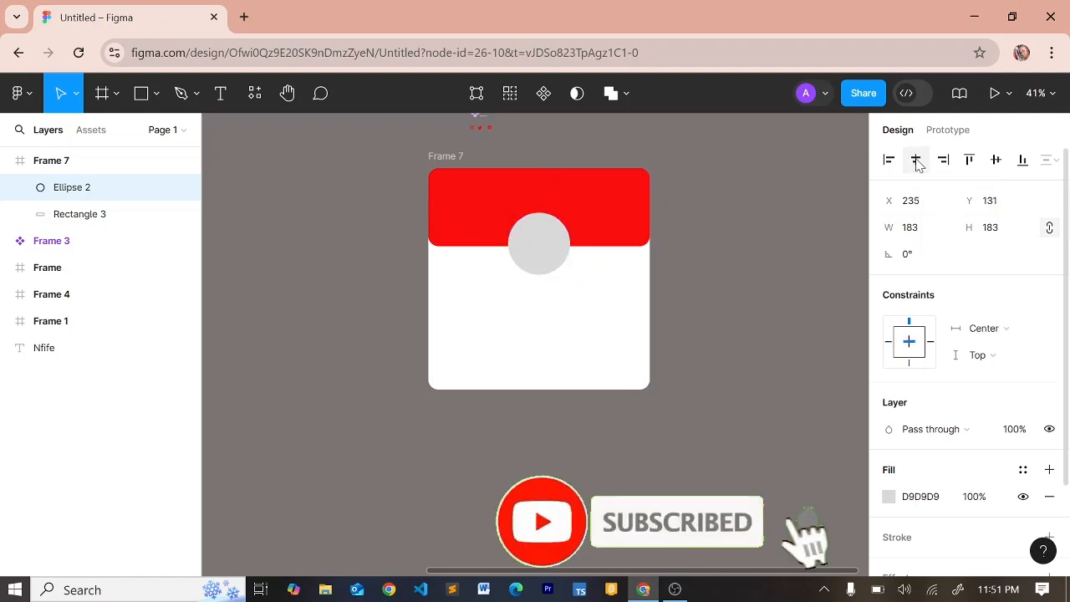
Fill the avatar circle with the header's red FB0E0E
click(889, 497)
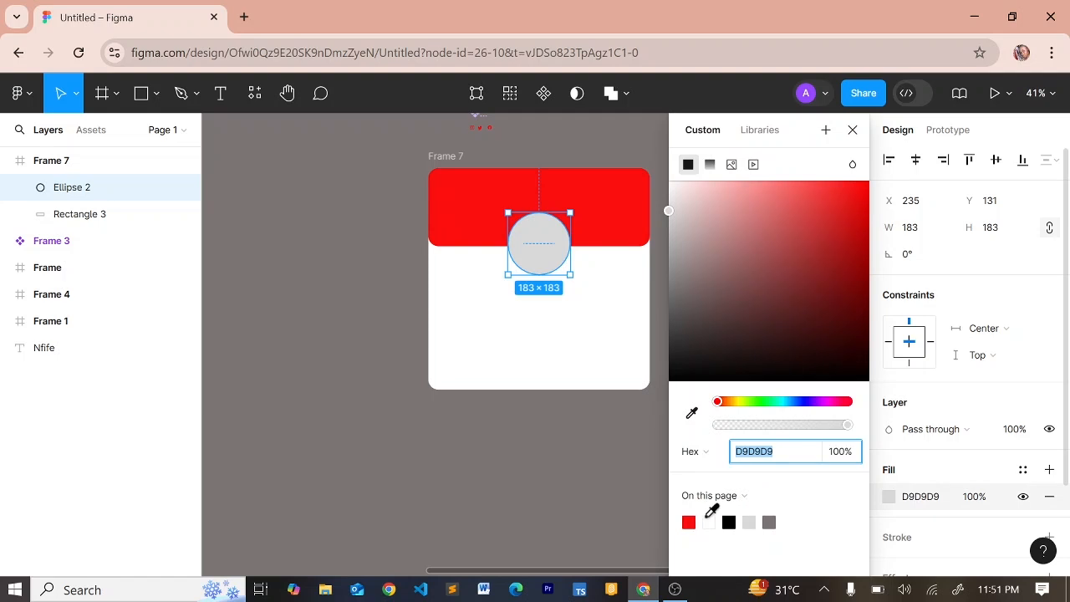
click(688, 522)
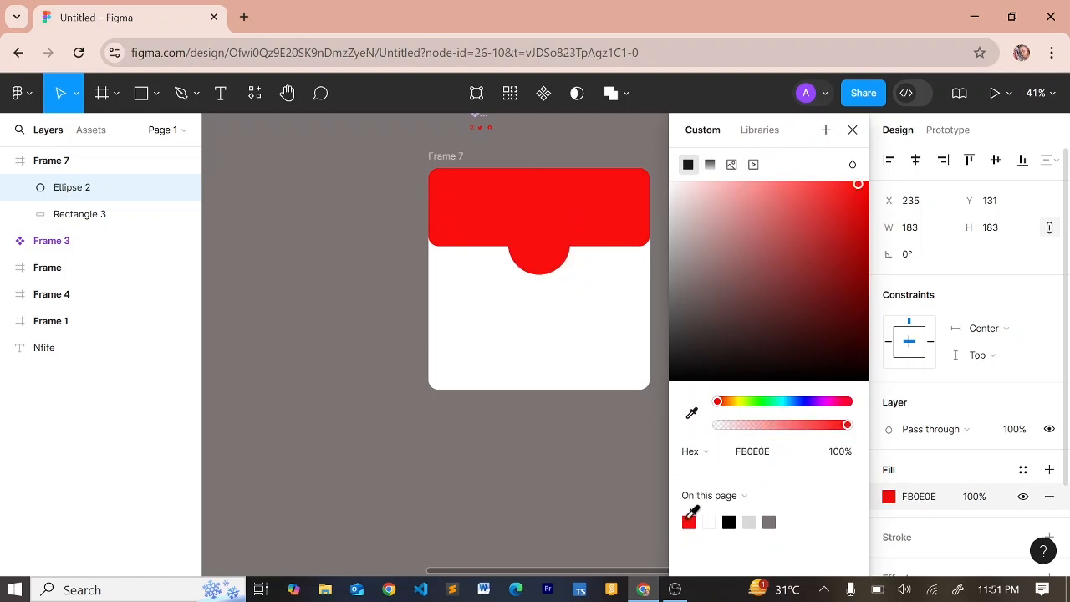
scroll(944, 544, down, 3)
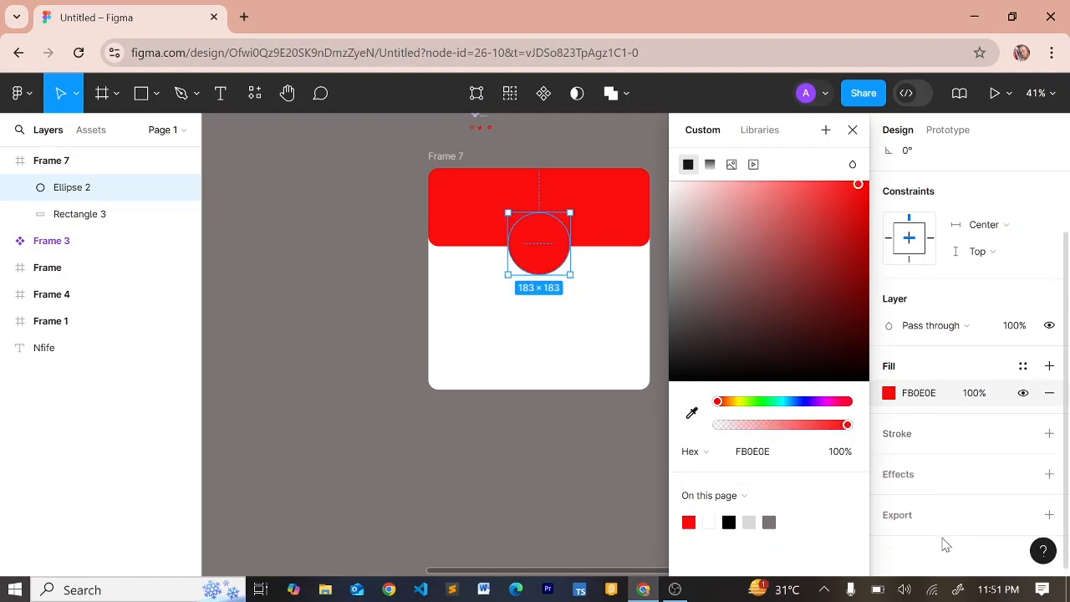
Give the circle a white FFFFFF stroke of weight 1.5
click(1049, 433)
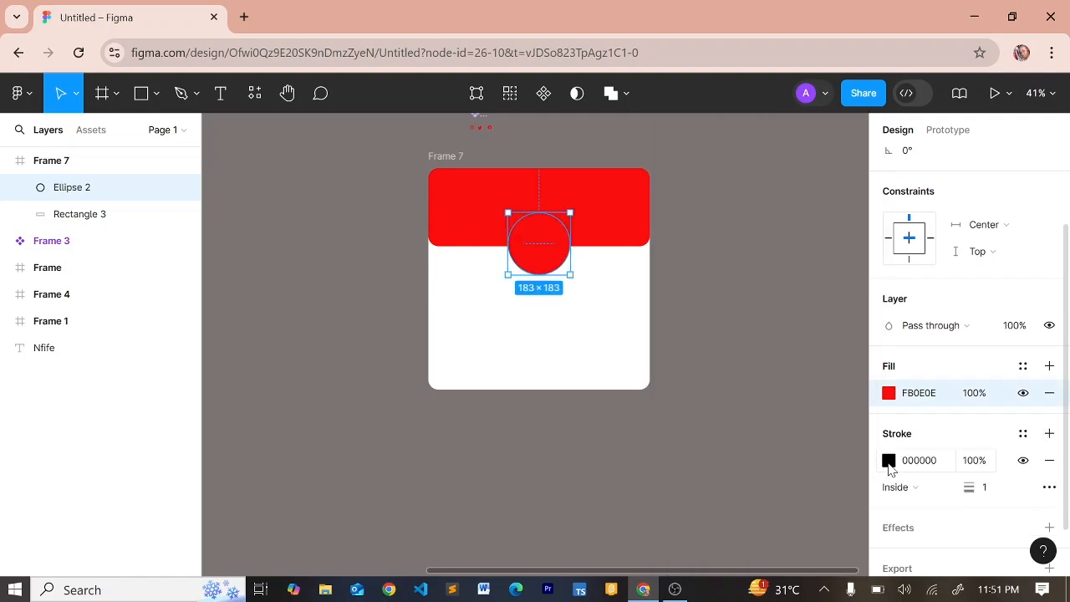
click(889, 461)
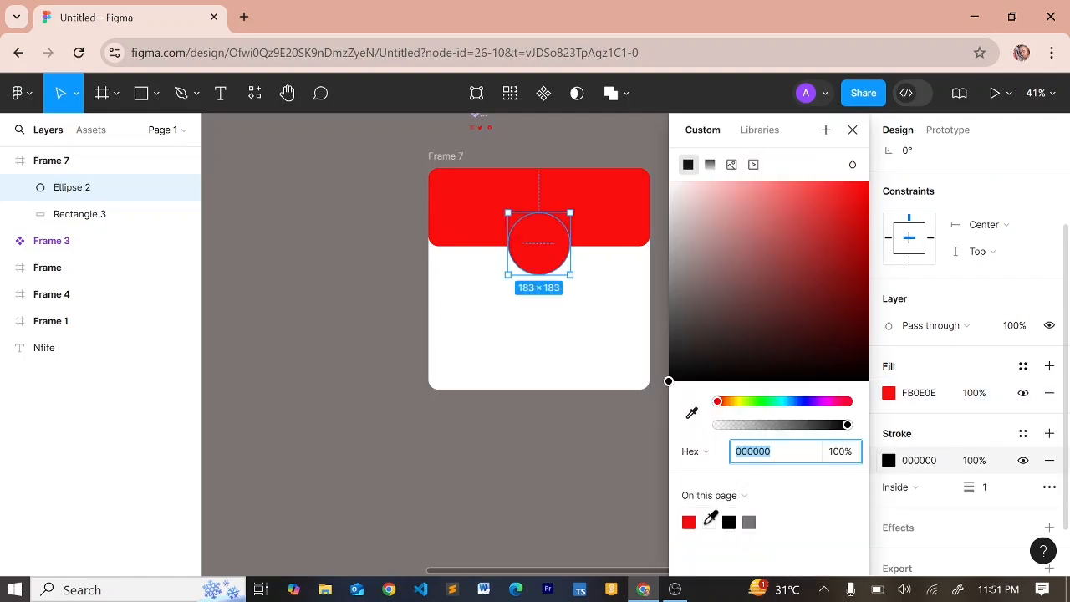
click(709, 521)
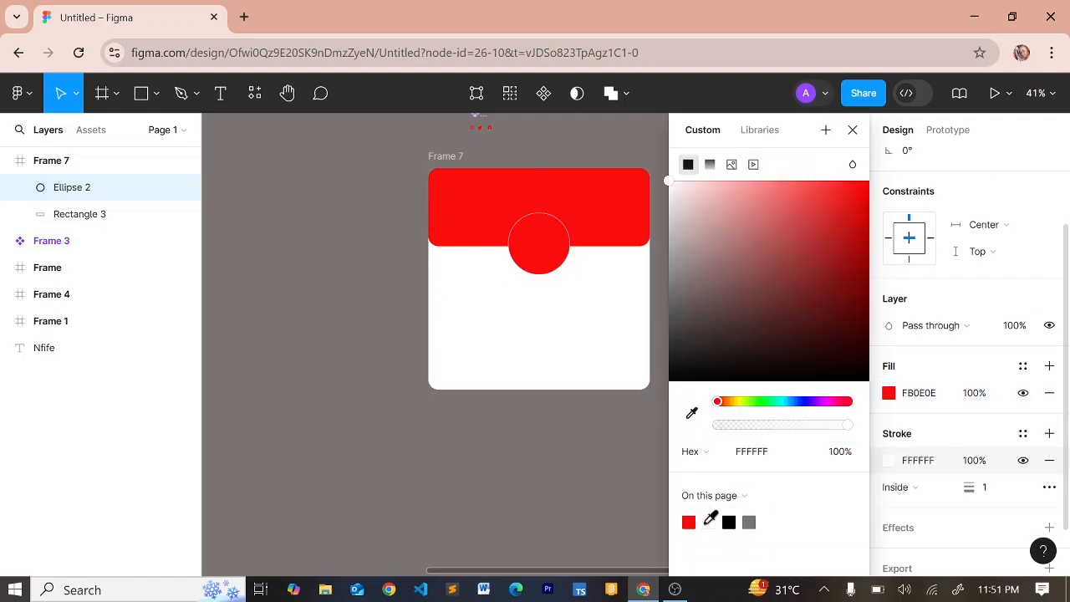
click(991, 492)
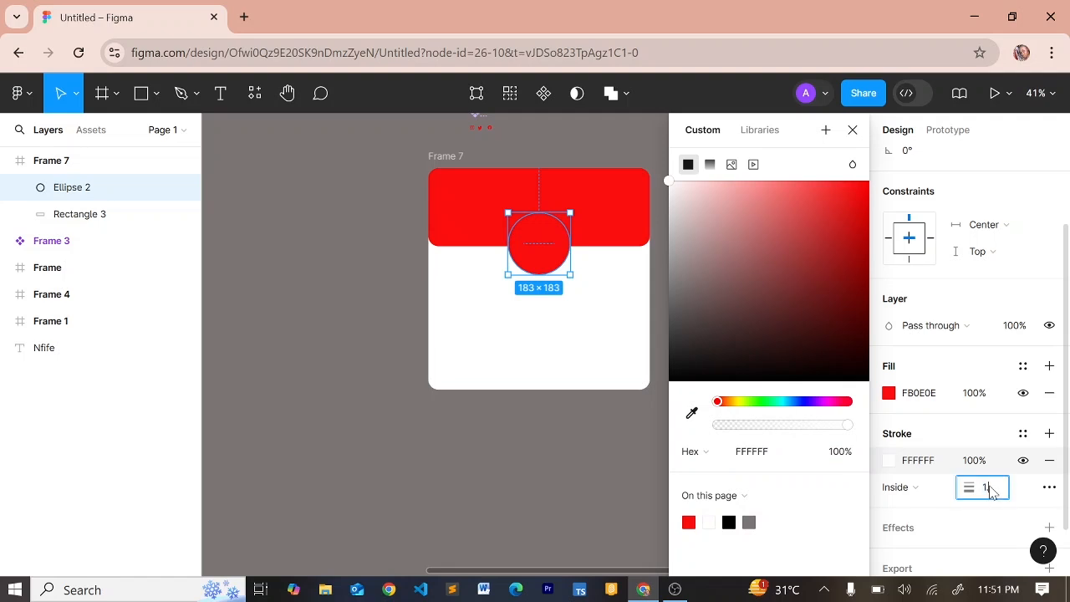
text(1.5)
key(Return)
click(852, 130)
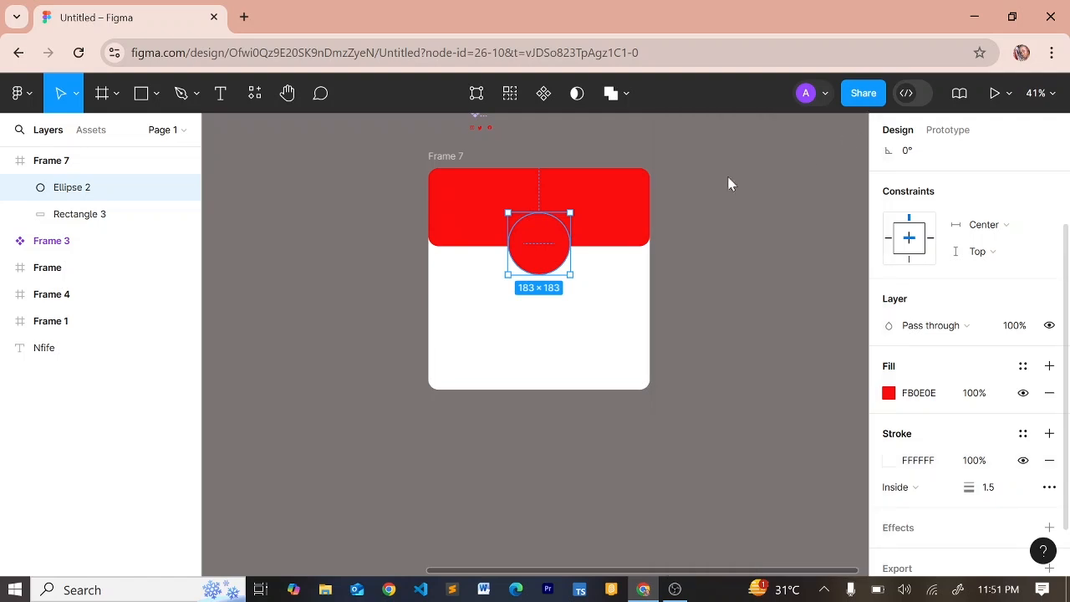
Insert a random female portrait into the circle with the User Profile | Avatar plugin
right_click(539, 246)
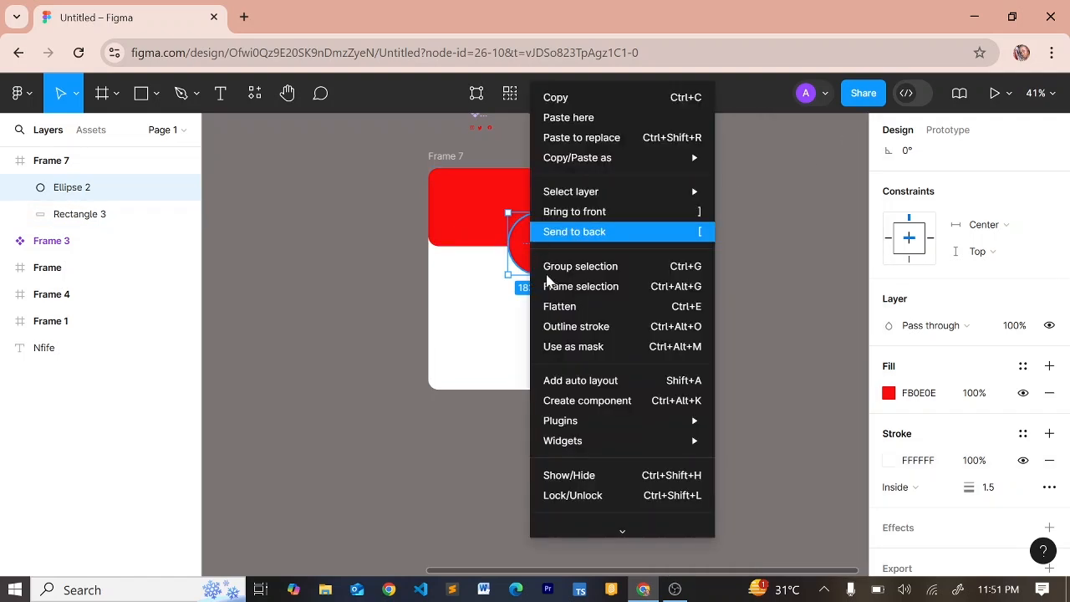
mouse_move(572, 426)
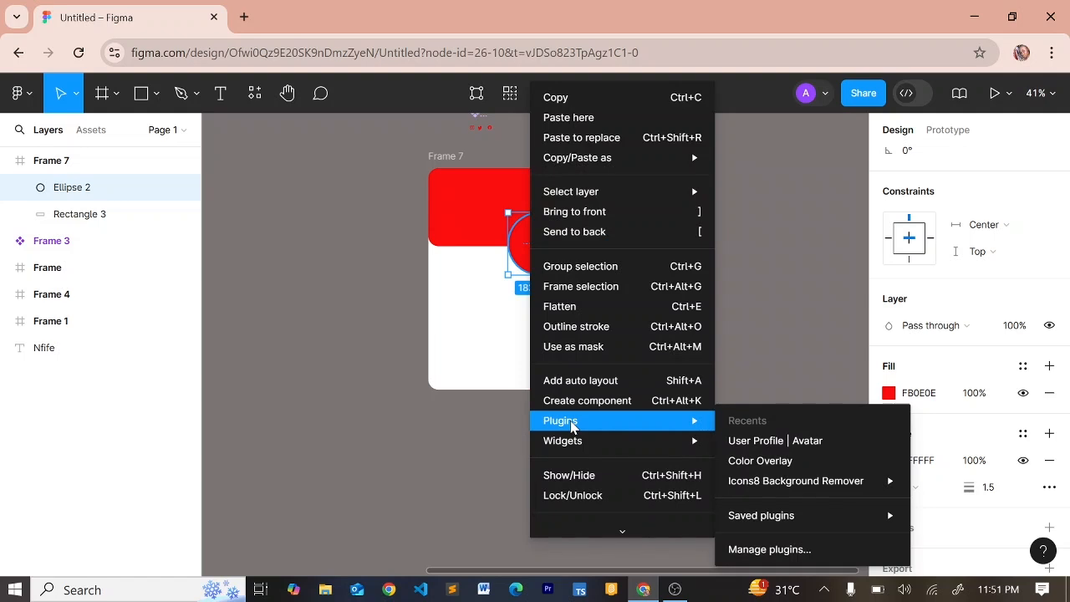
mouse_move(700, 447)
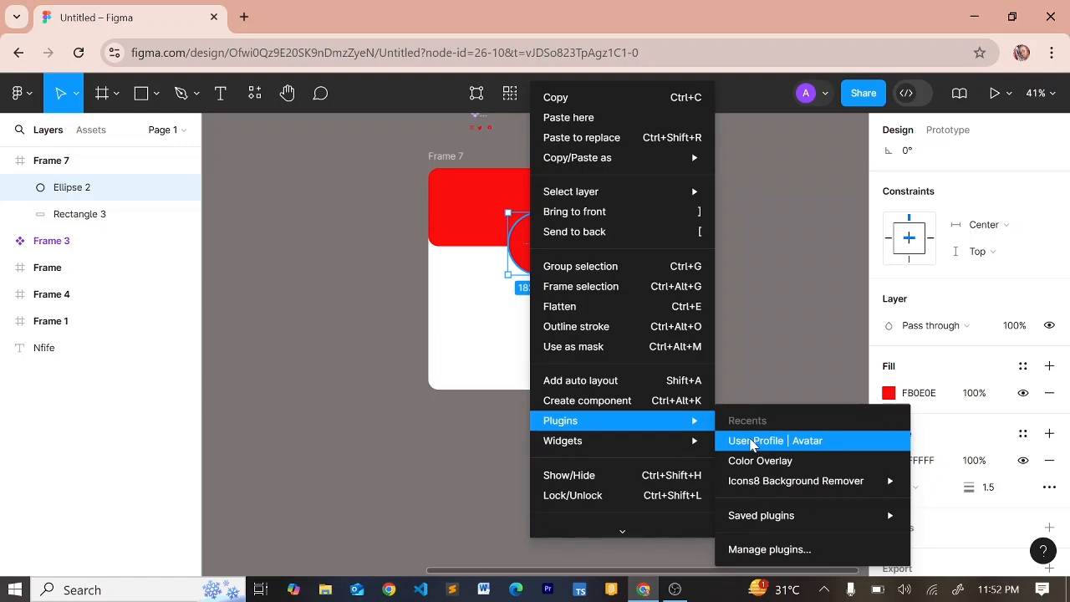
click(752, 443)
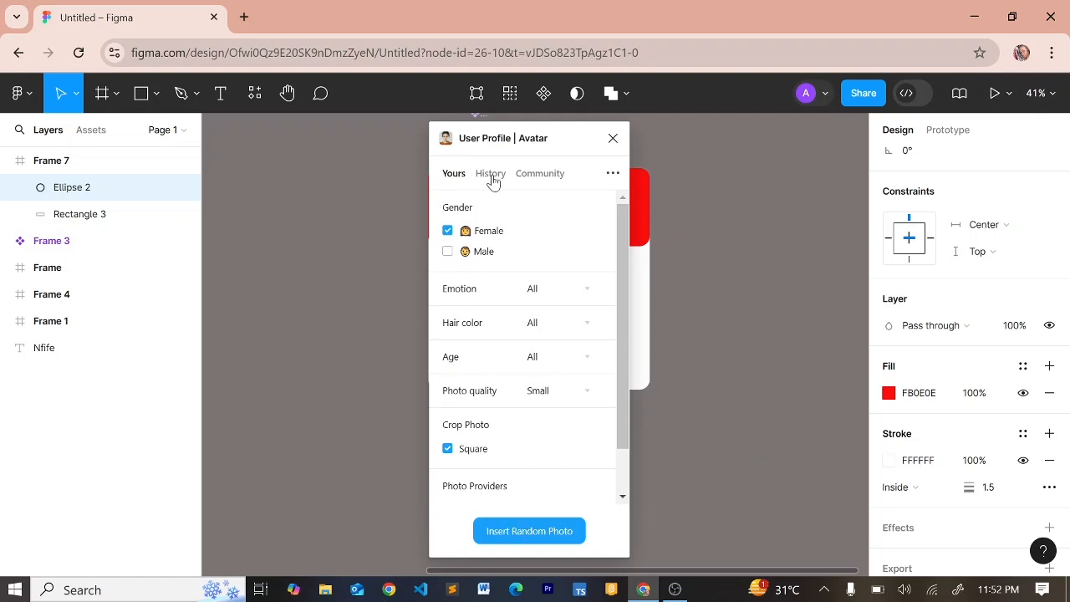
drag(493, 137, 284, 117)
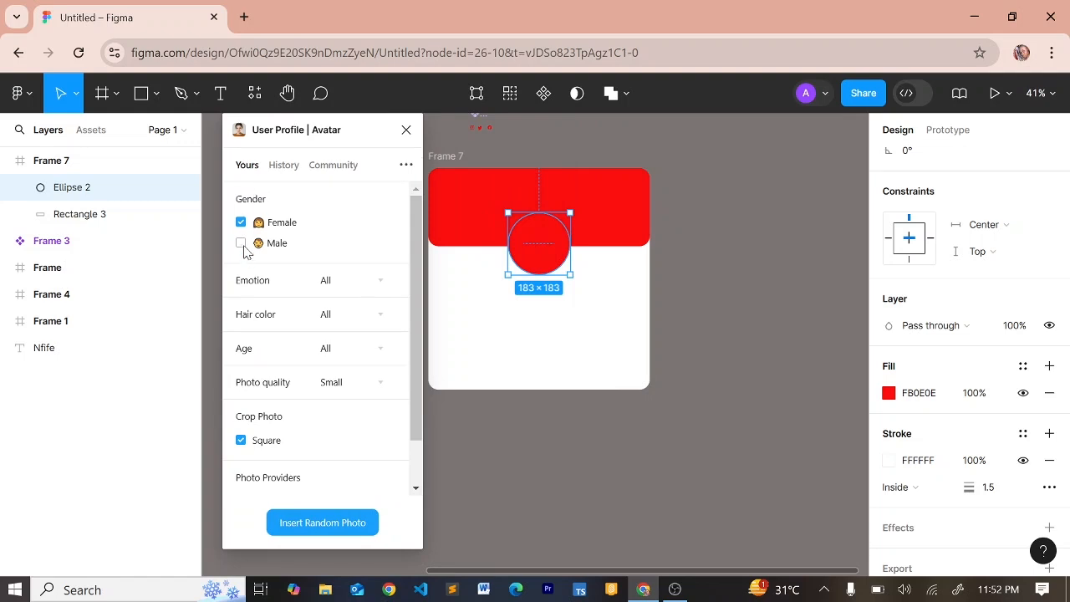
click(308, 522)
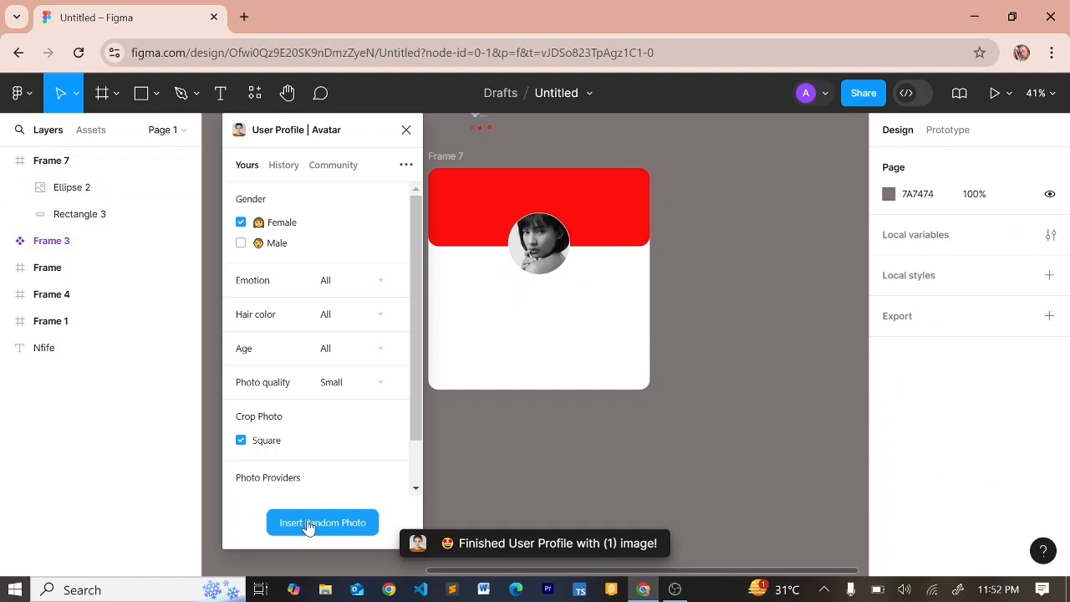
click(405, 133)
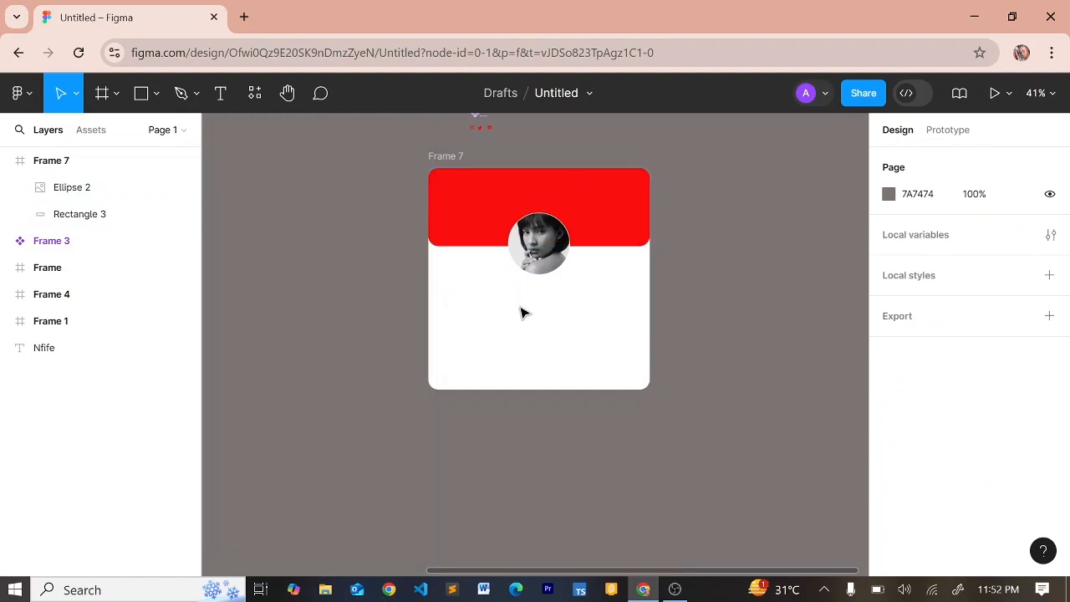
key(t)
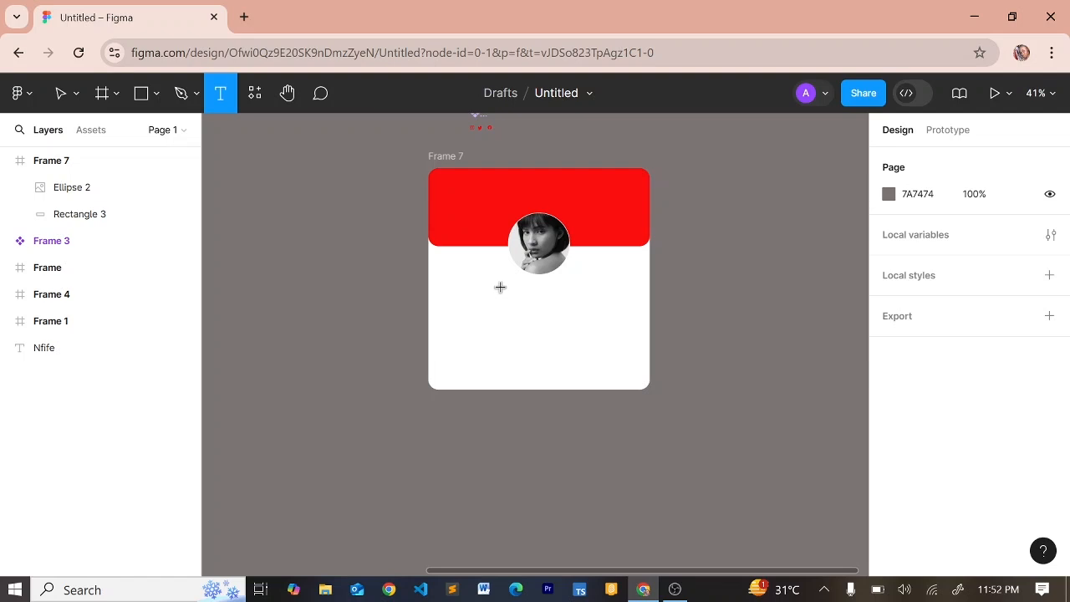
Add a text line below the avatar with the person's full name
click(499, 287)
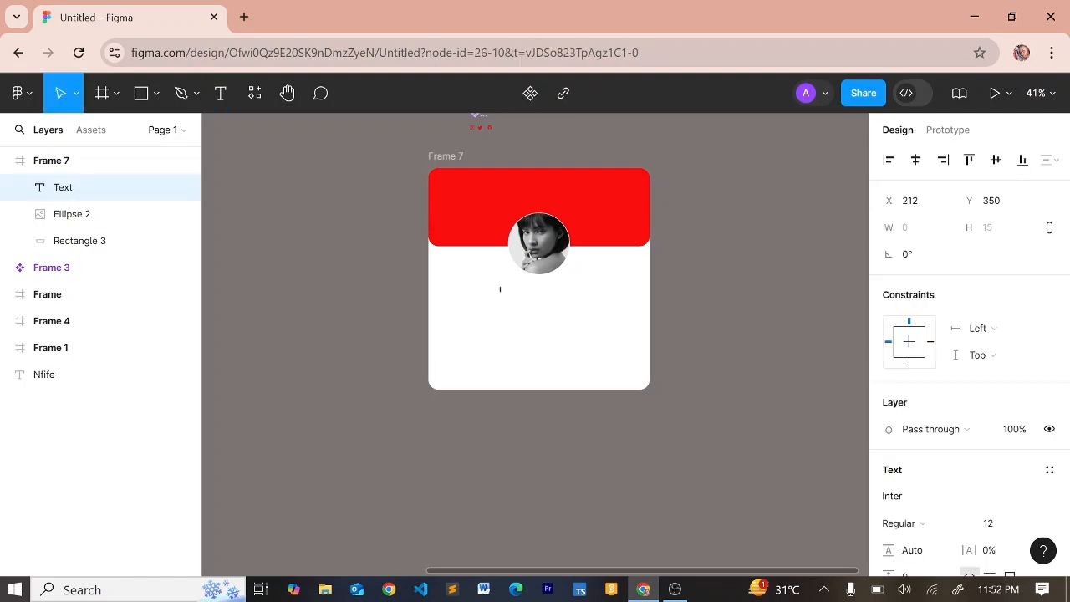
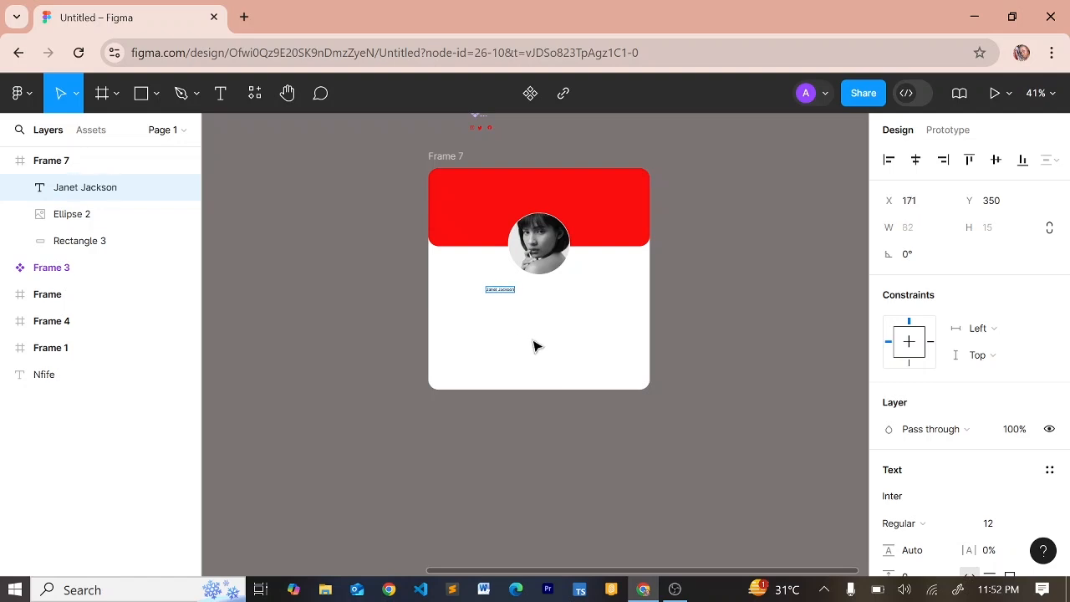
key(Escape)
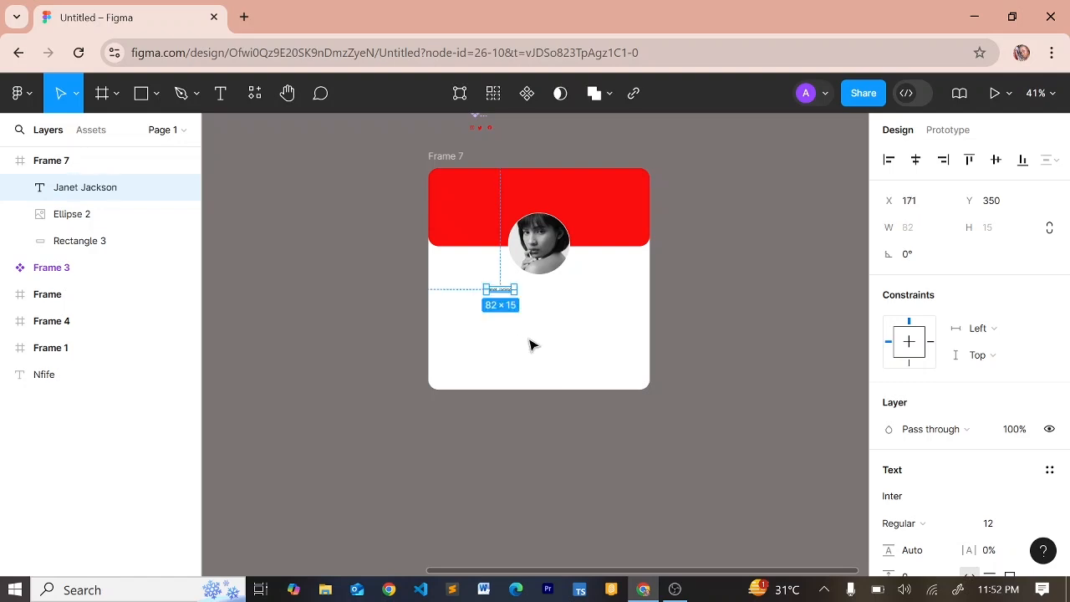
Make the name Bold at size 24, centre it horizontally, and duplicate it
click(1000, 525)
text(20)
key(Return)
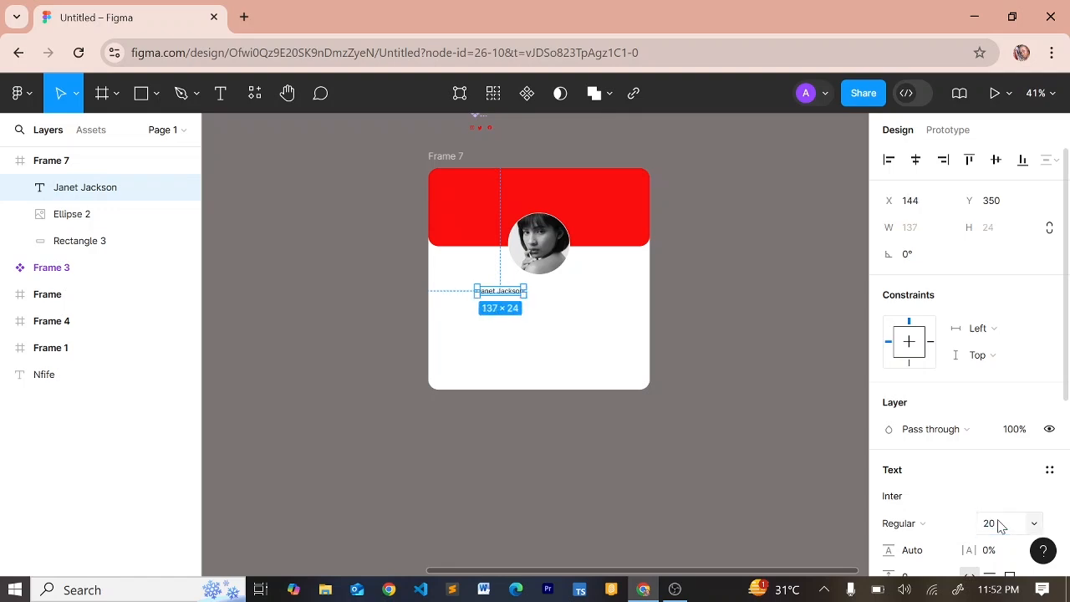
click(913, 528)
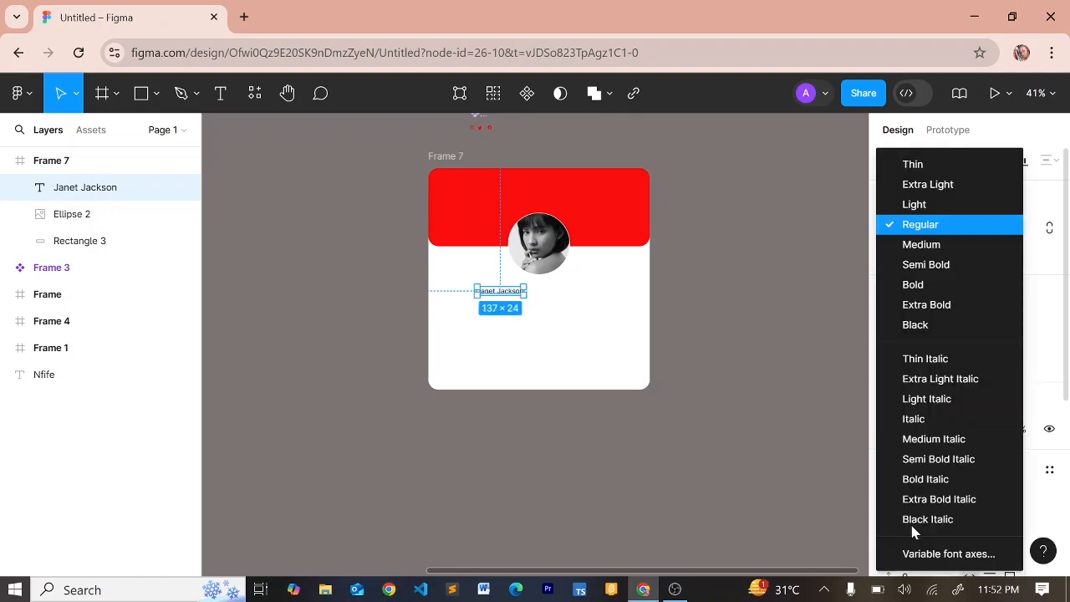
click(909, 285)
scroll(1011, 430, down, 3)
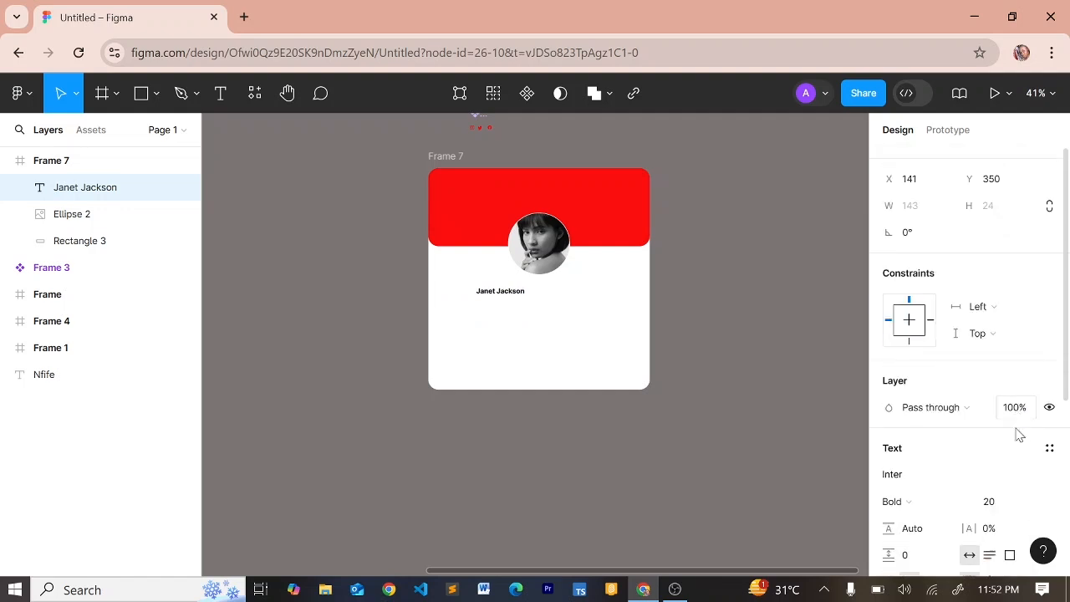
click(1006, 448)
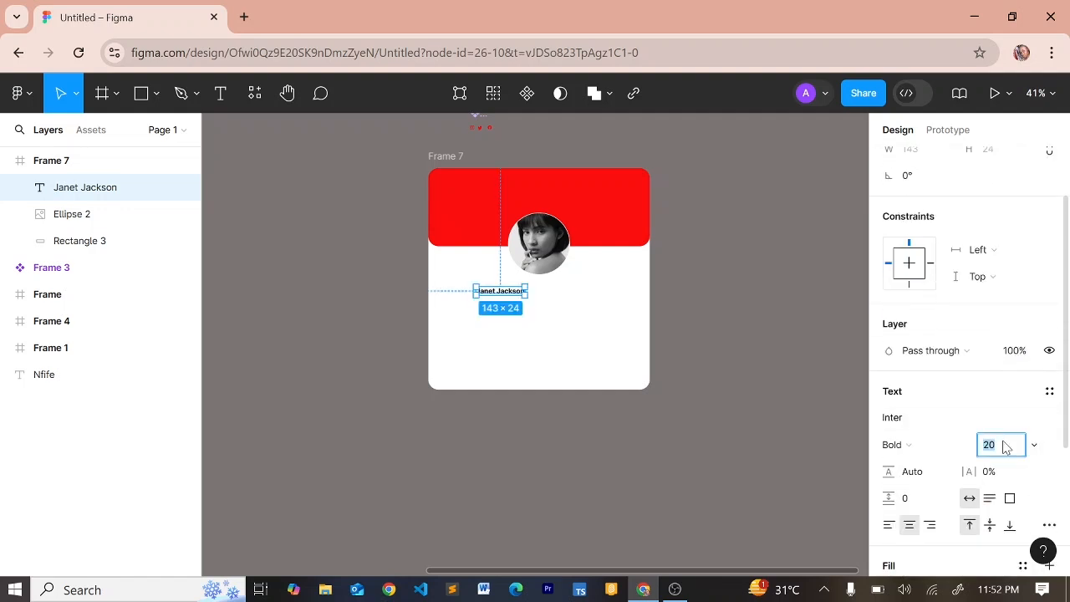
text(24)
key(Return)
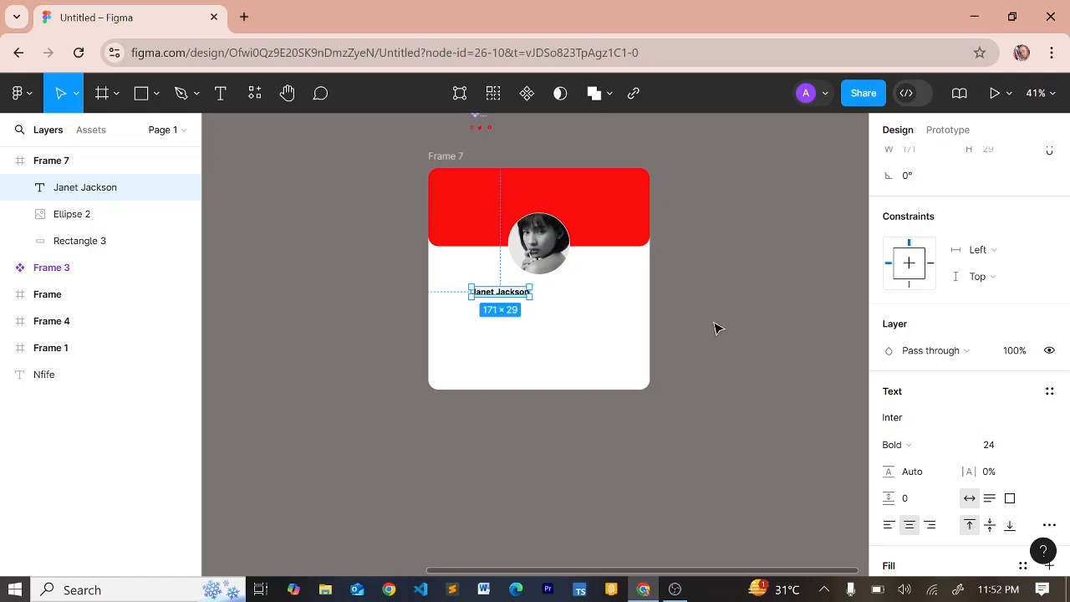
scroll(931, 234, up, 3)
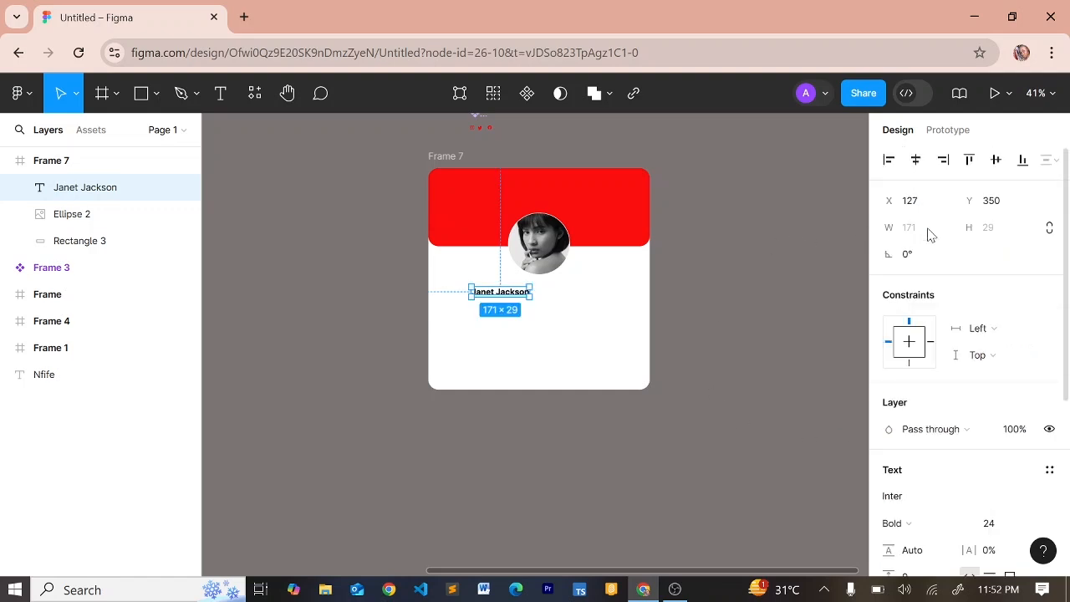
click(915, 159)
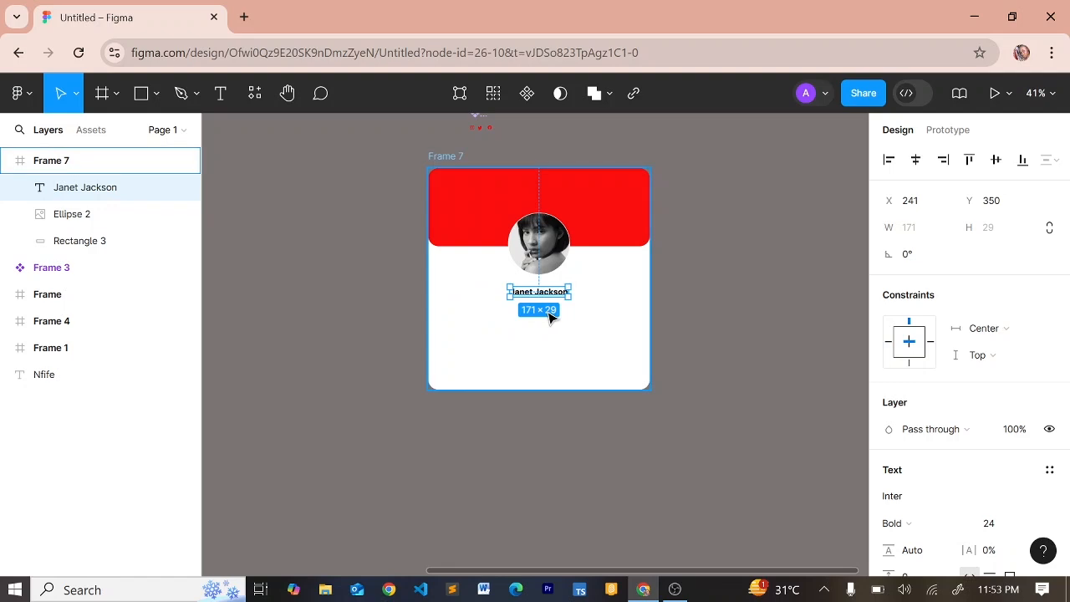
key(ctrl+d)
Move the copy just below the name and change its text to 'Product Design'
drag(541, 294, 541, 308)
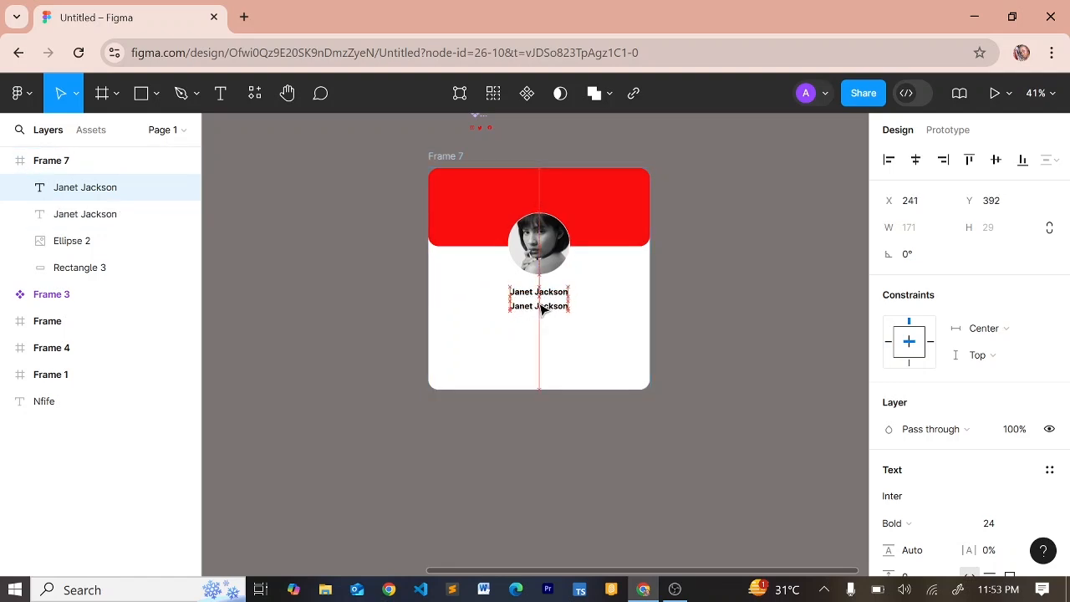
key(Return)
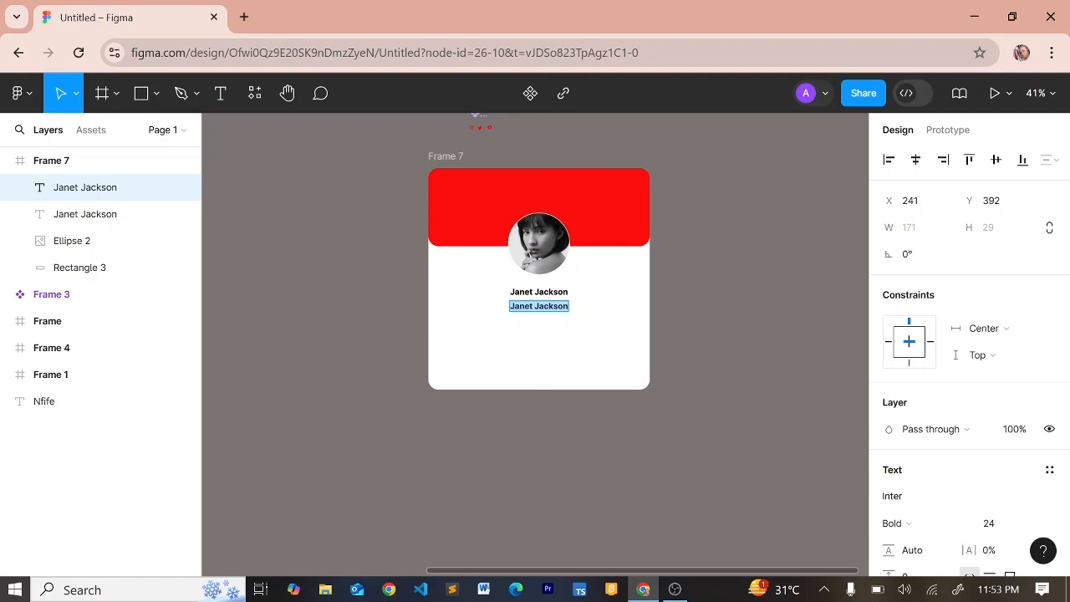
text(Produc)
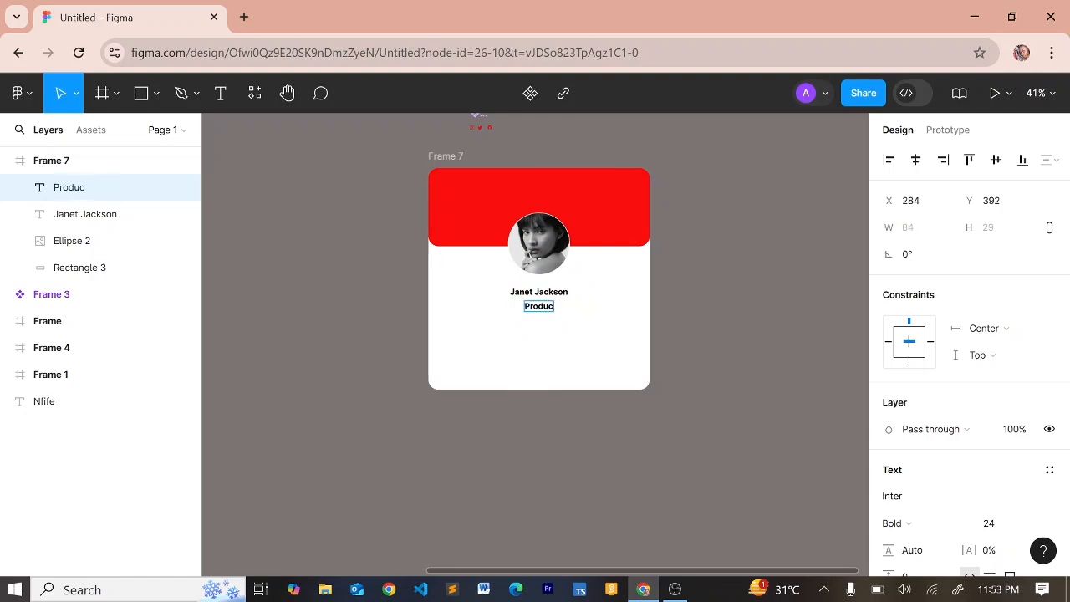
text(t Design)
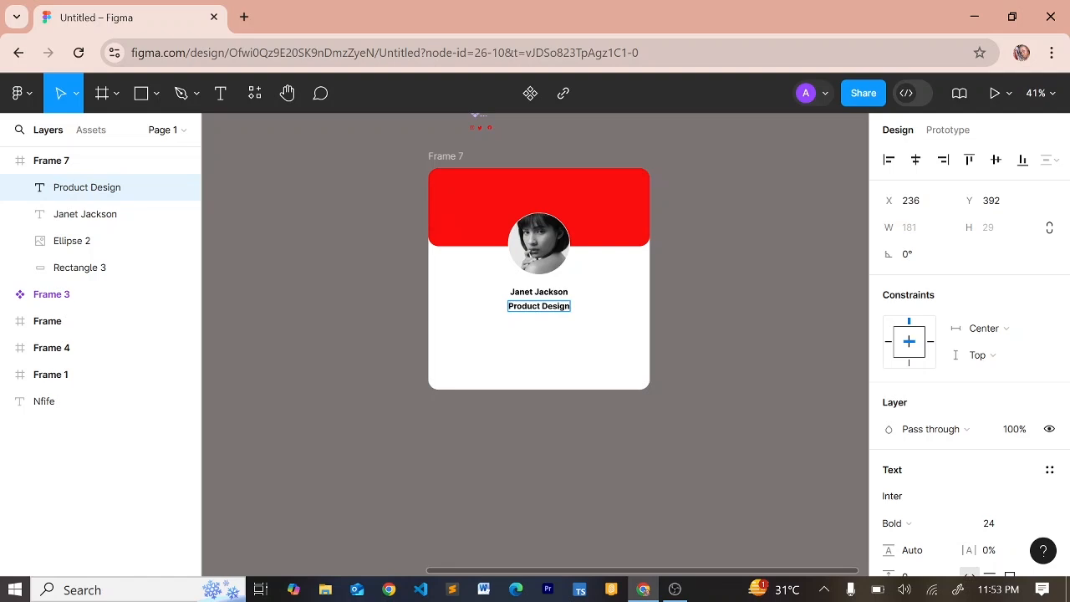
key(Escape)
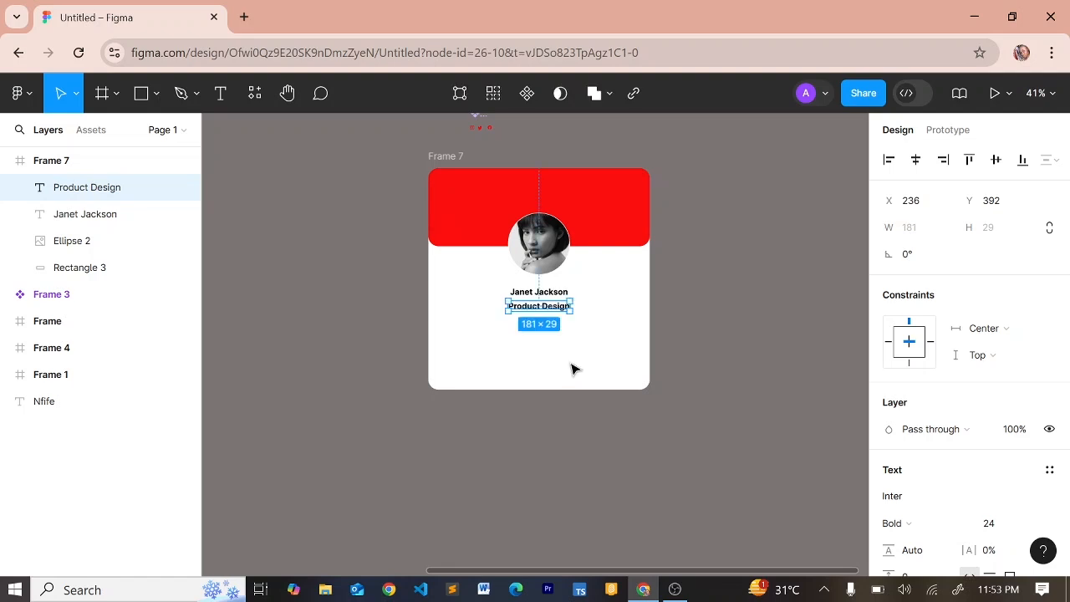
Style the Product Design line as Inter Medium at size 18
click(992, 524)
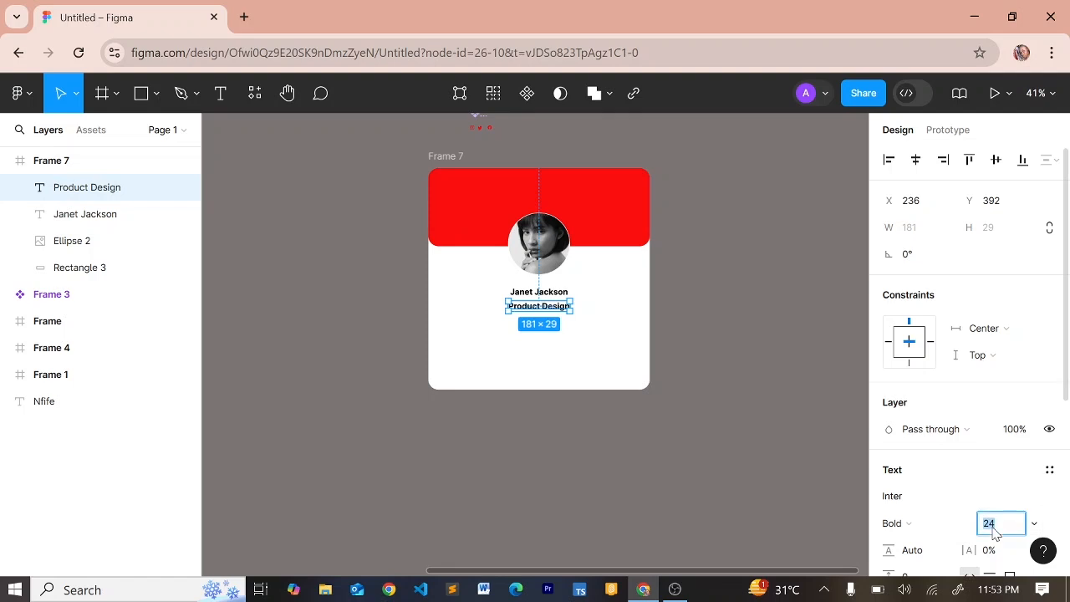
text(16)
key(Return)
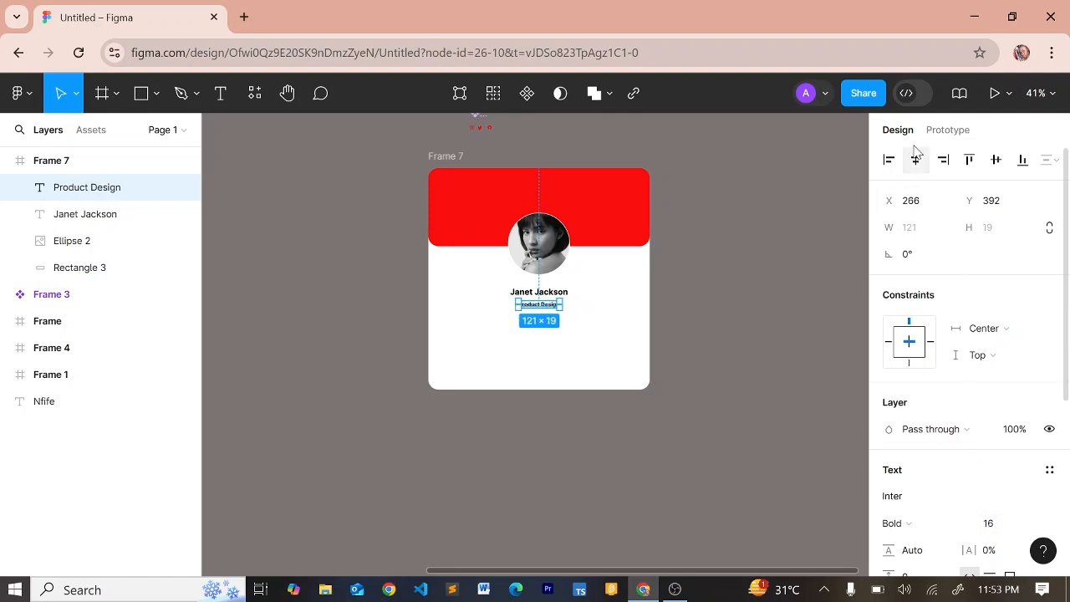
click(911, 525)
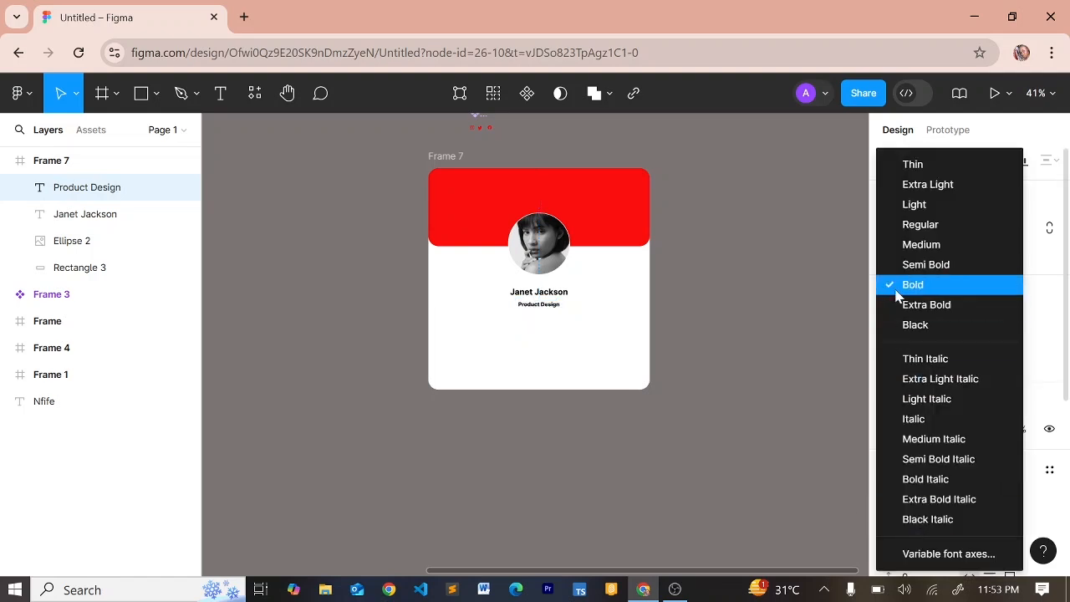
click(907, 244)
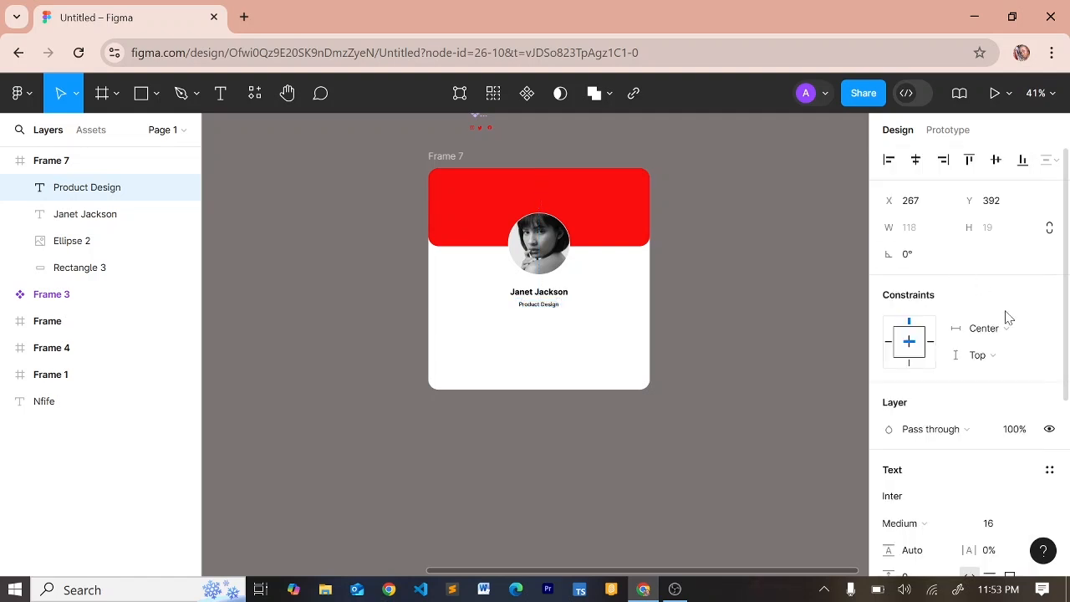
click(992, 527)
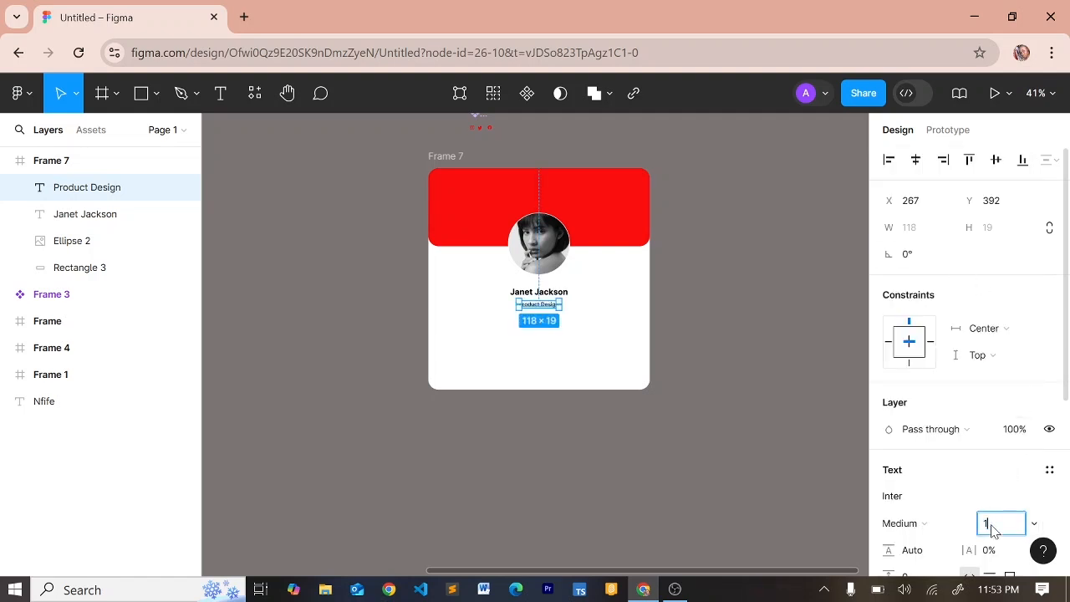
text(18)
key(Return)
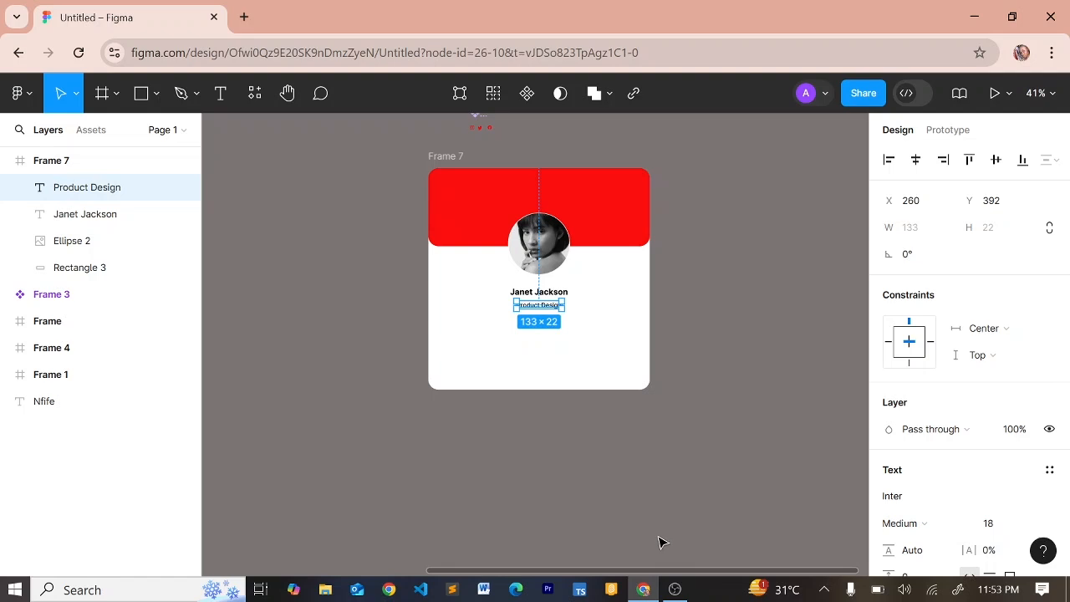
click(660, 542)
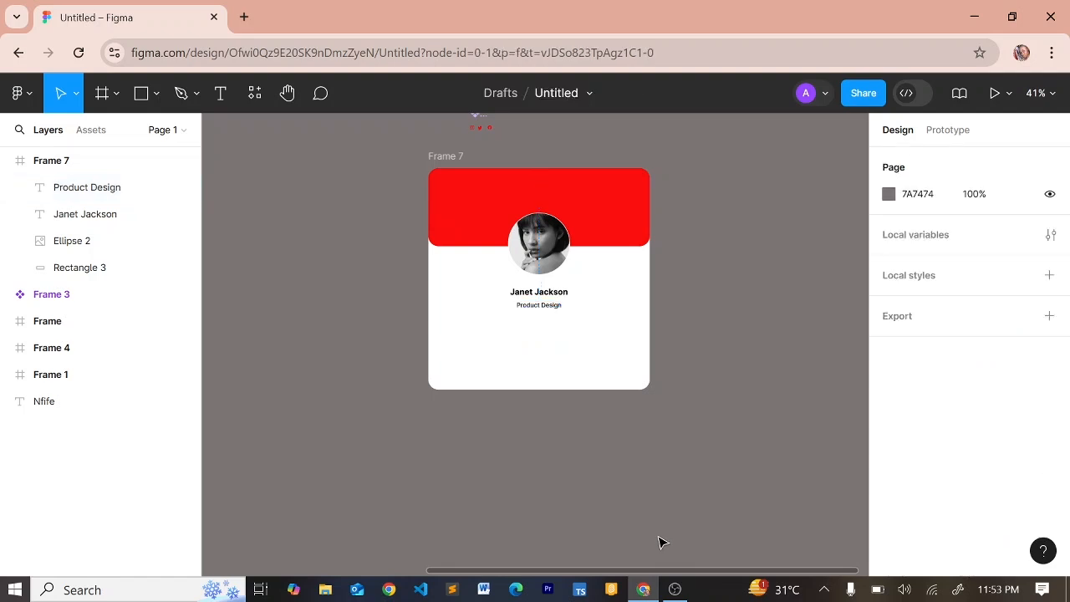
Wrap the name and role in a vertical auto-layout frame (Frame 8) with spacing 7
click(536, 291)
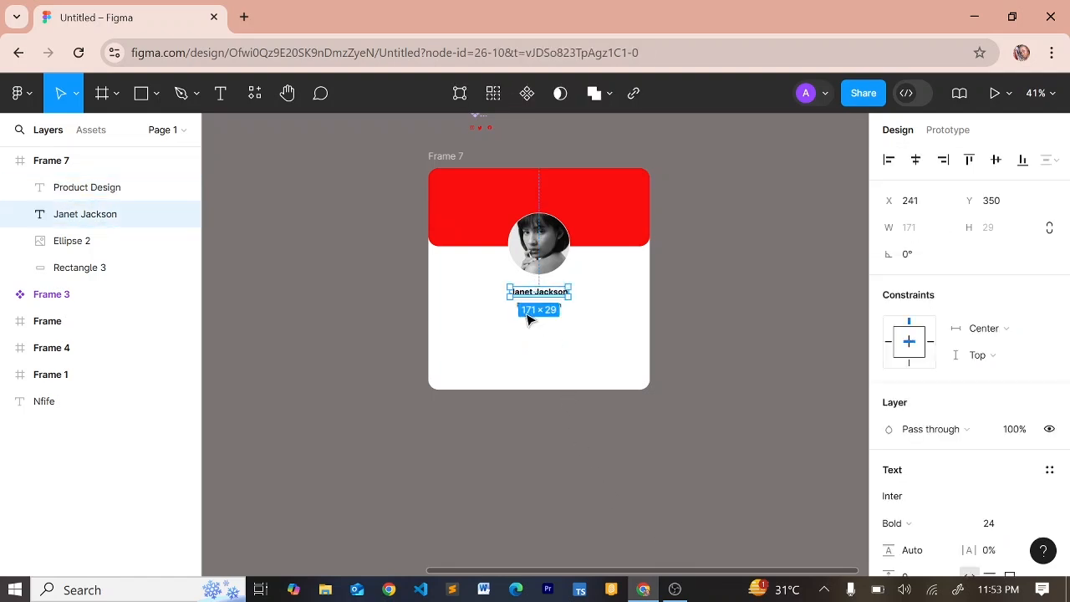
shift+click(521, 308)
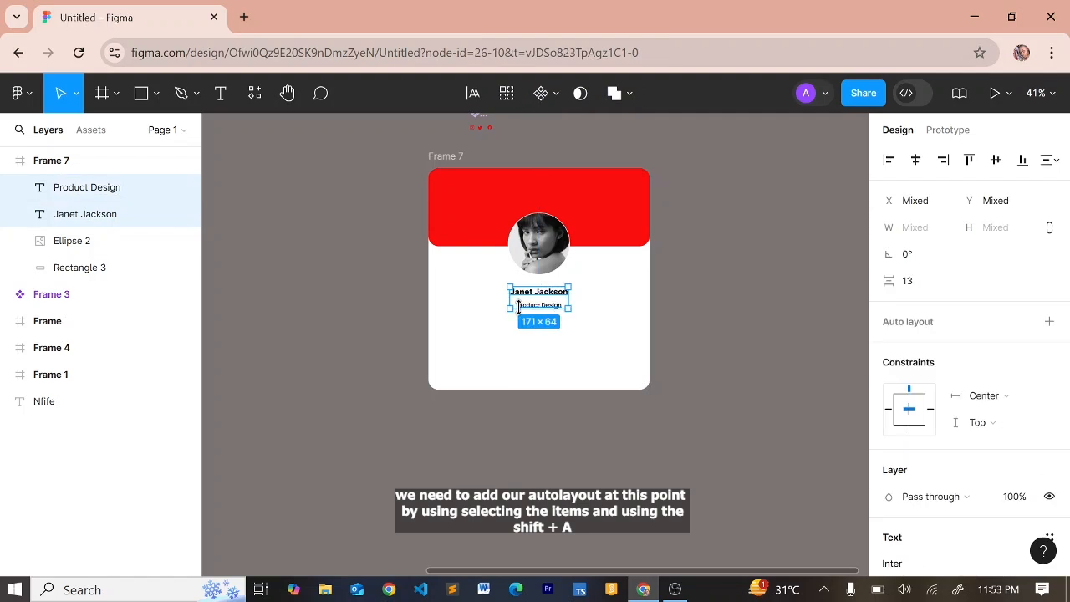
key(shift+a)
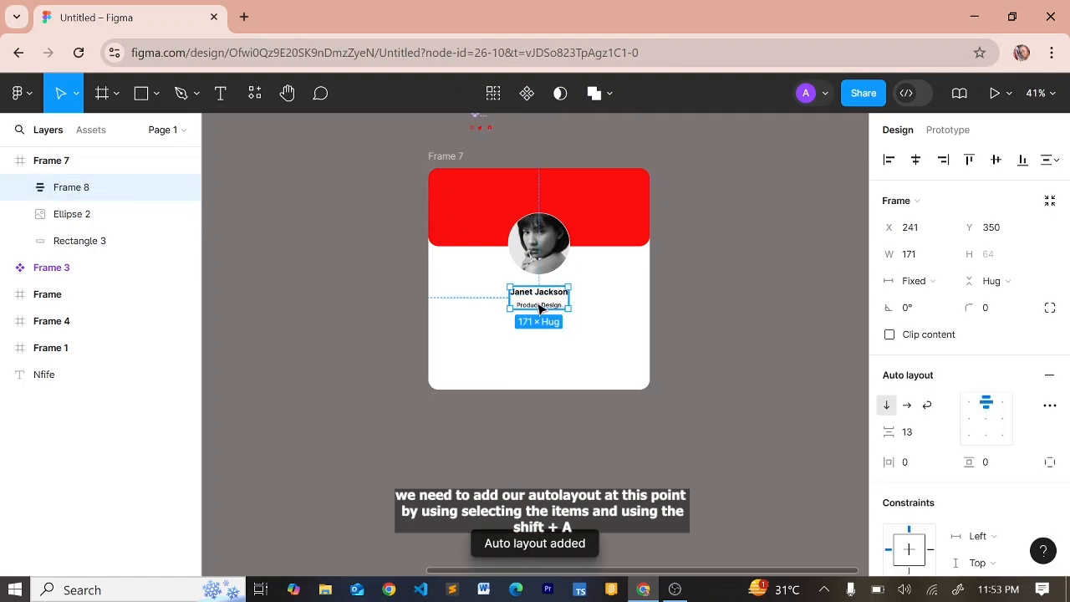
scroll(539, 309, up, 3)
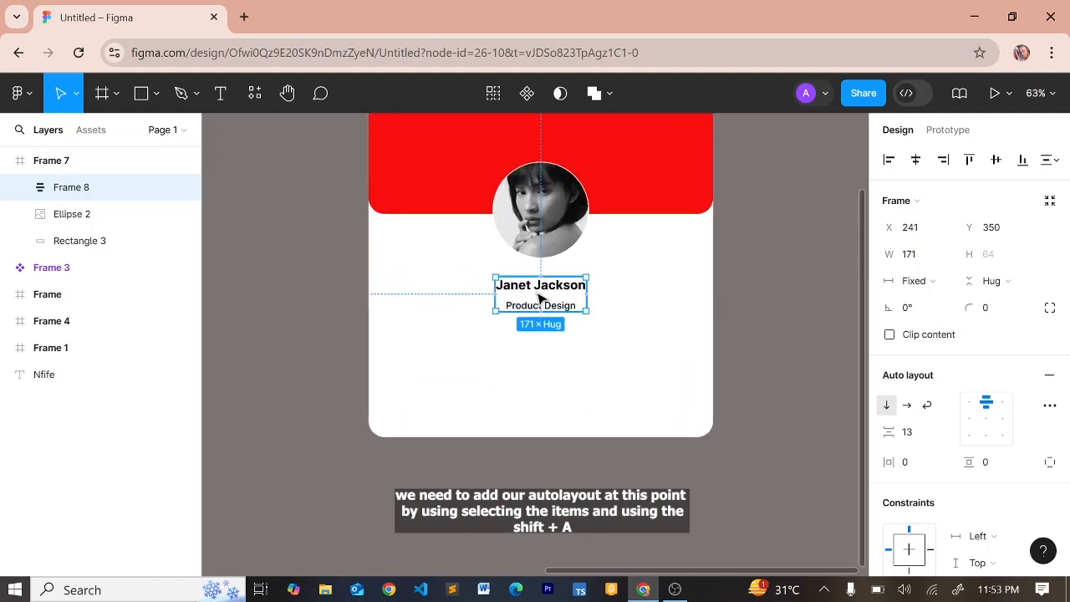
scroll(539, 299, up, 3)
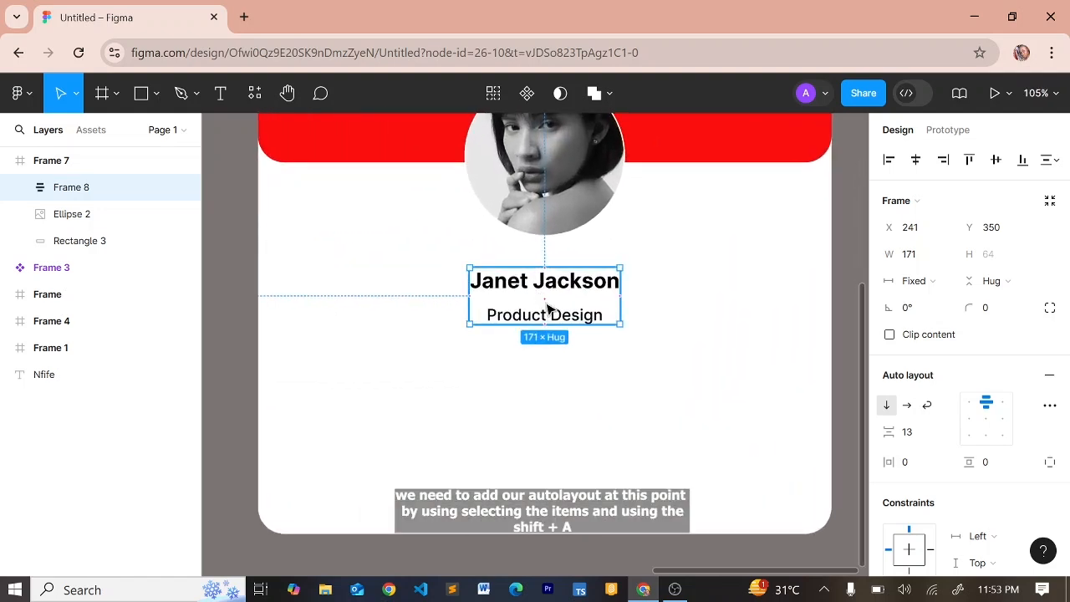
scroll(543, 300, up, 2)
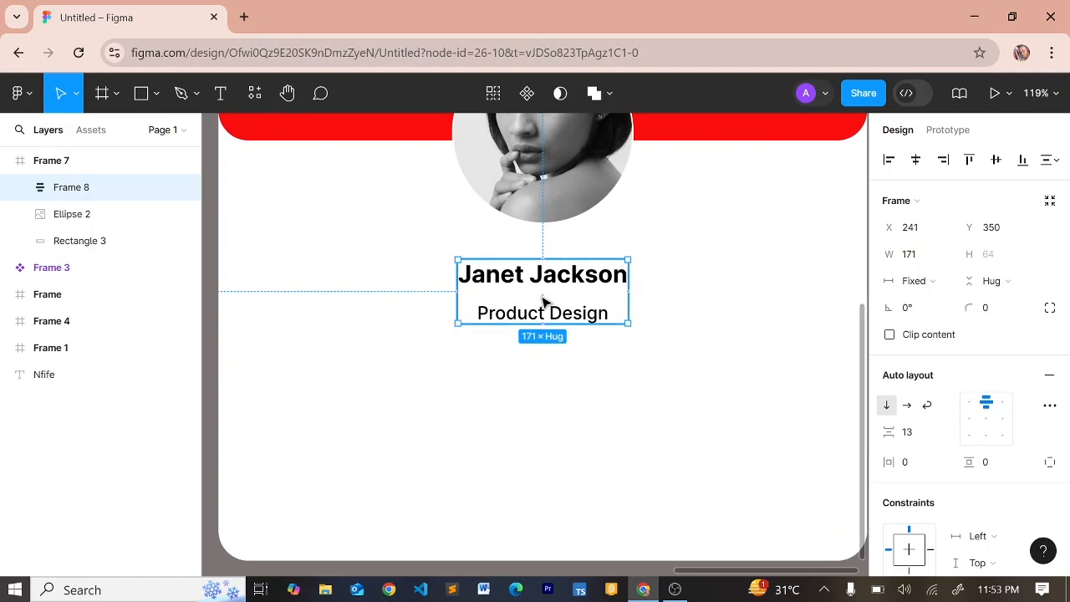
scroll(543, 292, down, 4)
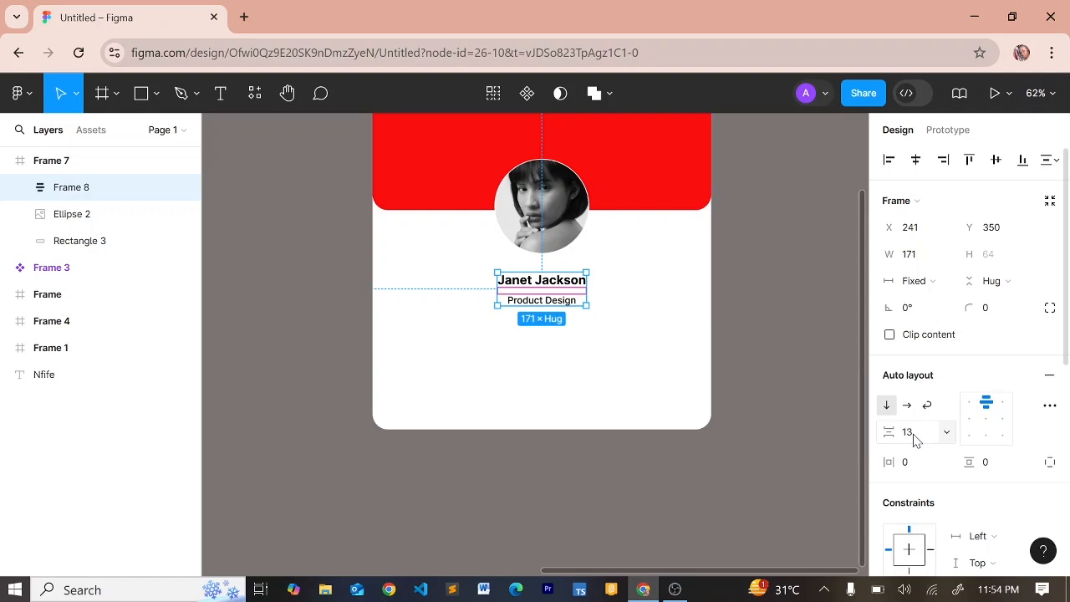
mouse_move(893, 430)
mouse_down()
mouse_move(874, 432)
mouse_move(884, 428)
mouse_up()
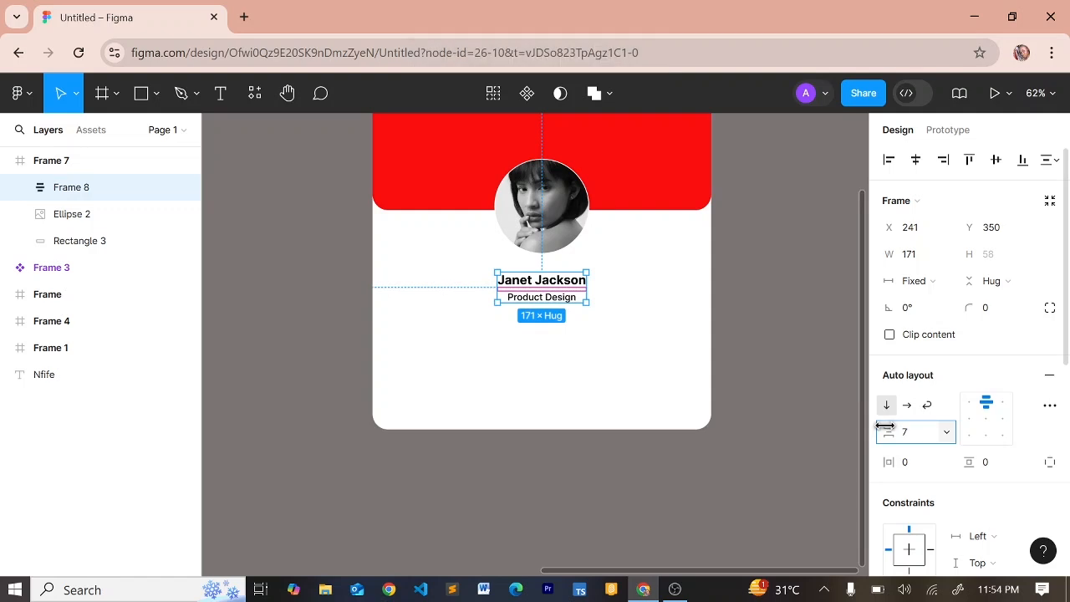
Combine the avatar and name/role frame into vertical auto layout Frame 9 with a 15 gap
click(544, 241)
shift+click(538, 289)
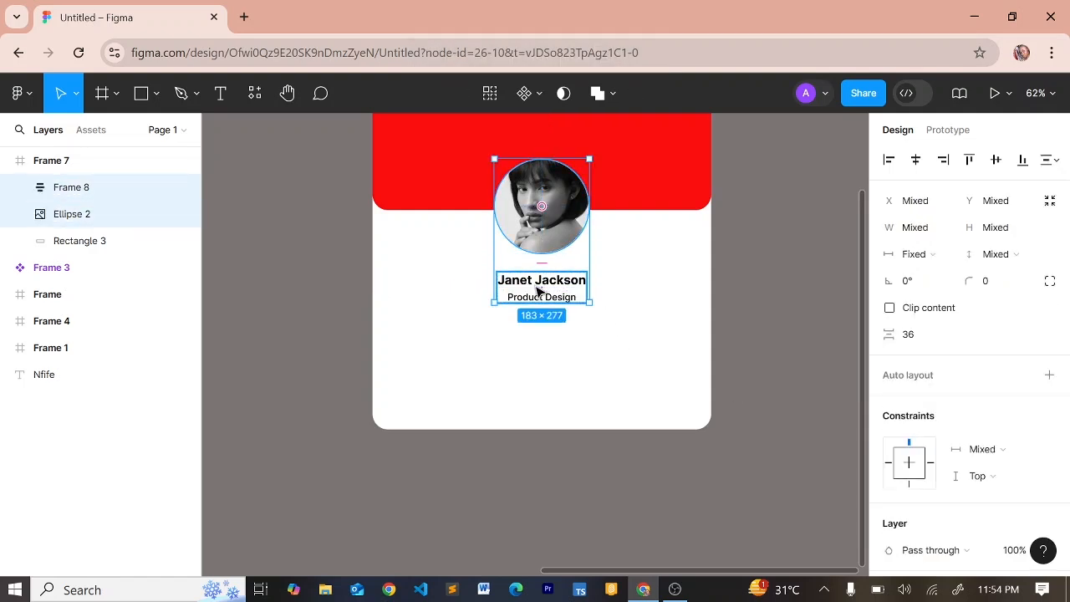
key(shift+a)
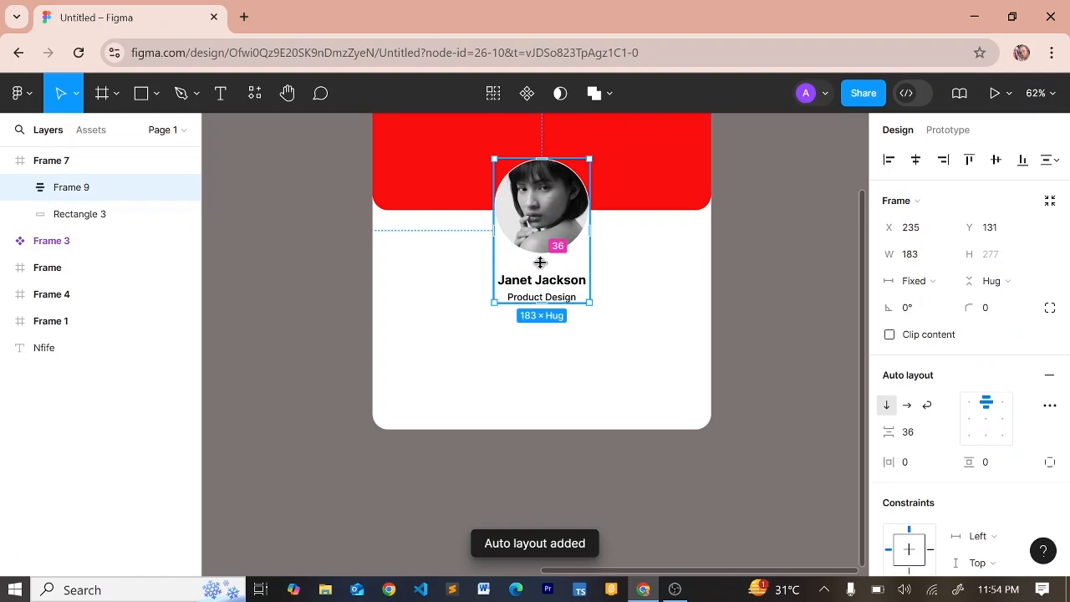
click(909, 432)
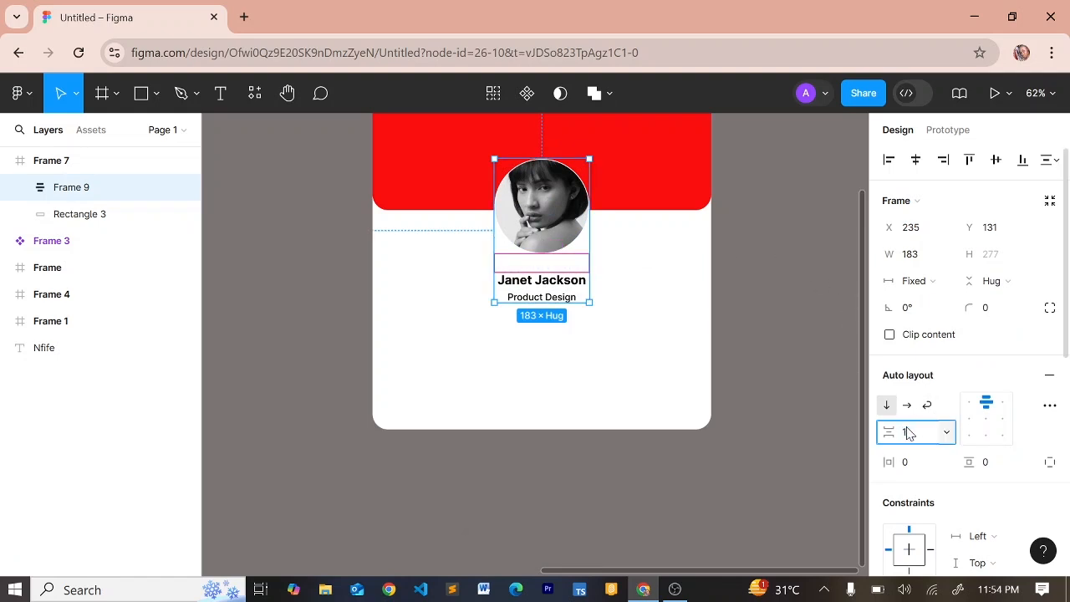
text(15)
key(Return)
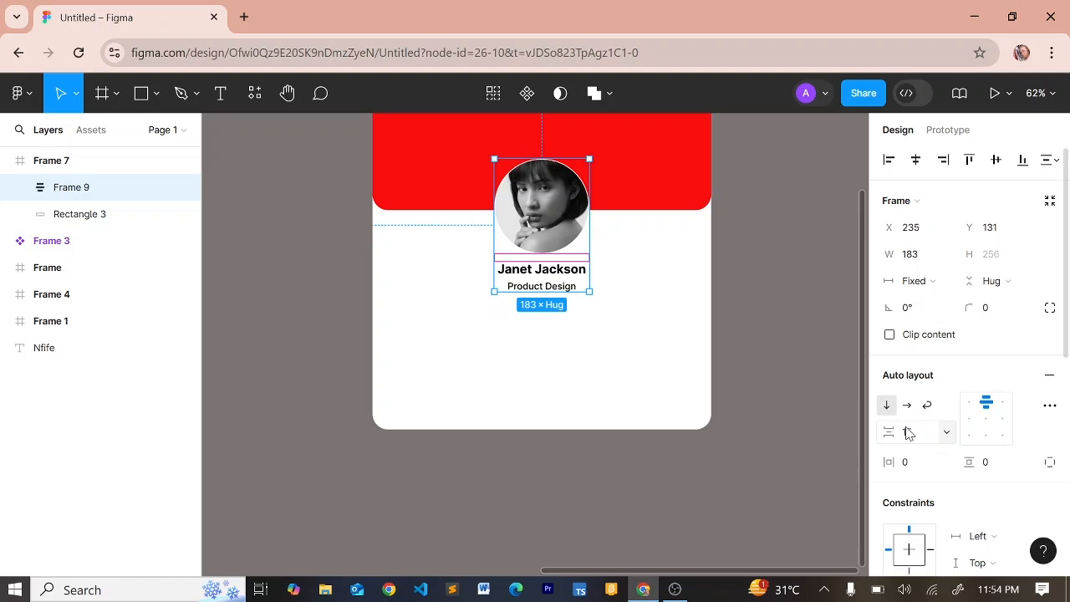
click(565, 347)
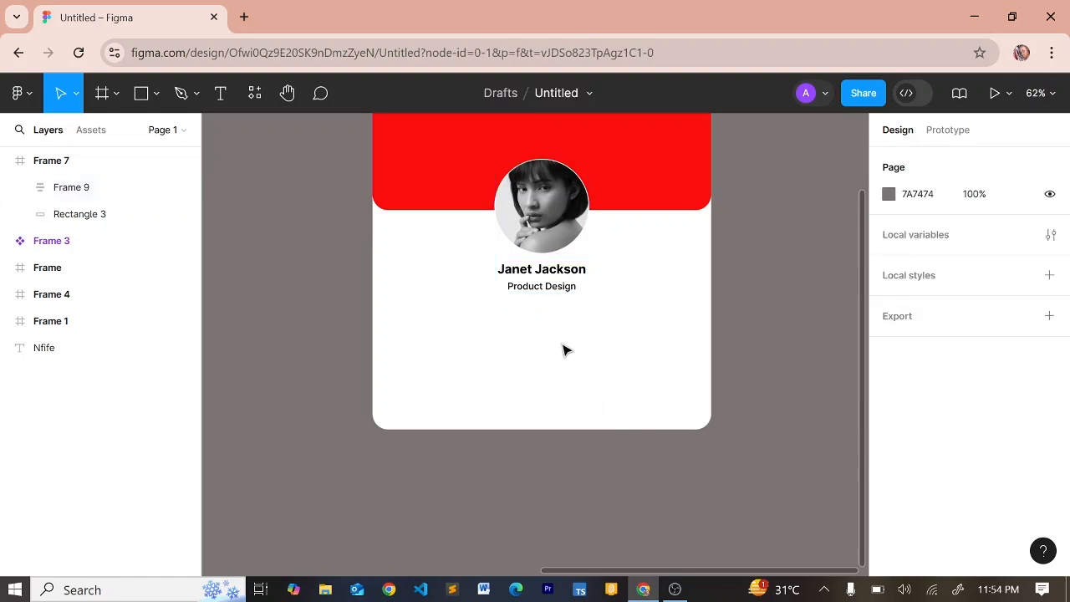
scroll(557, 302, down, 5)
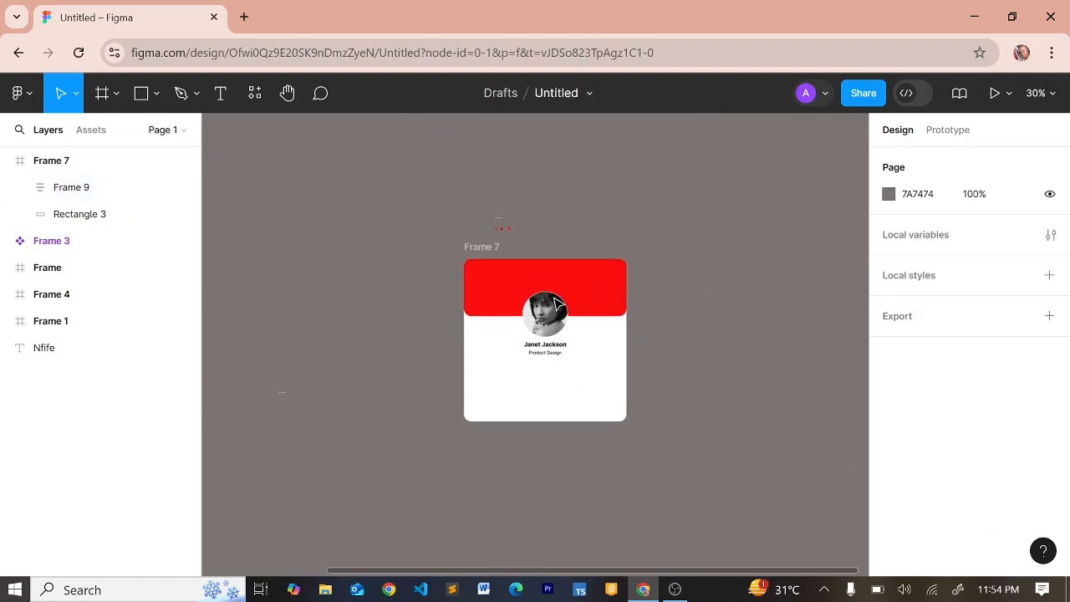
scroll(558, 302, up, 3)
scroll(518, 310, down, 1)
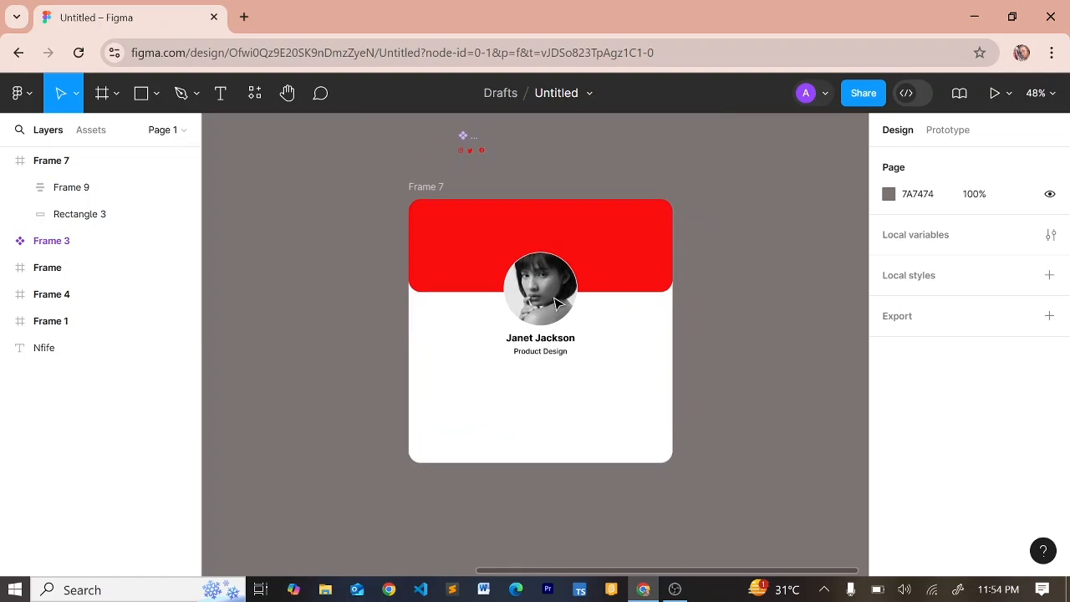
Draw a horizontal divider line under the role text, centred in the card
key(l)
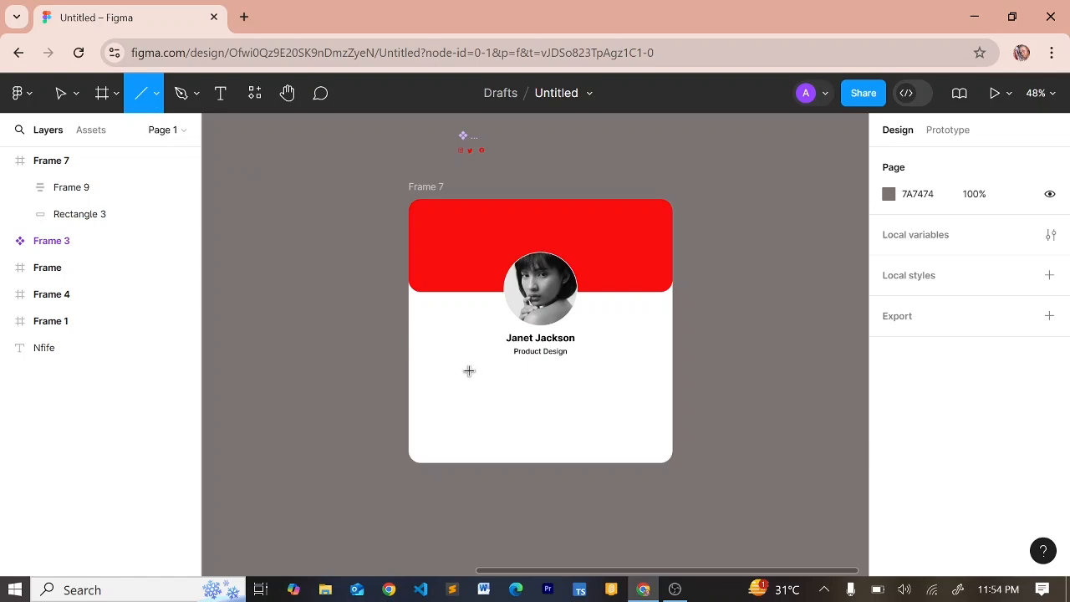
drag(469, 370, 645, 358)
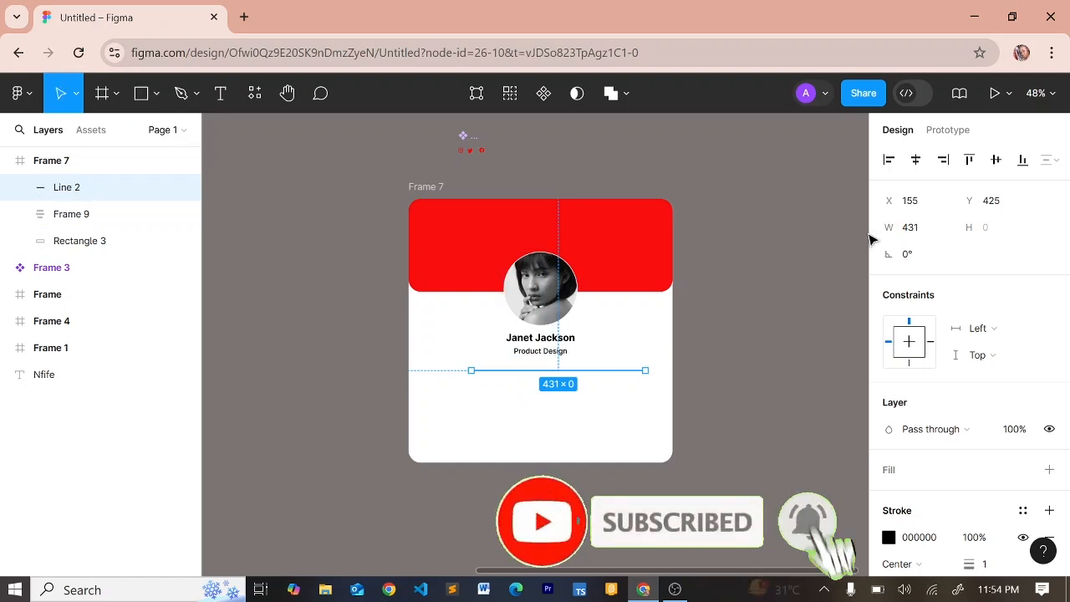
click(916, 162)
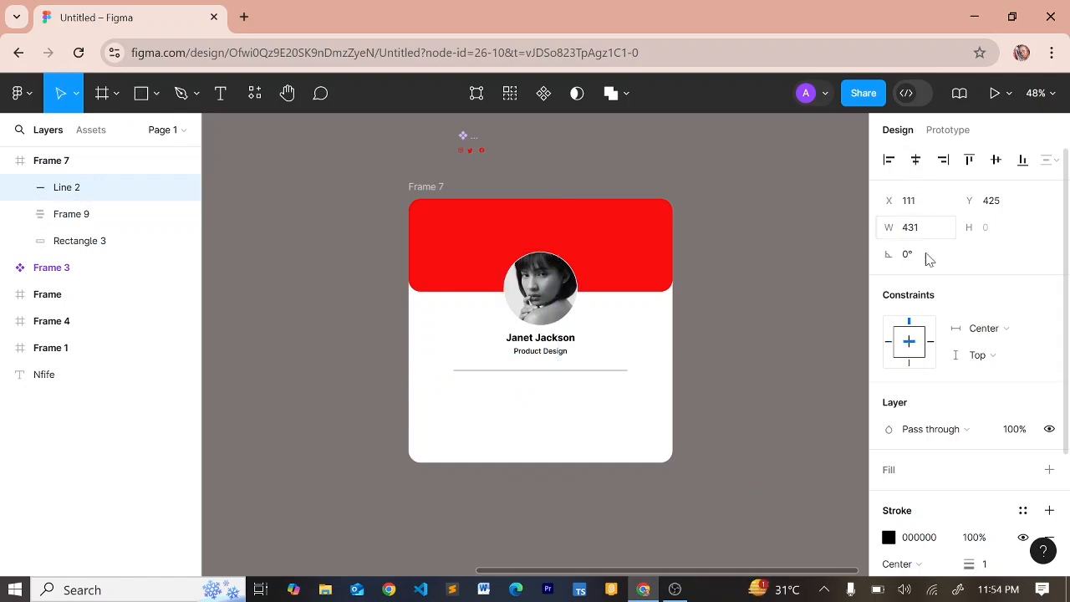
scroll(934, 382, down, 2)
scroll(933, 386, down, 1)
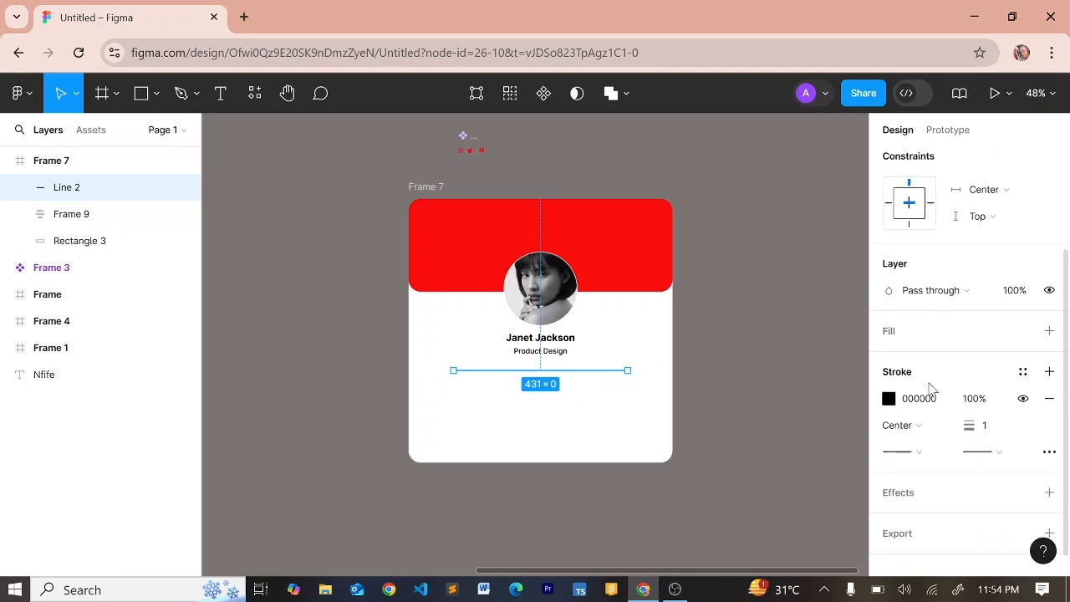
Stroke the divider red FB0E0E at weight 2 with round caps on both ends
click(889, 399)
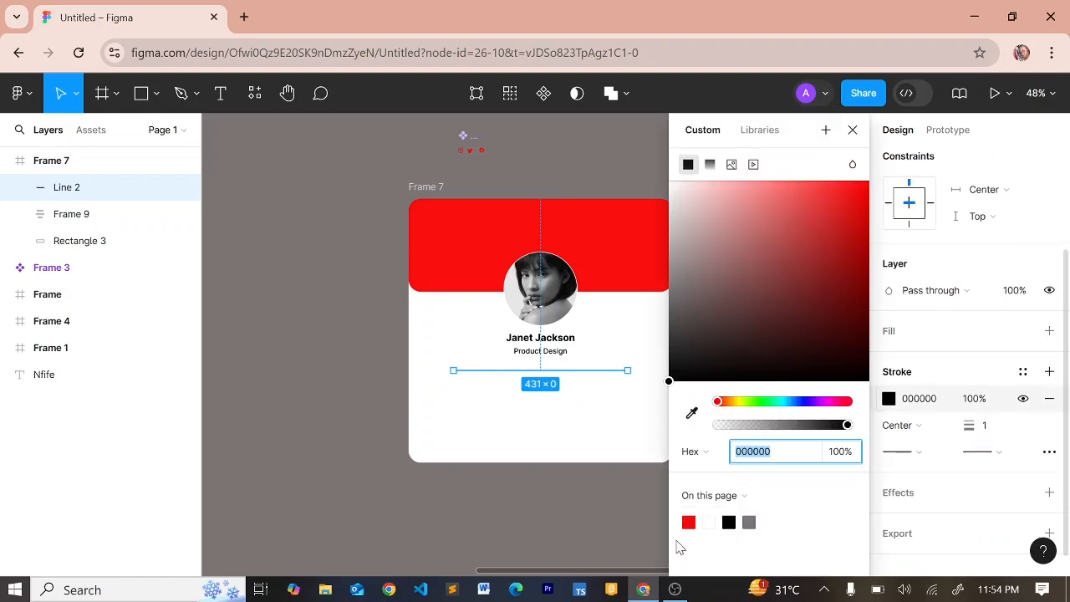
click(691, 516)
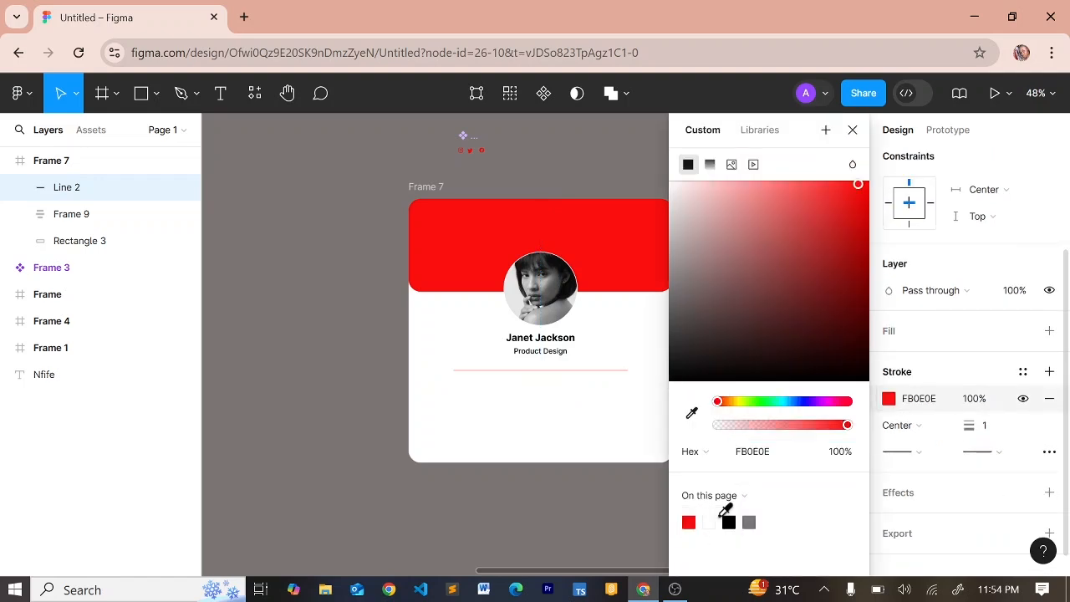
click(916, 453)
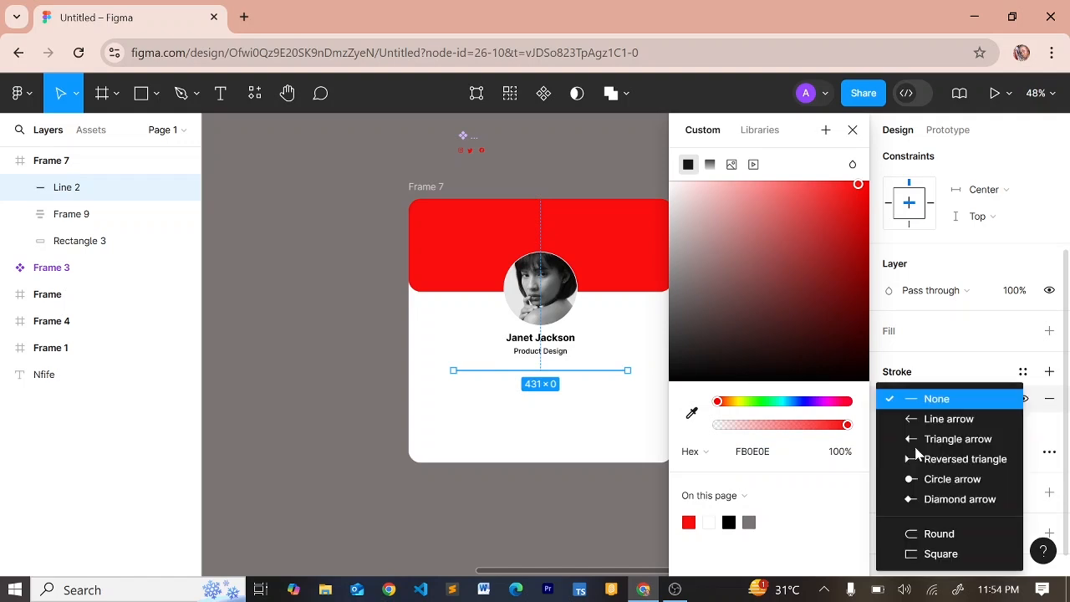
click(939, 535)
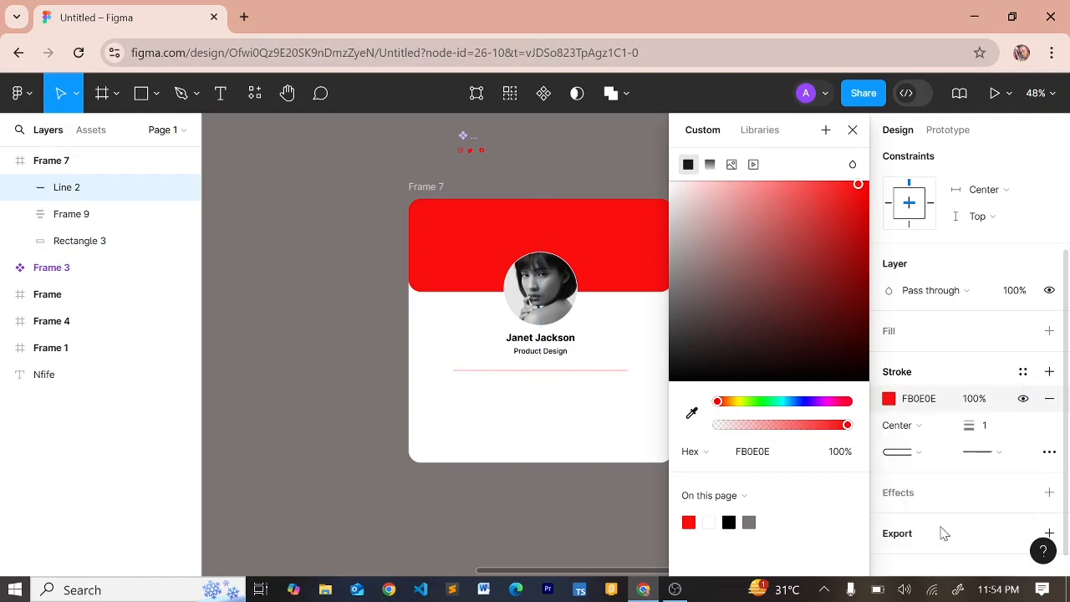
click(1008, 458)
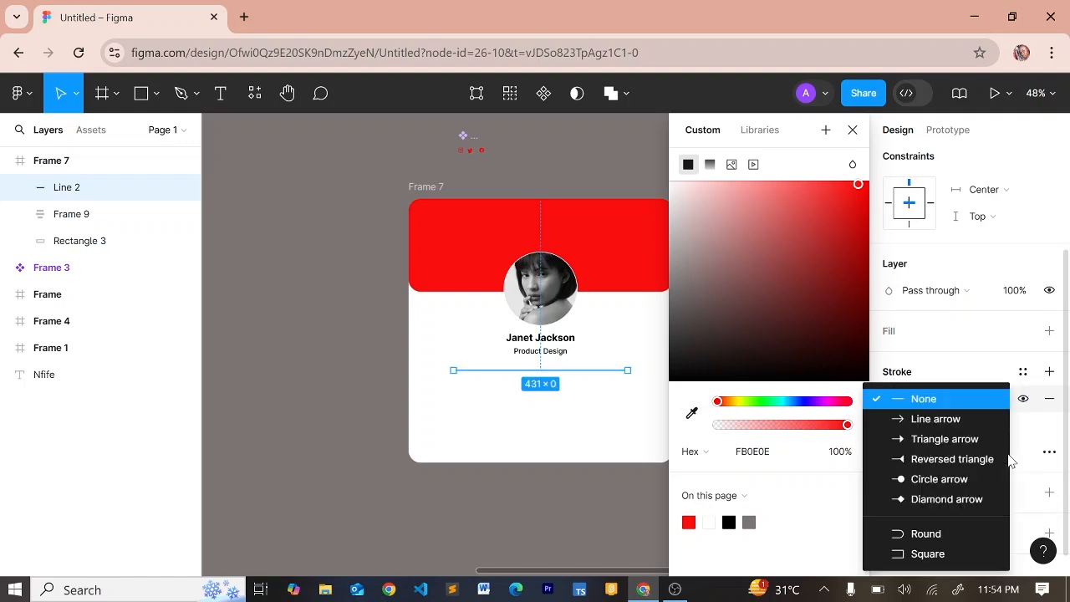
click(926, 533)
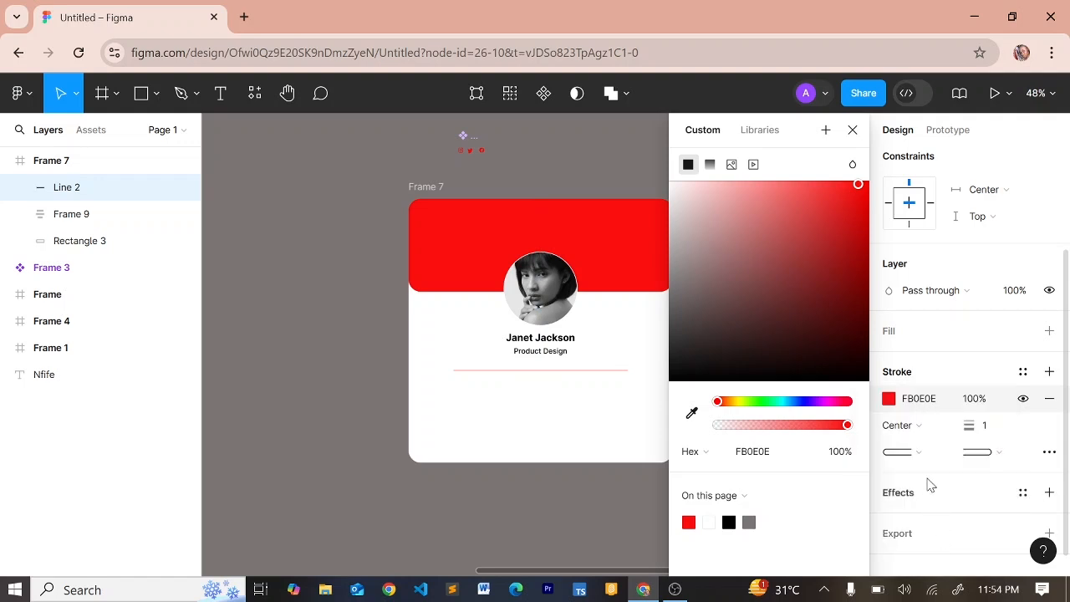
click(989, 426)
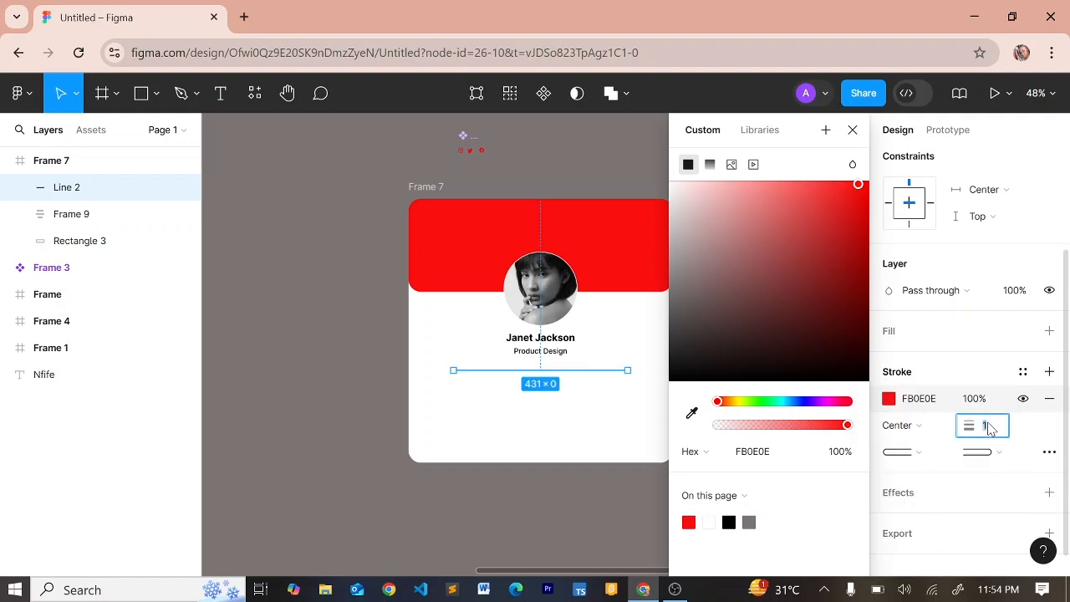
text(2)
key(Return)
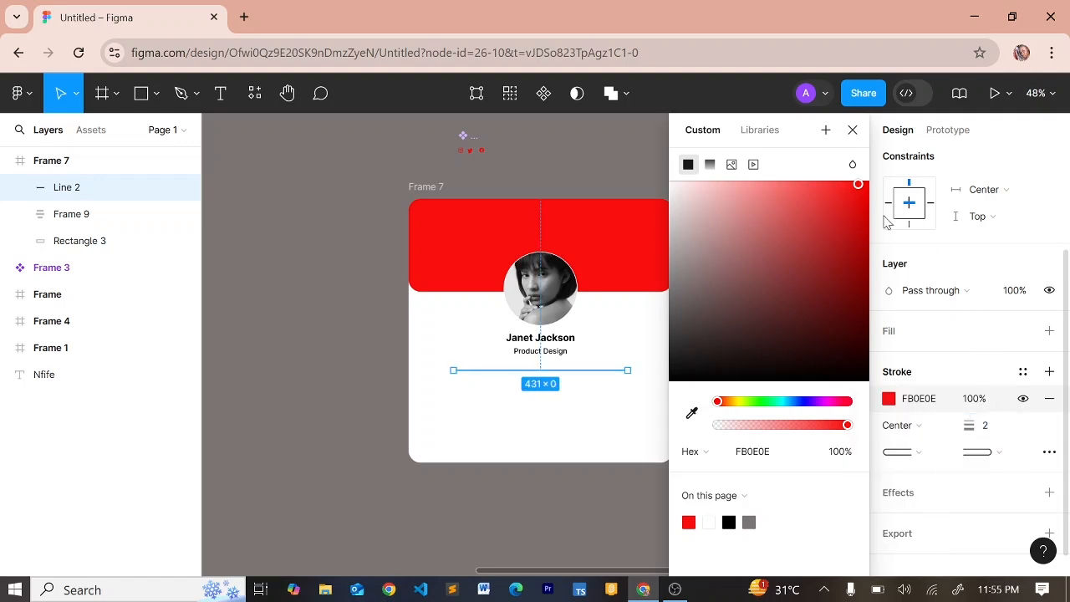
Wrap the avatar-name stack and red divider into Frame 10, a vertical auto layout with a 25 gap
click(851, 132)
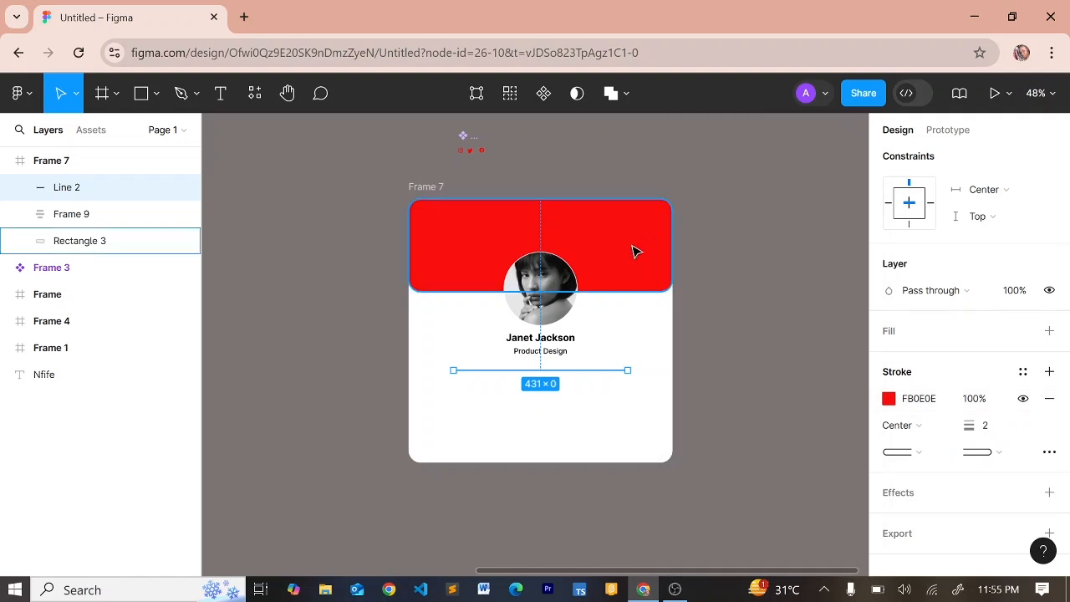
click(602, 341)
click(547, 346)
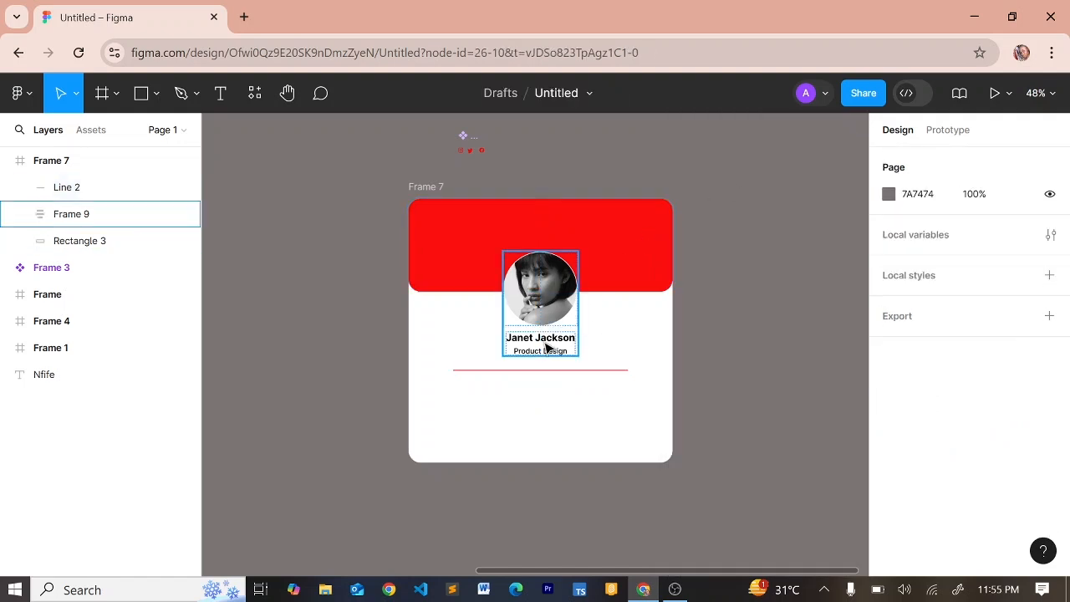
shift+click(561, 370)
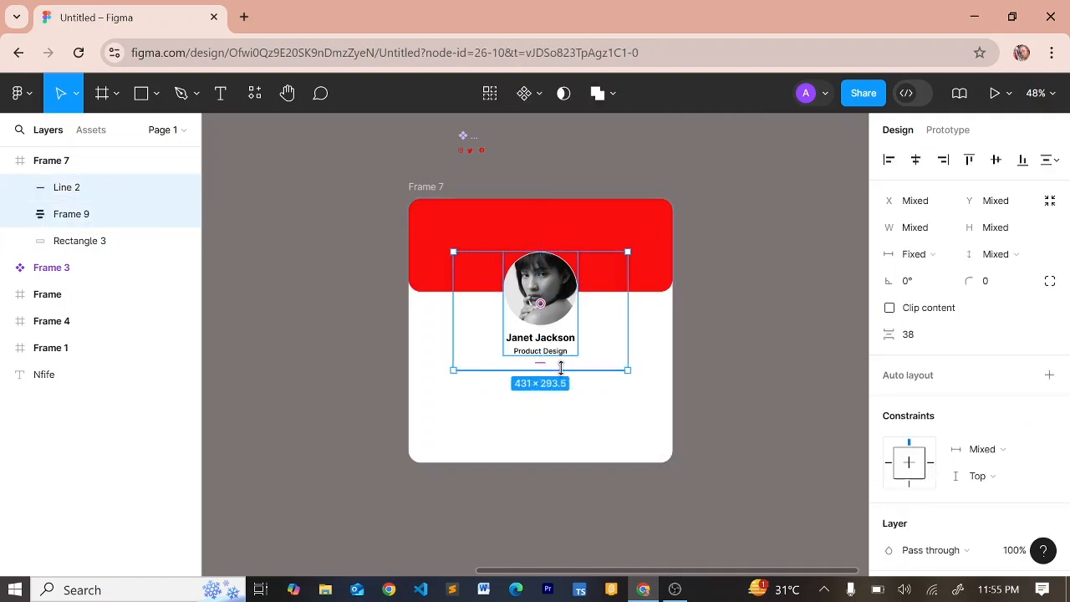
key(shift+a)
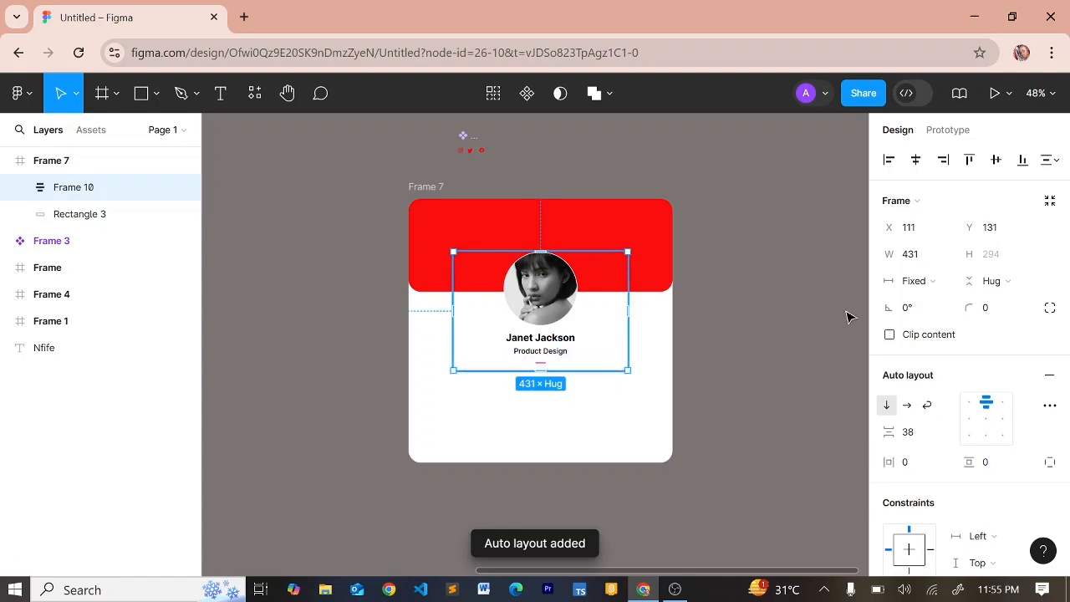
mouse_move(893, 430)
mouse_down()
mouse_move(860, 430)
mouse_move(875, 428)
mouse_up()
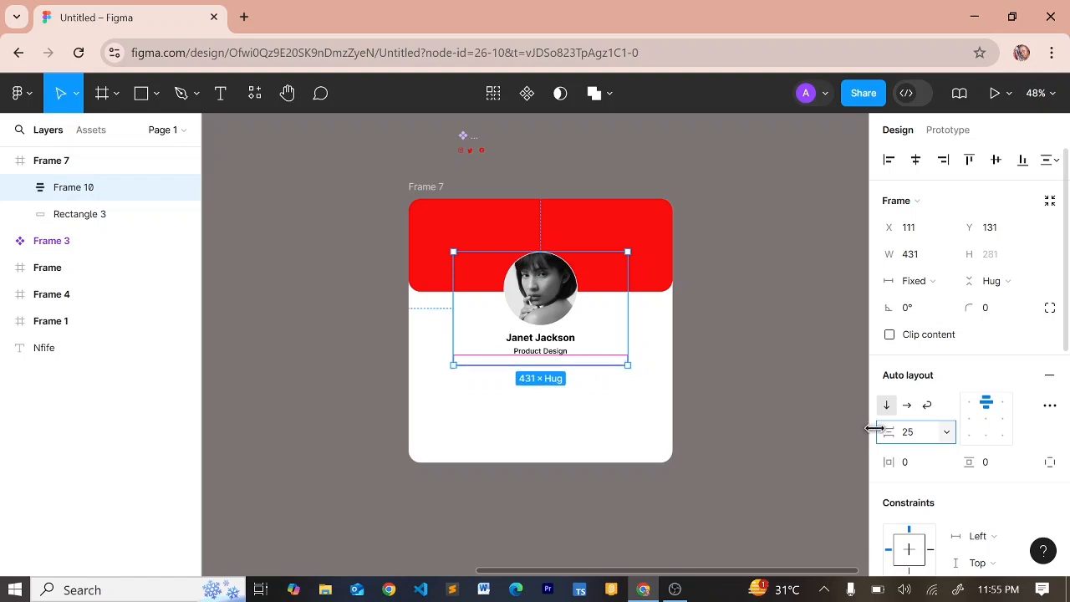
click(637, 430)
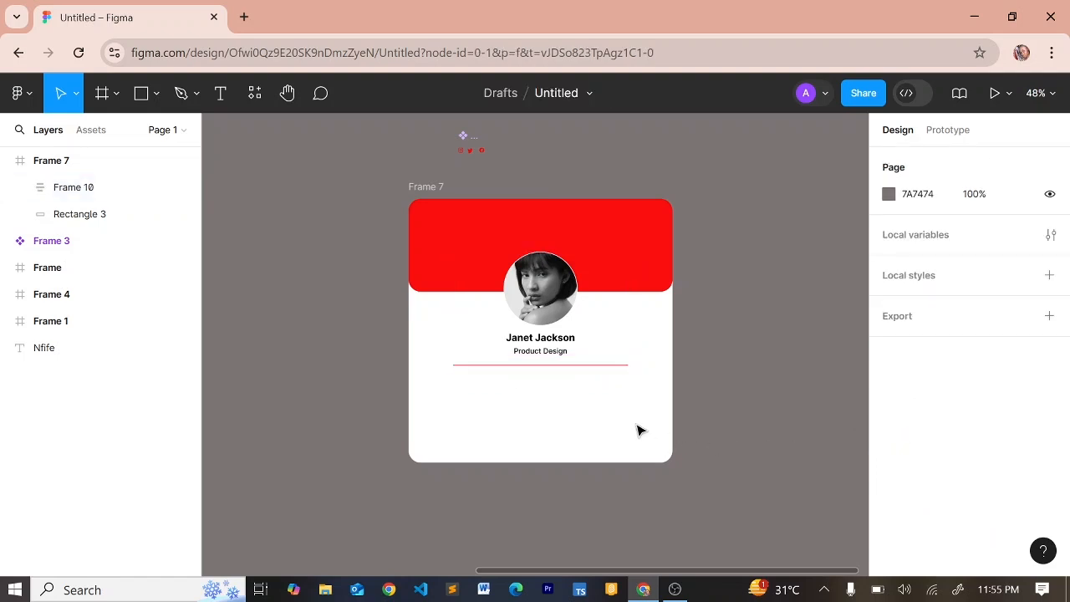
scroll(637, 431, left, 1)
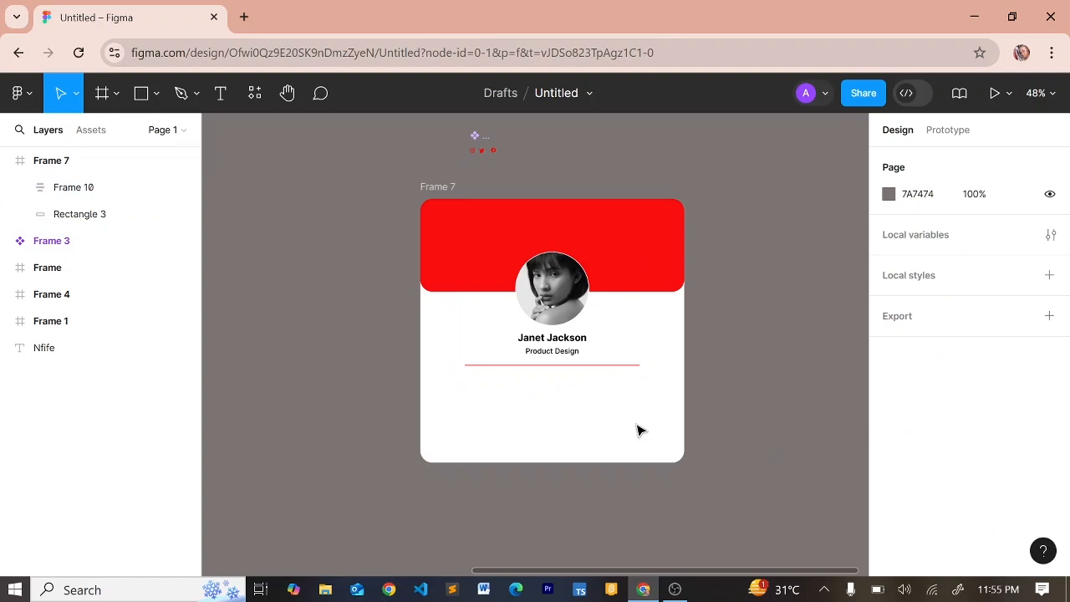
Add a text line reading 'I choose' below the divider and set it to Regular weight
key(t)
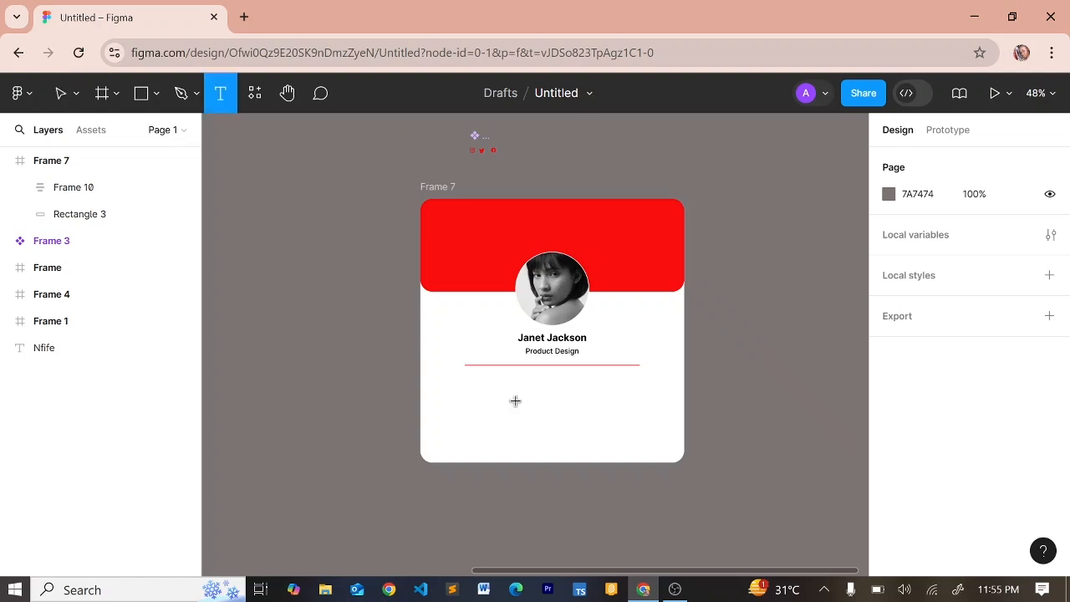
click(469, 387)
text(I choo)
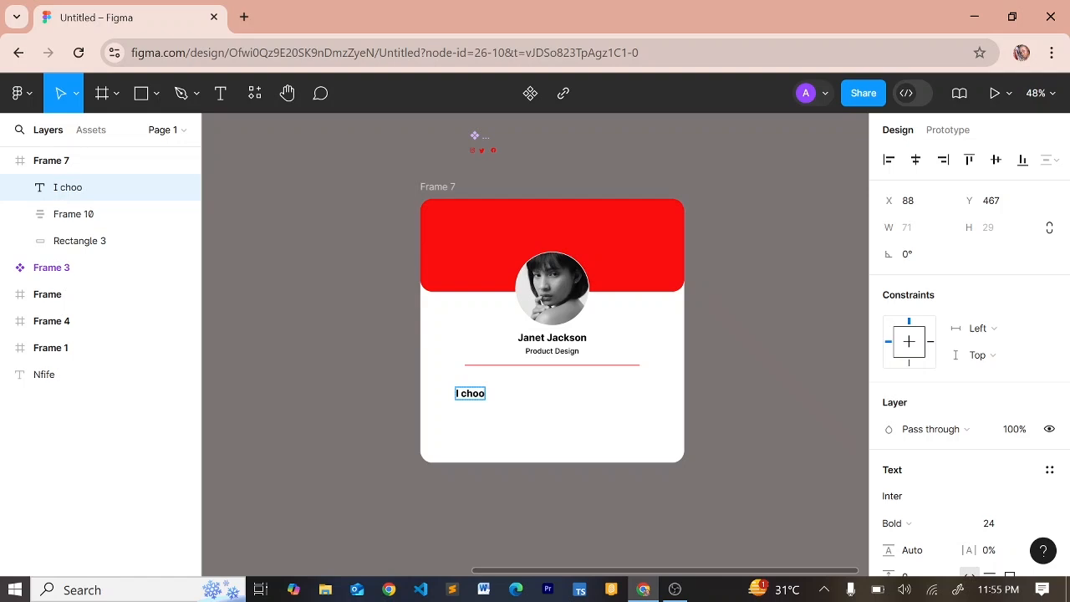
text(se)
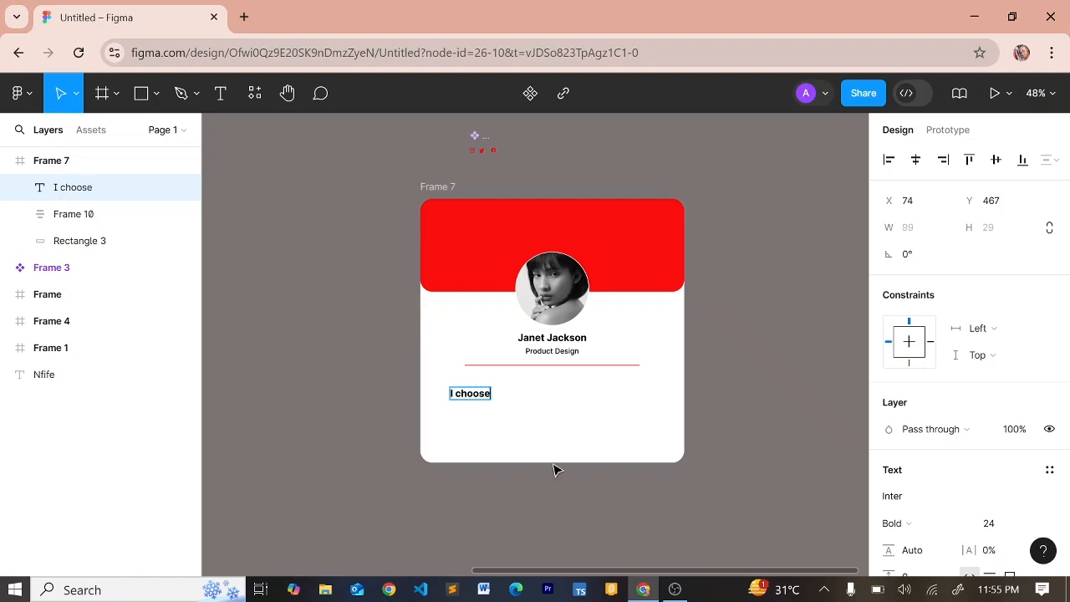
key(Escape)
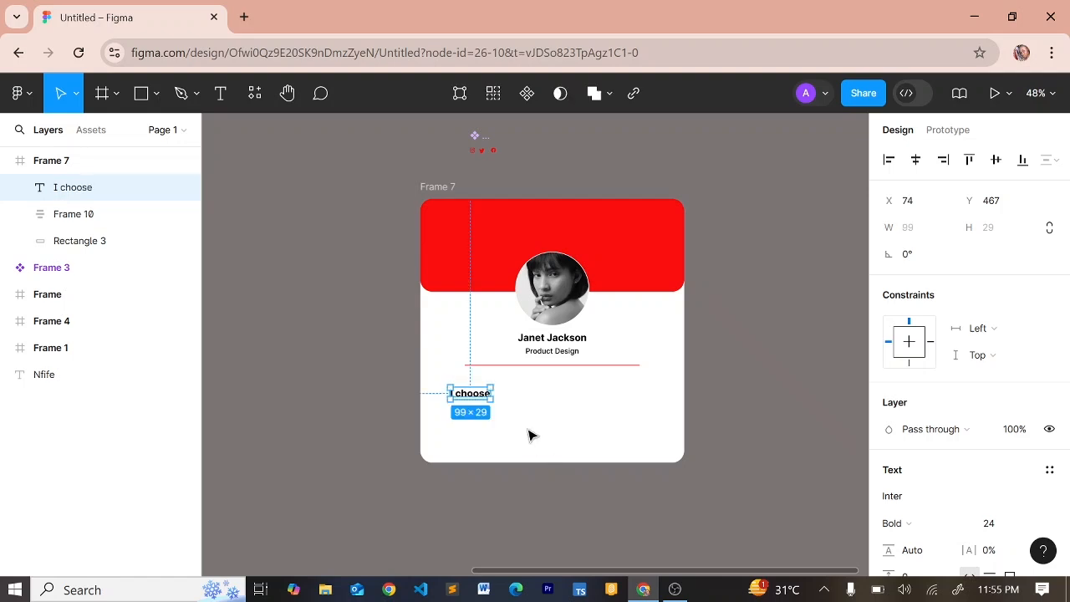
click(934, 531)
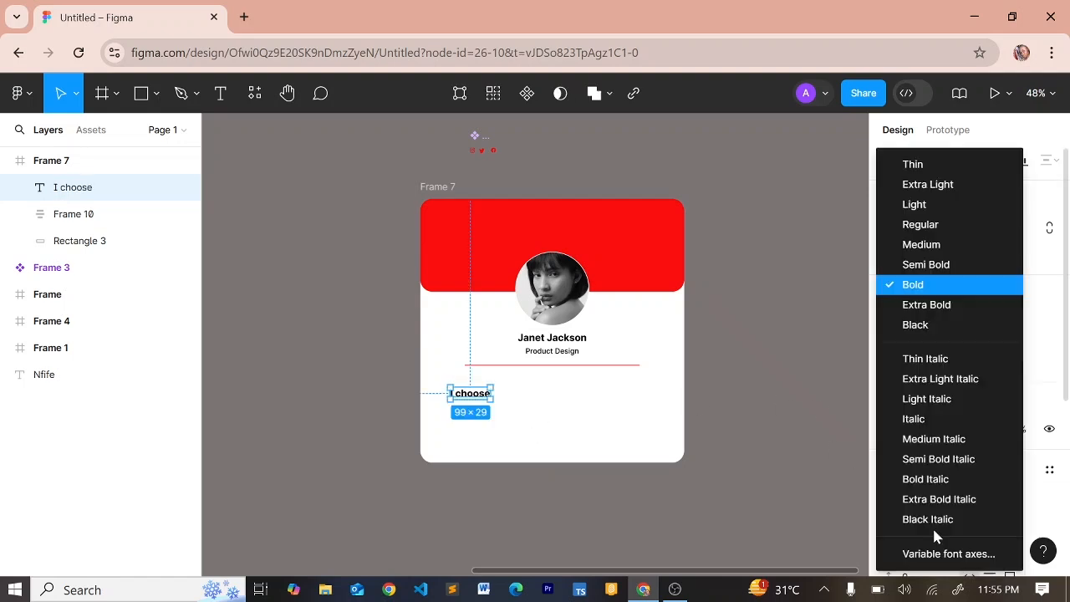
click(914, 226)
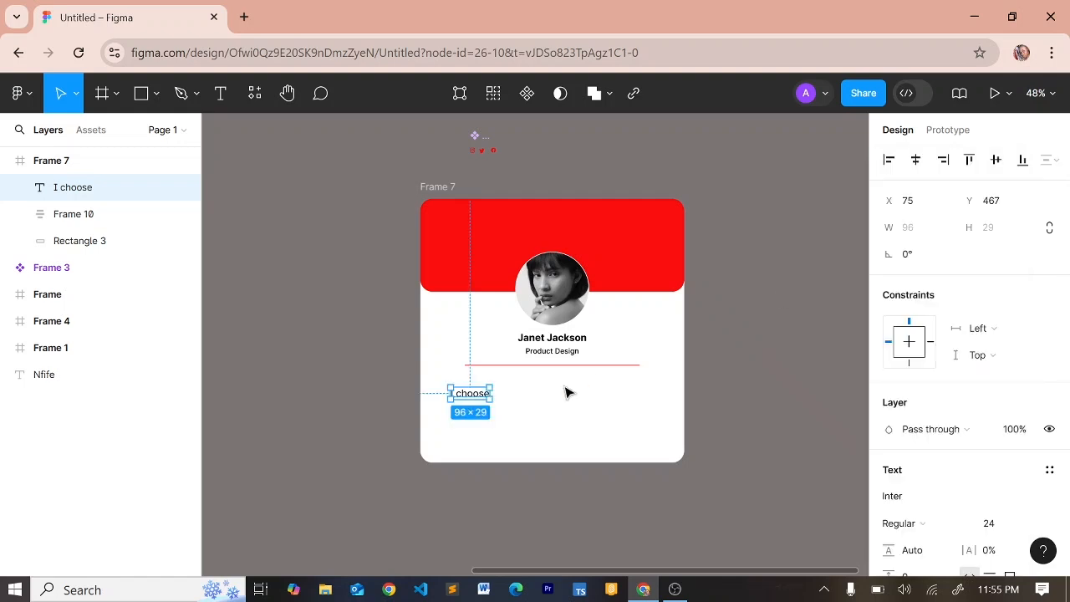
Extend the bio to 'I choose the product design track because I love solving visual problems using UI/UX designs.'
double_click(470, 394)
click(473, 393)
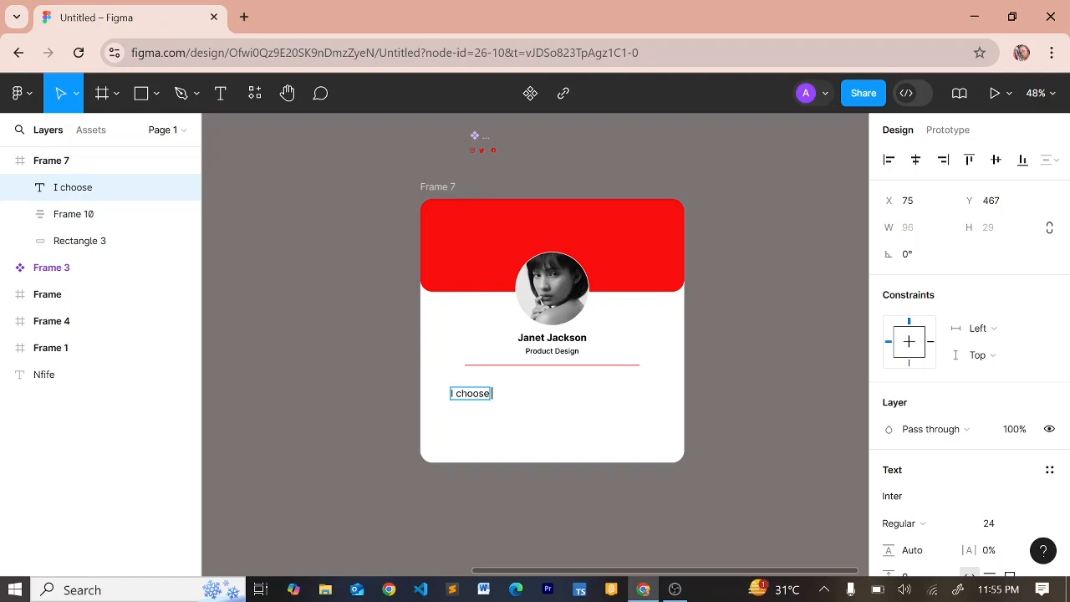
text(the produ)
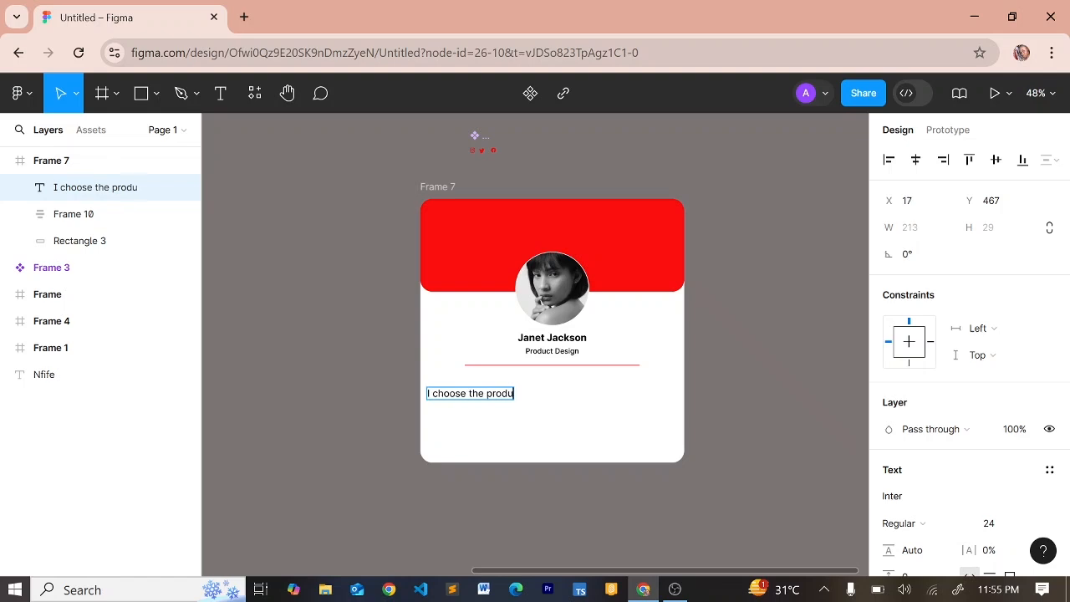
text(ct desig)
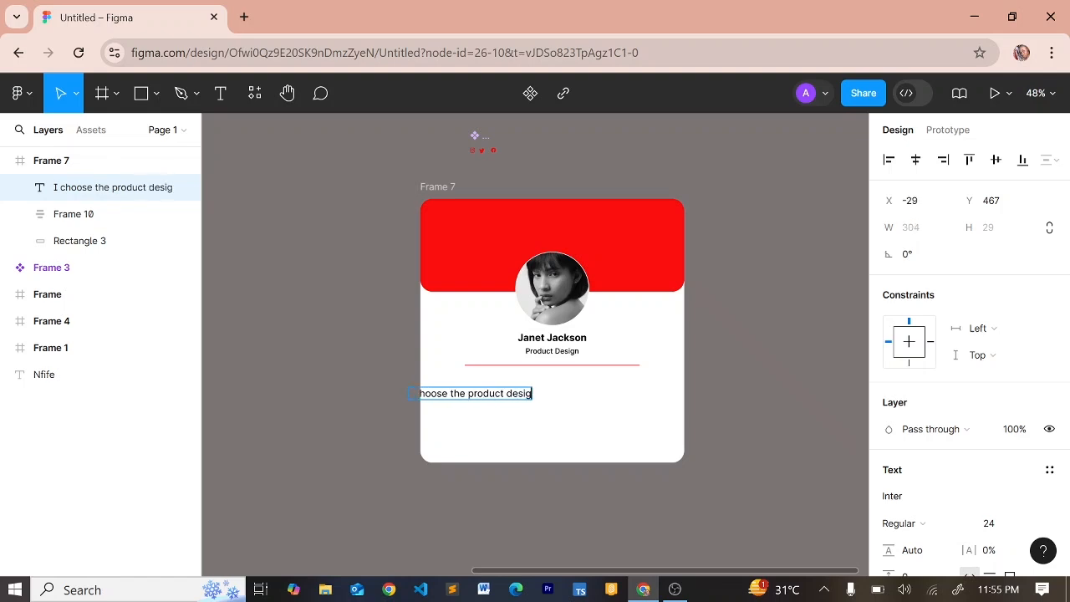
text(n traxc)
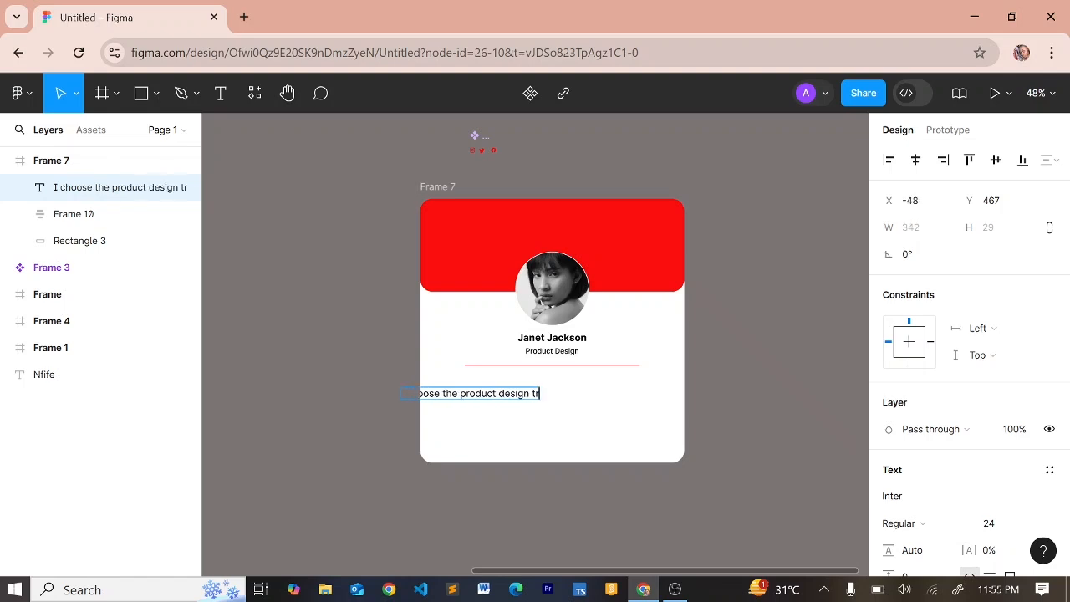
key(BackSpace)
key(BackSpace)
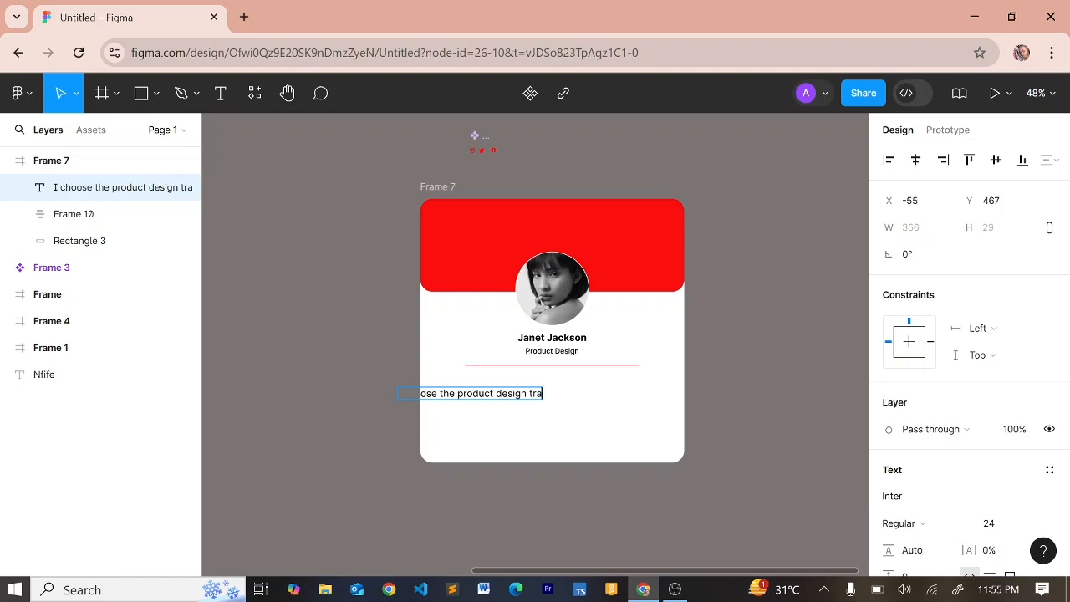
text(ck)
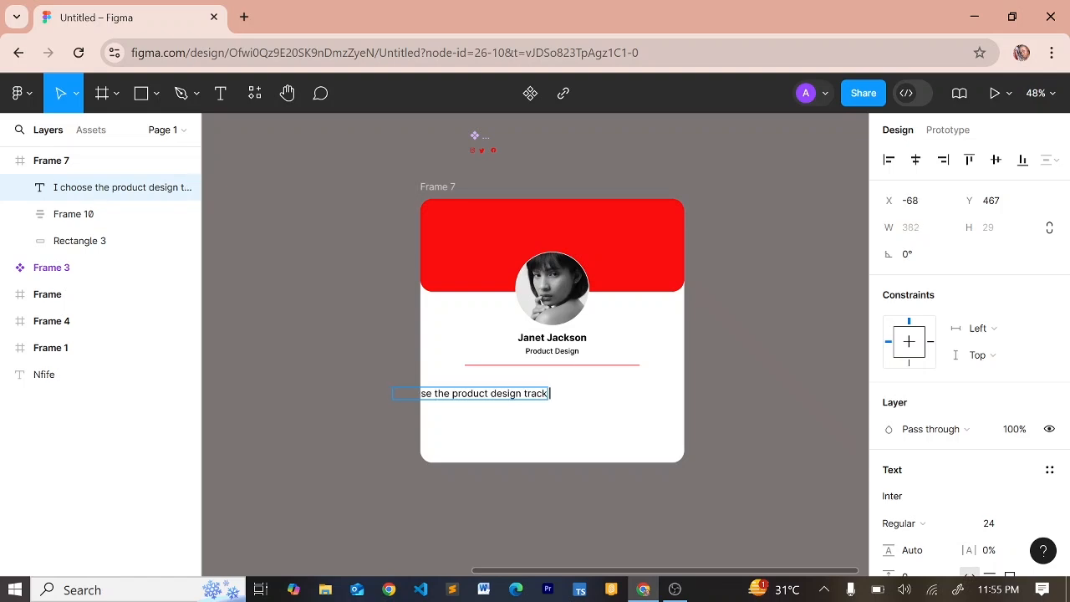
text( because)
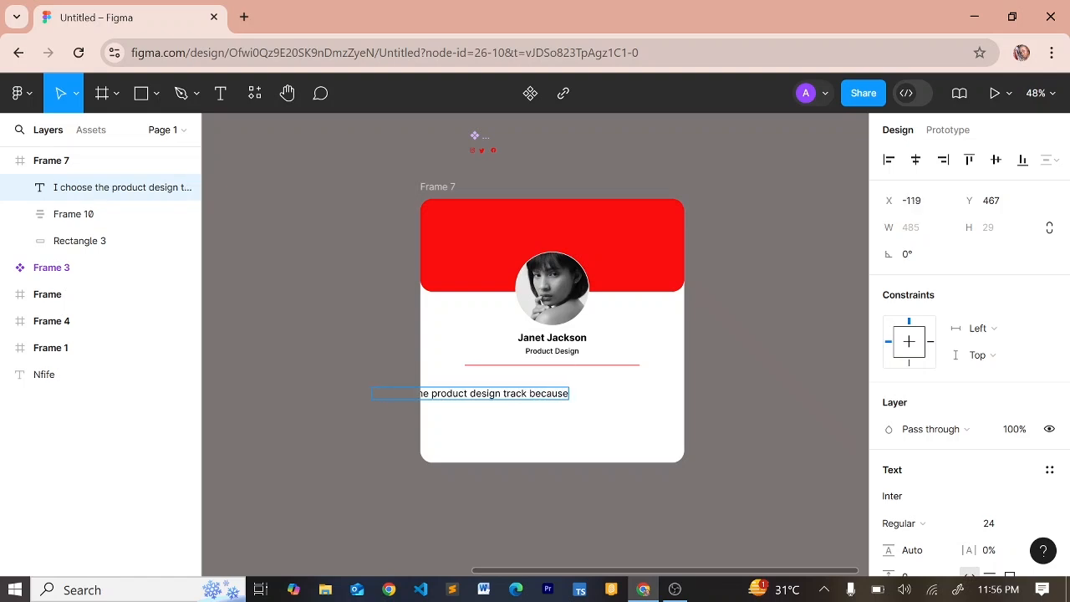
text( I lo)
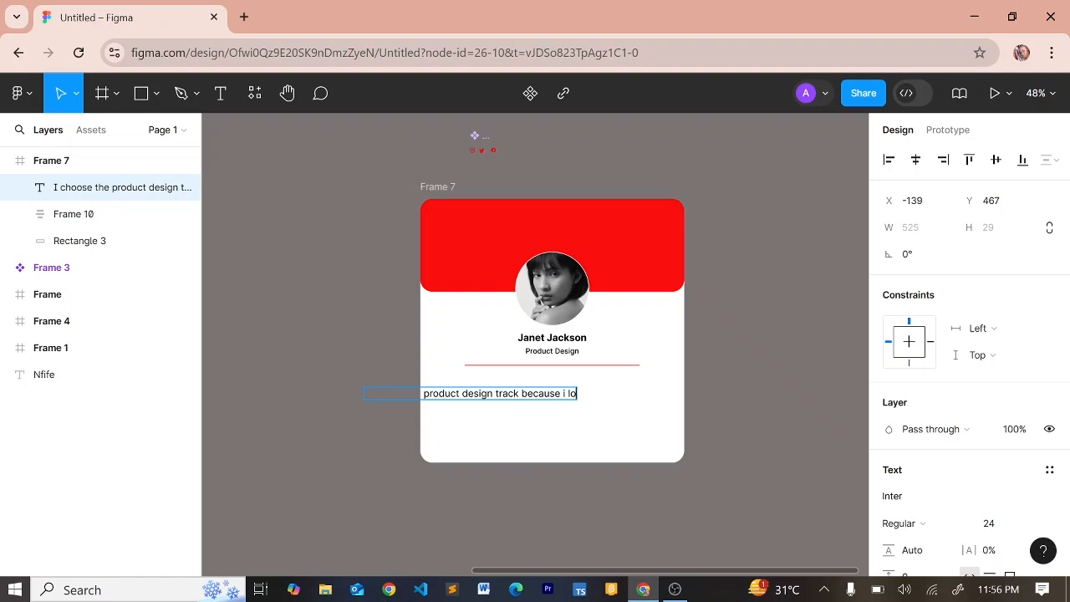
text(ve solving)
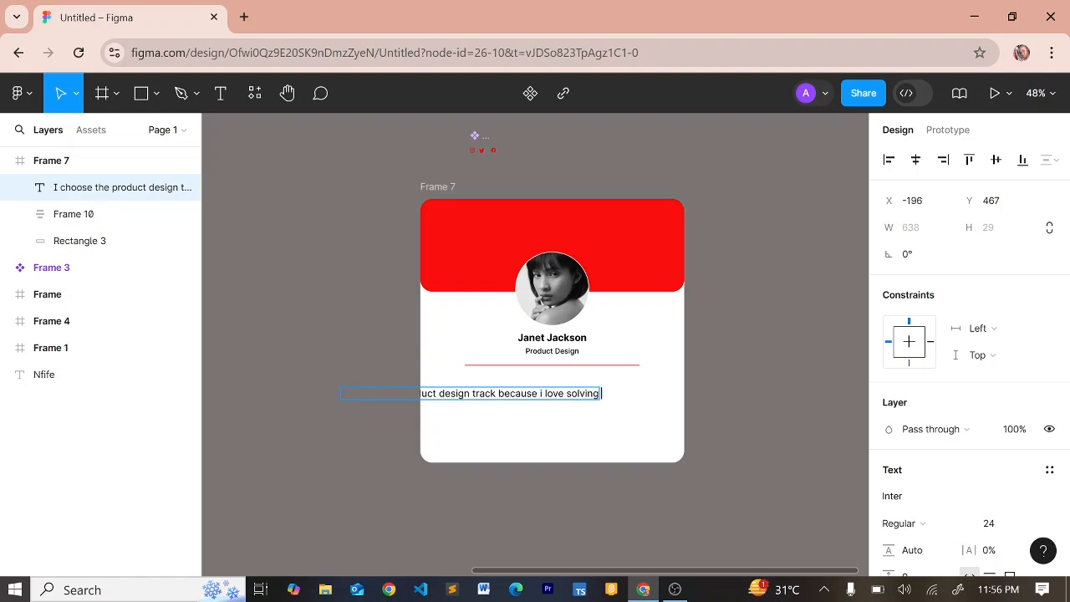
text( visual)
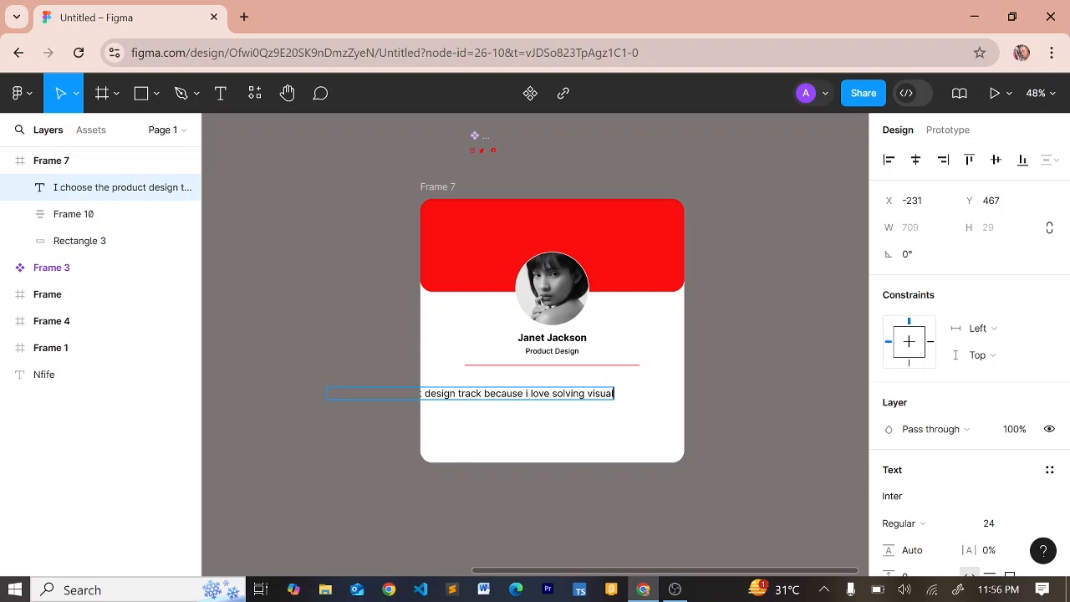
text( prob)
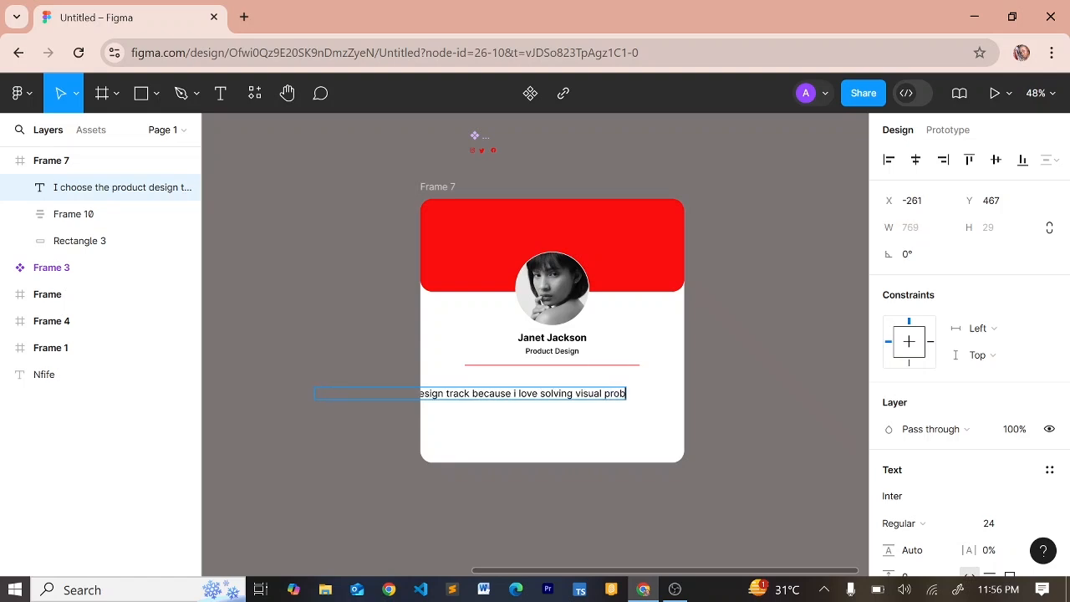
text(lems)
text( uso)
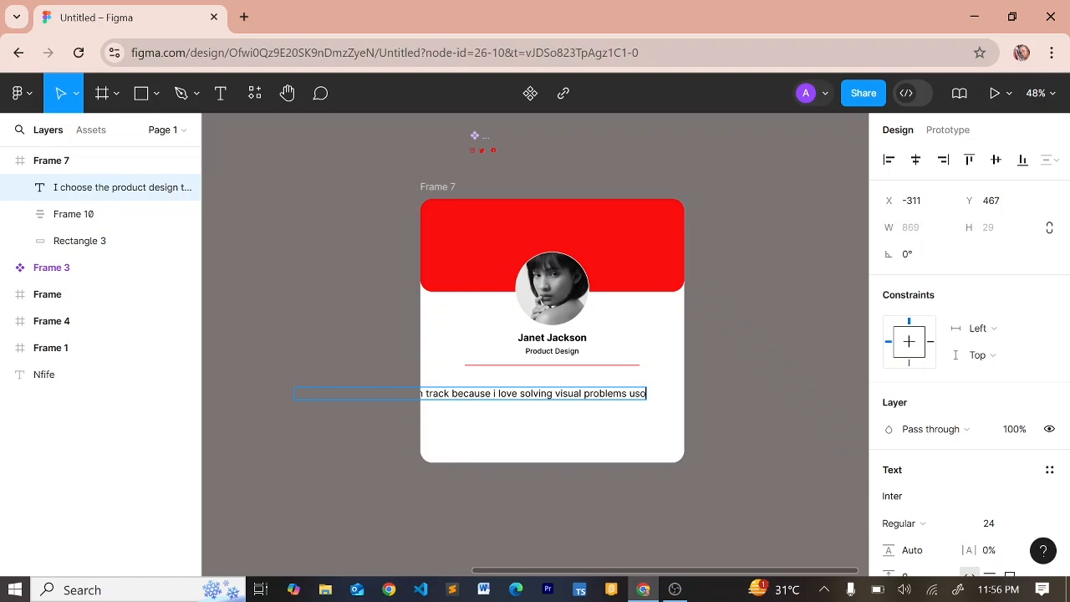
key(BackSpace)
text(ing)
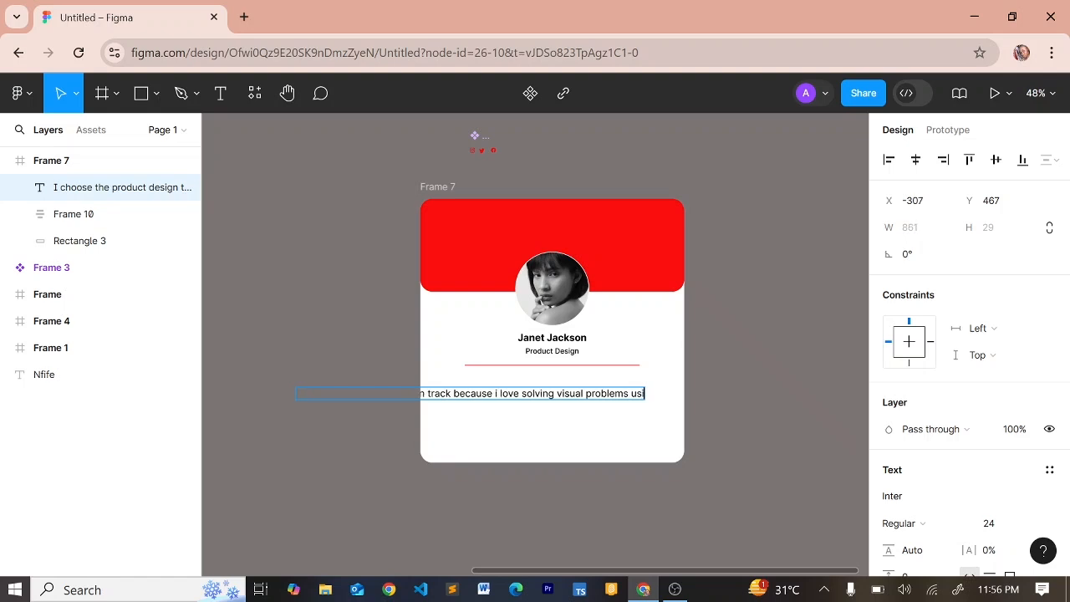
text( UI)
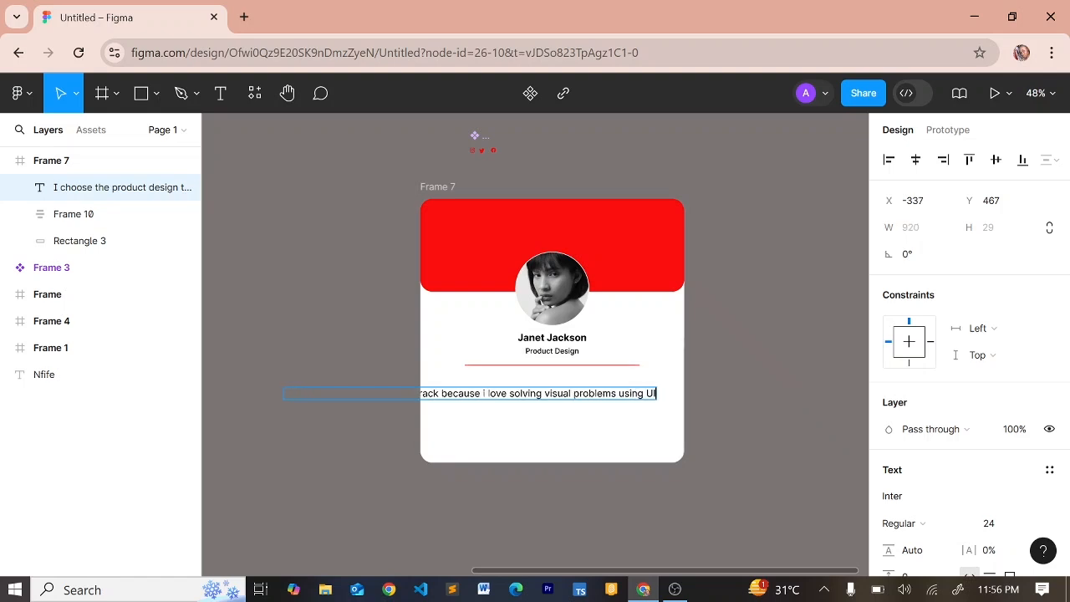
text(/)
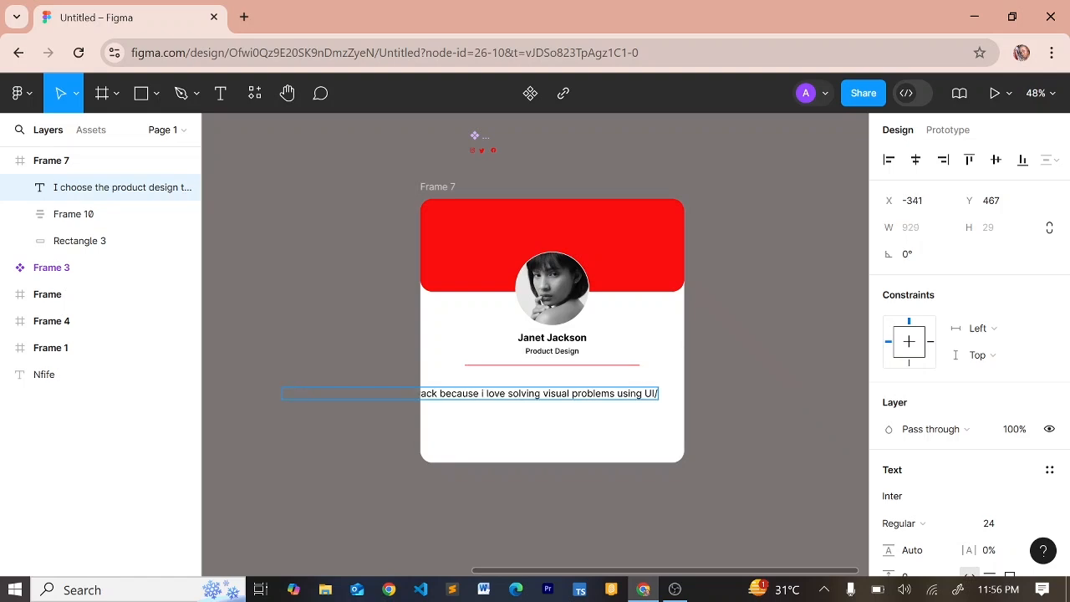
text(UX)
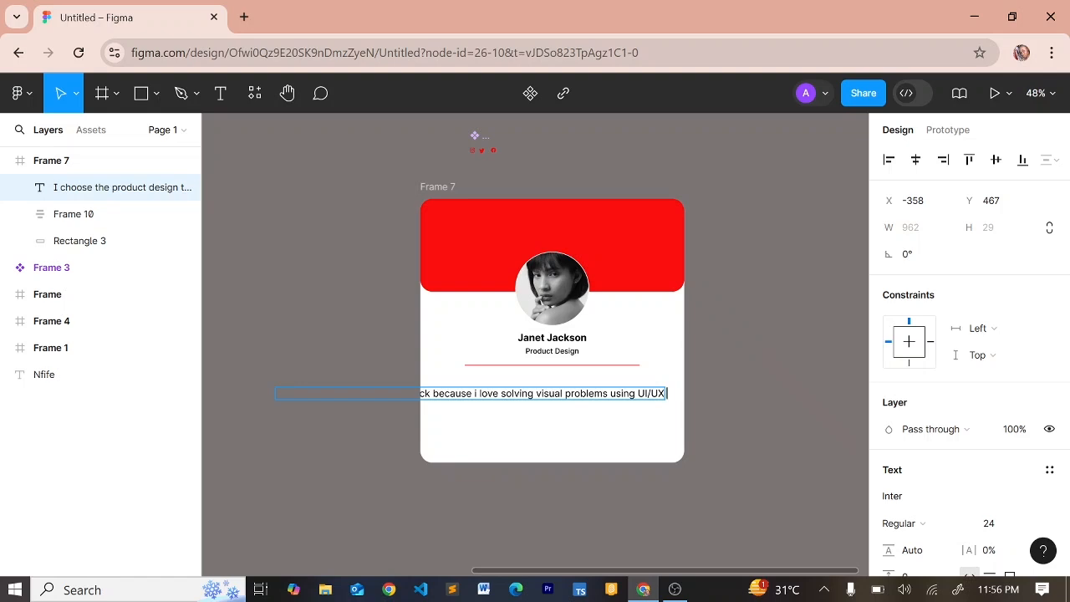
text( designs)
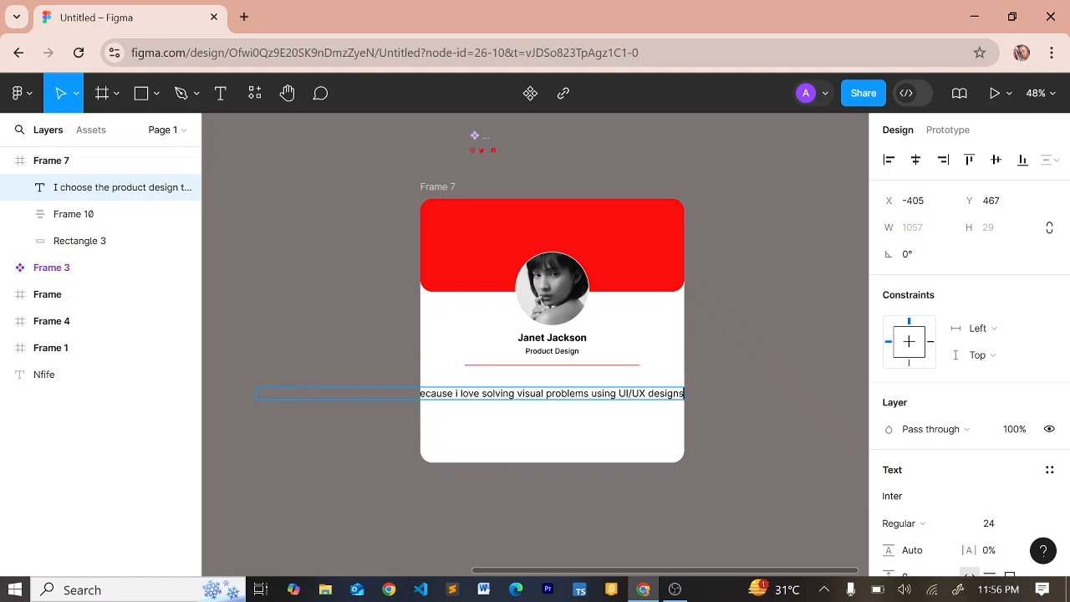
text(.)
Set the bio to 18 px and centre it horizontally in the card
key(Escape)
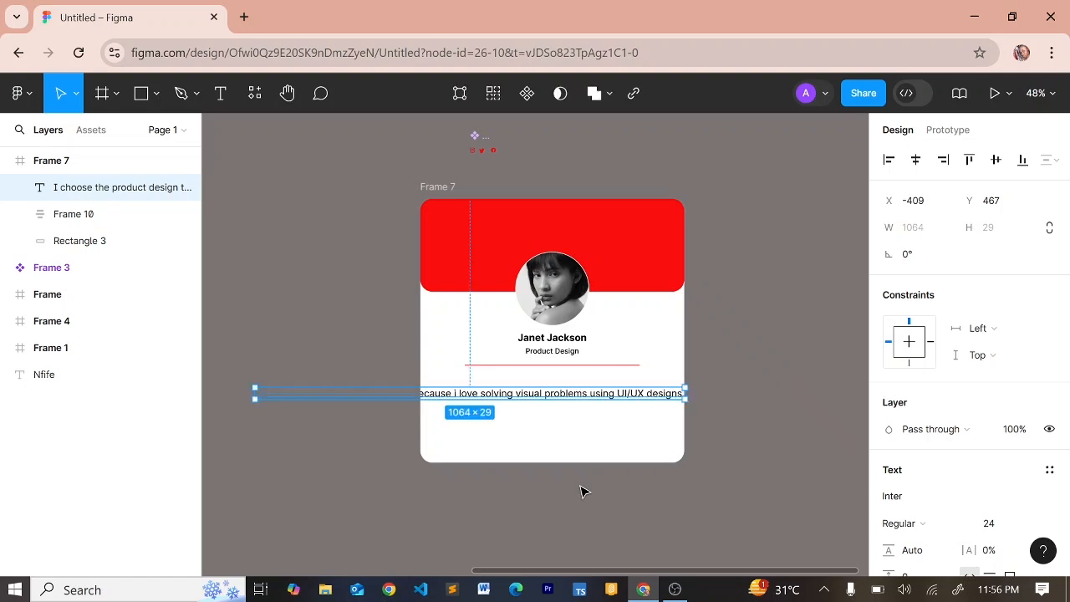
scroll(980, 502, down, 4)
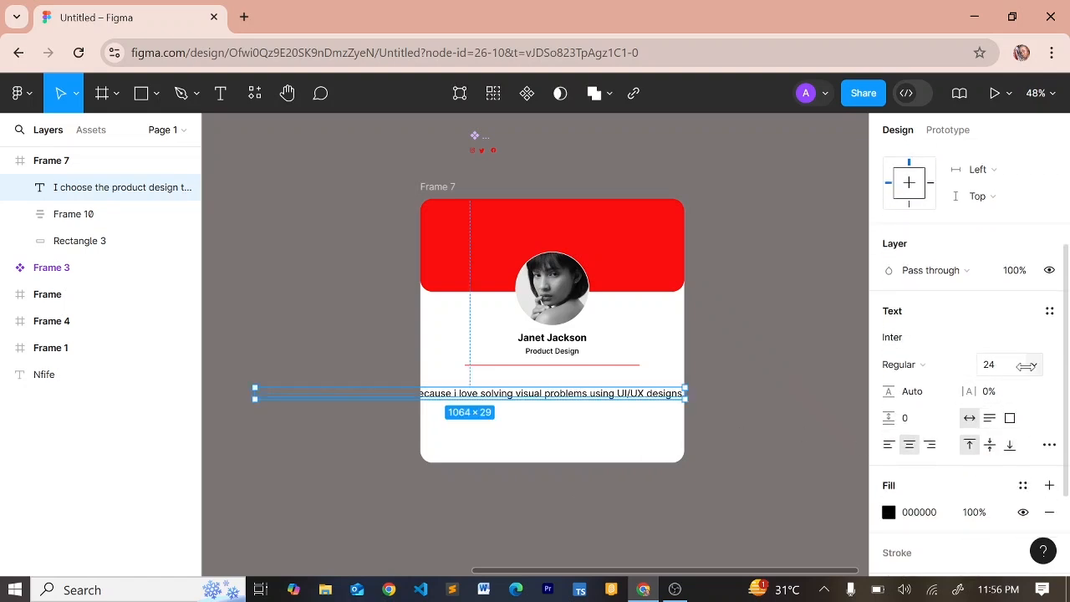
click(1005, 370)
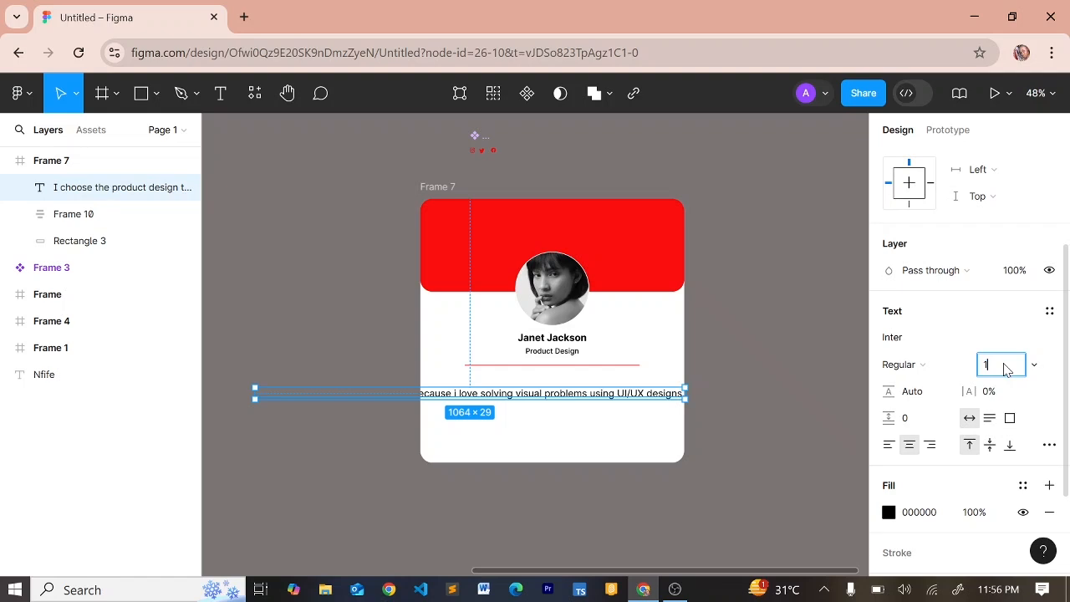
key(Return)
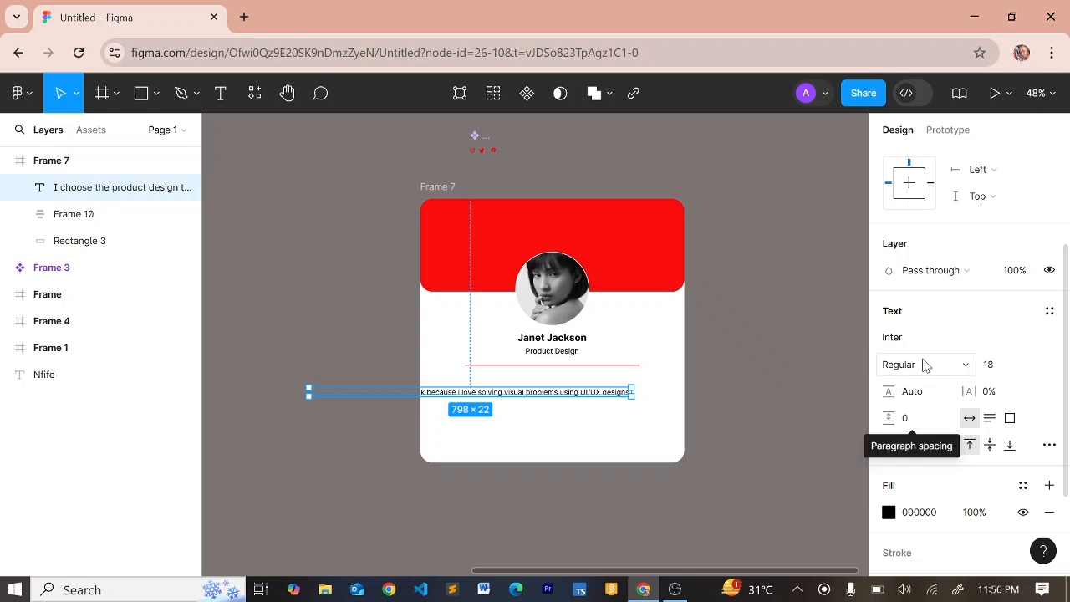
scroll(926, 364, up, 2)
click(916, 161)
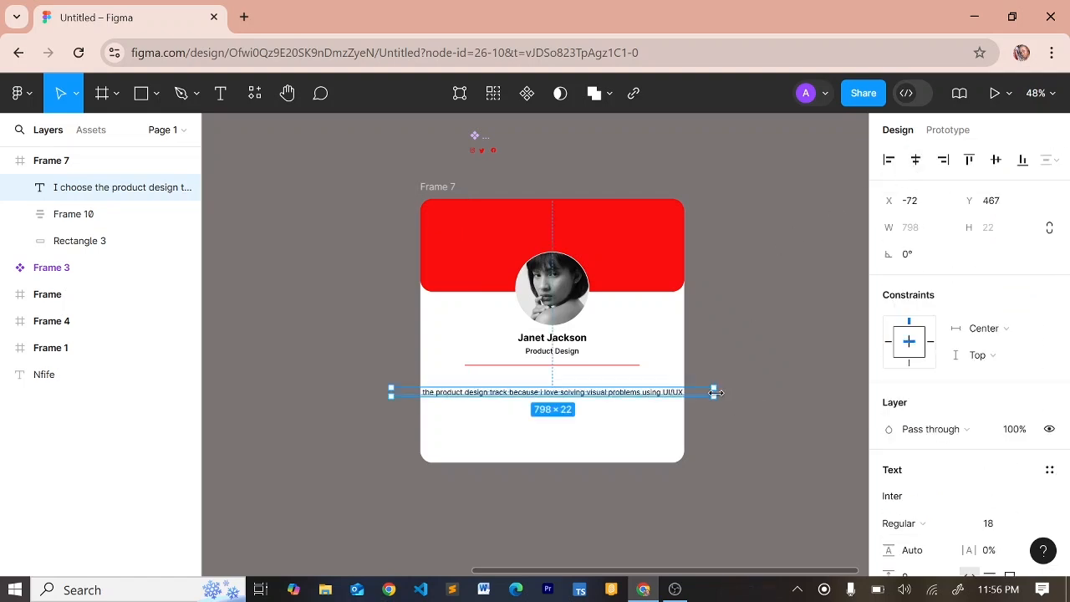
Narrow the bio to about 402 wide so it wraps, re-centre it and move it under the divider
drag(715, 392, 555, 388)
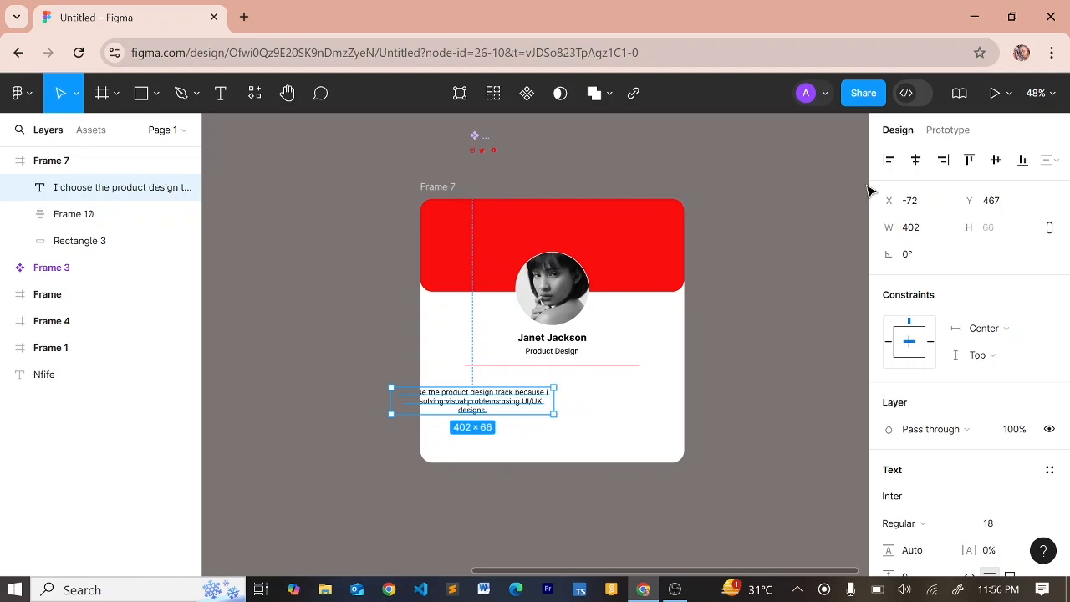
click(916, 159)
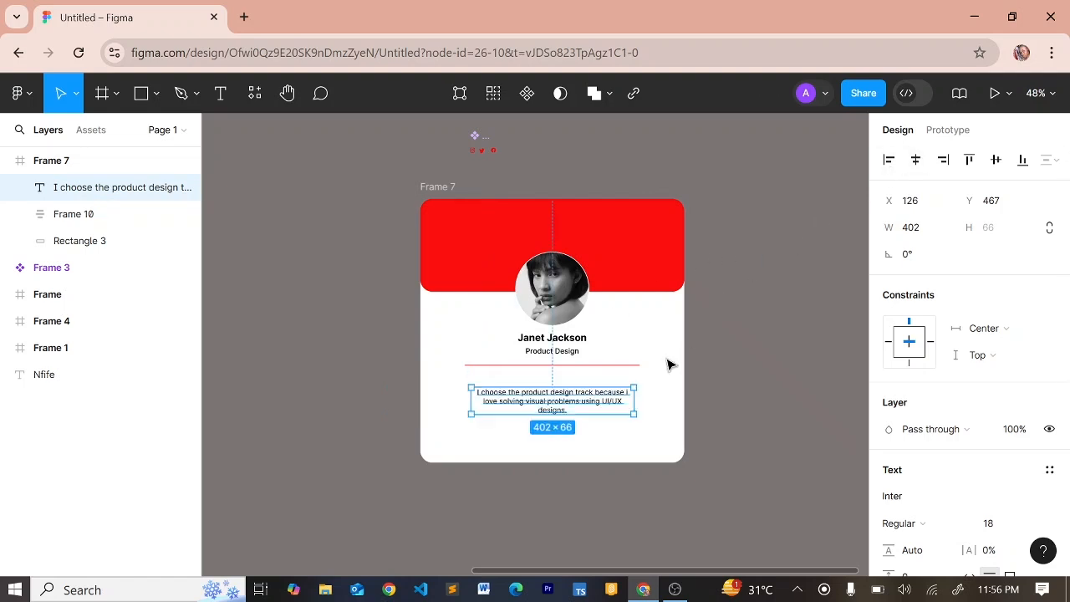
drag(563, 410, 562, 409)
Stack Frame 10 and the bio into Frame 11, a vertical auto layout with 32 spacing
click(549, 361)
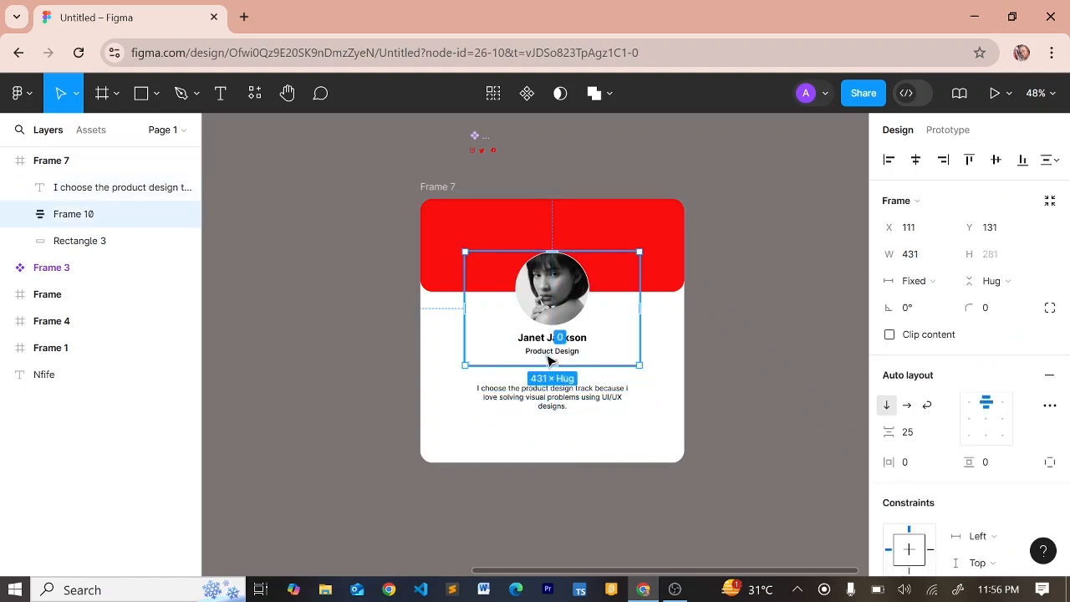
shift+click(539, 402)
key(shift+a)
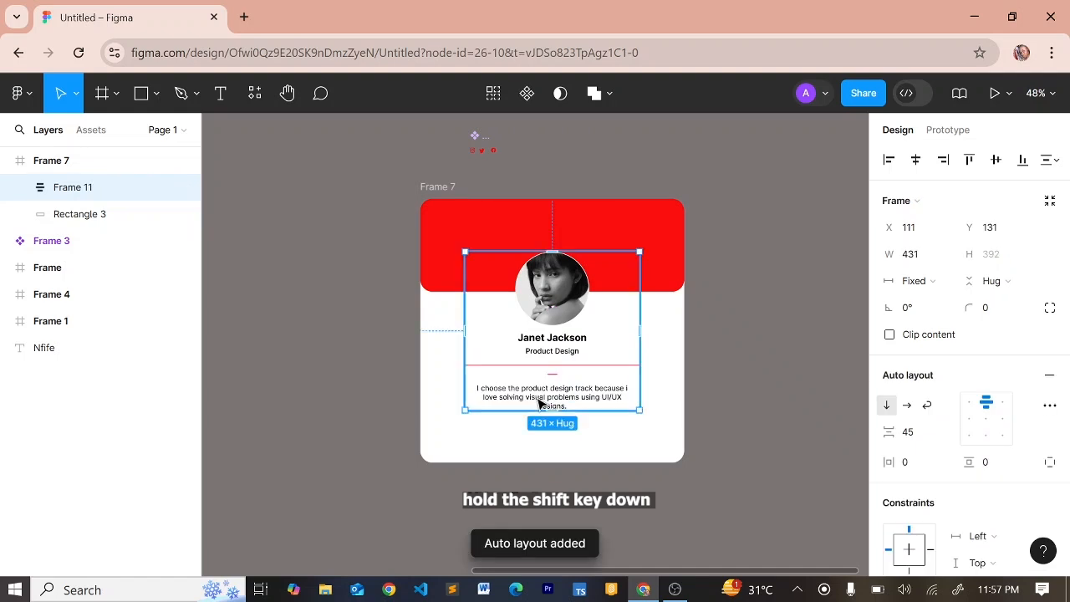
drag(890, 431, 879, 431)
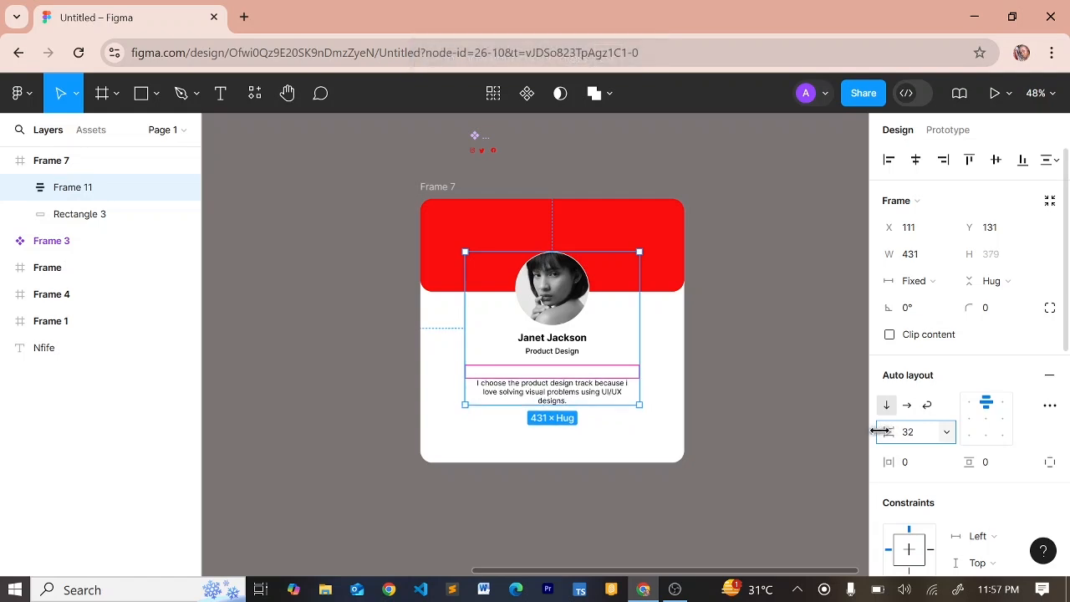
click(788, 398)
scroll(788, 397, down, 1)
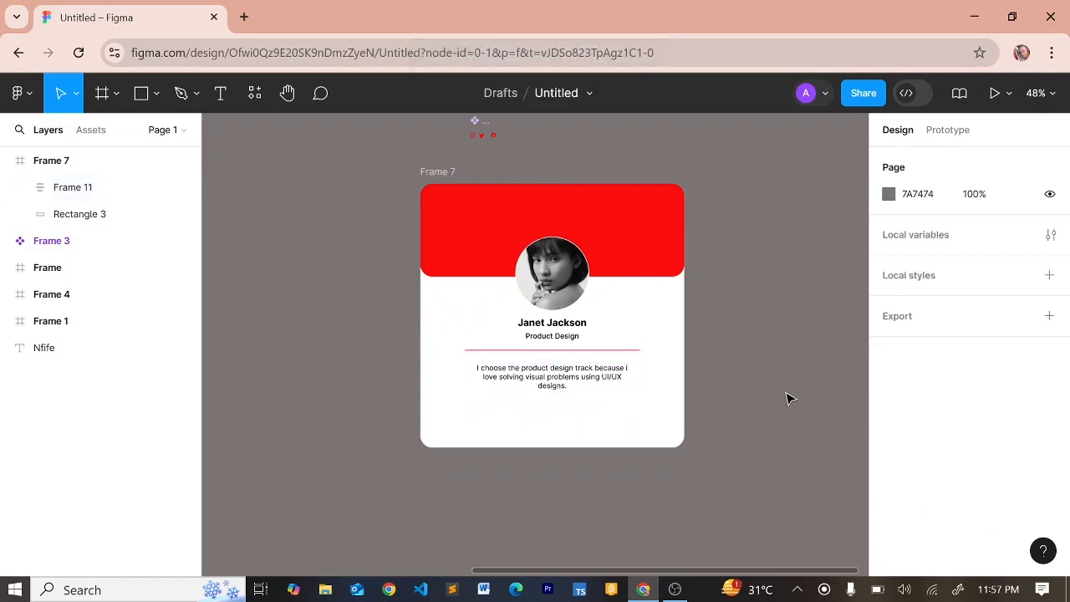
click(92, 131)
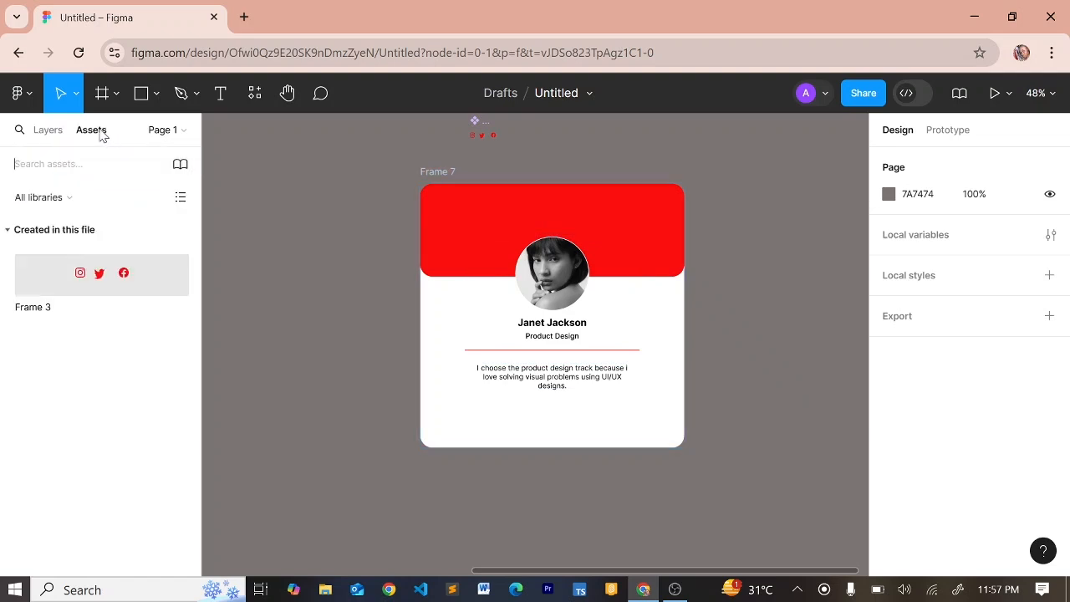
Search Iconfinder for 'facebook' icons in a new browser tab, then return to the Figma tab
click(245, 17)
text(icon)
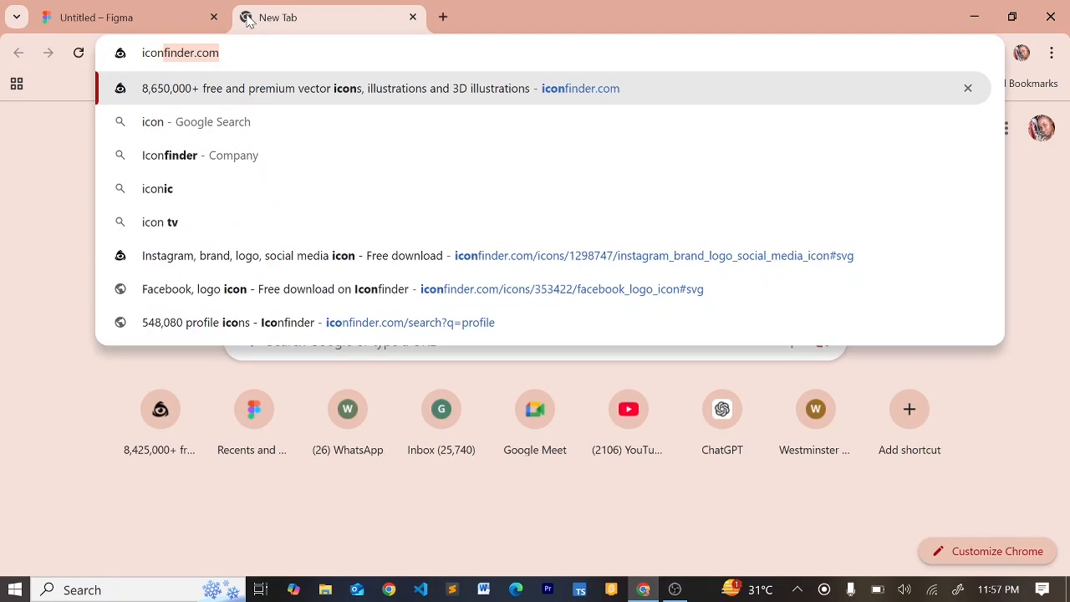
text(fin)
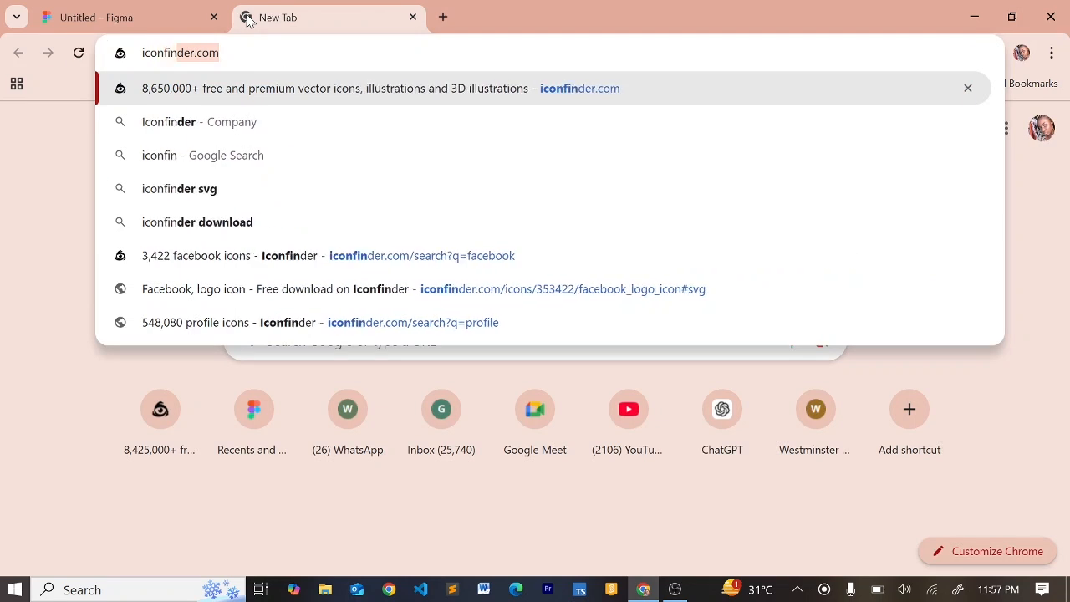
key(Return)
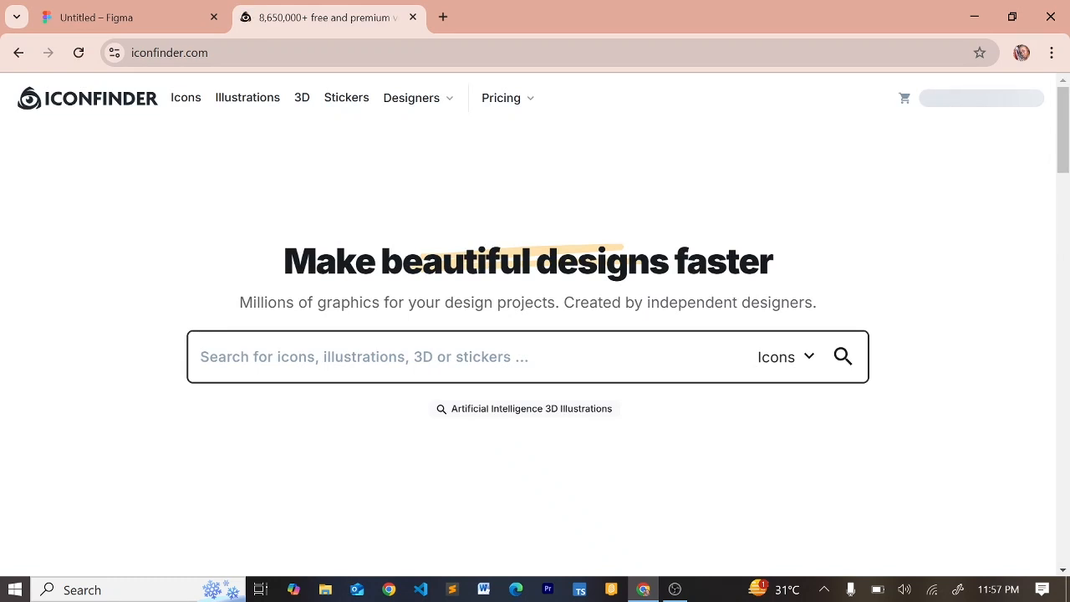
text(faceb)
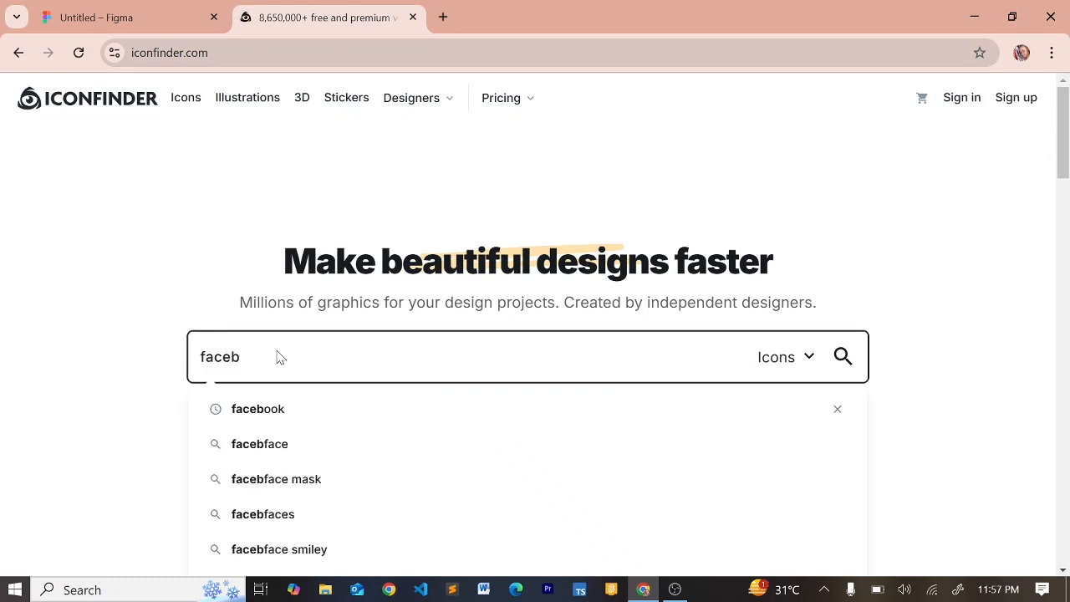
click(222, 409)
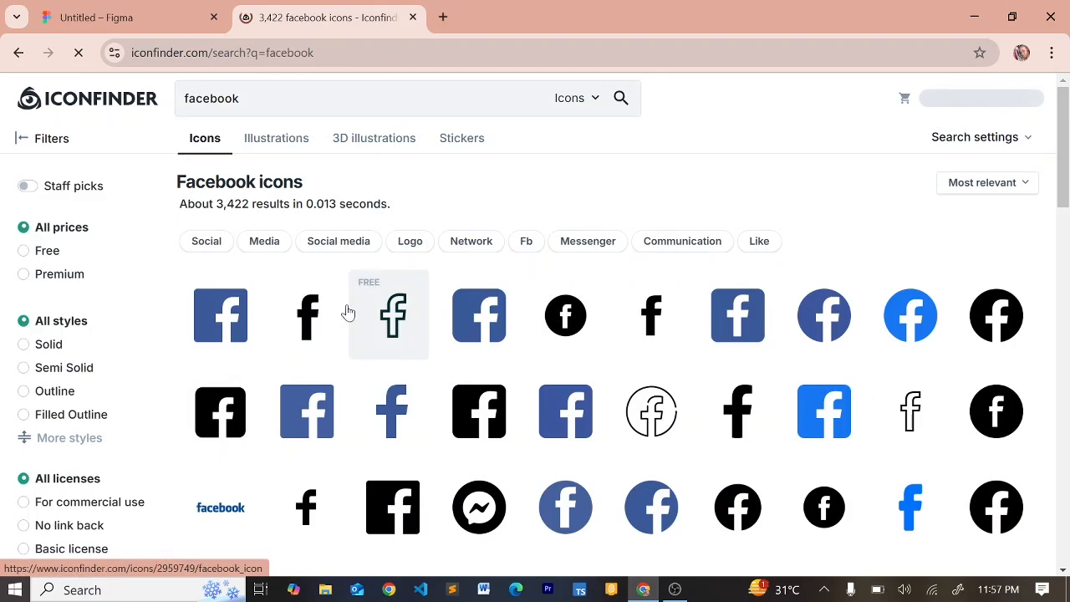
click(164, 28)
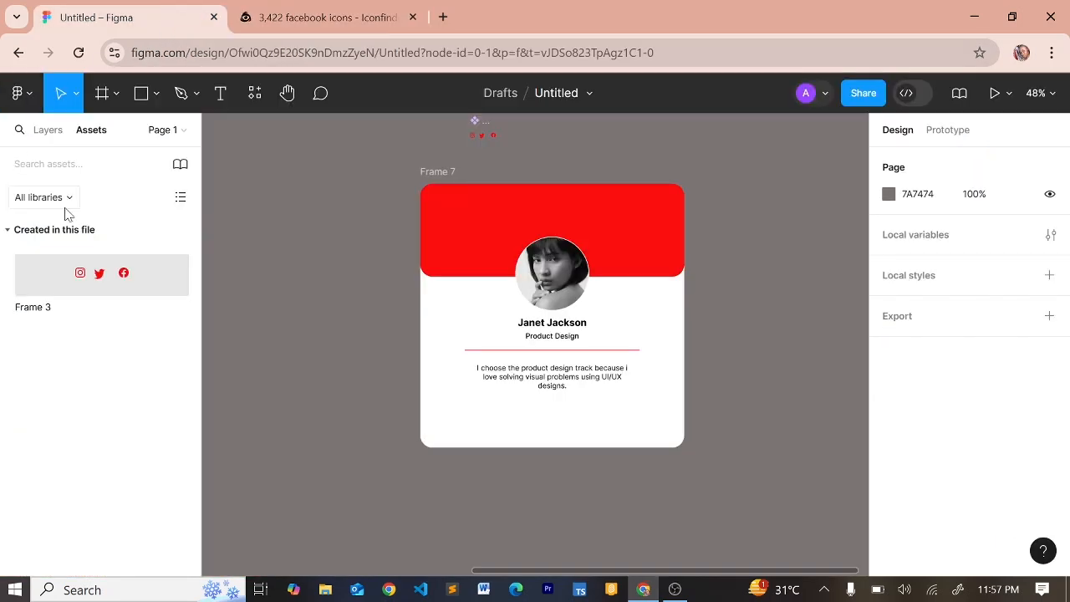
Place the social icons row (Frame 3) below the bio with a 20 gap, centred horizontally
drag(90, 278, 532, 424)
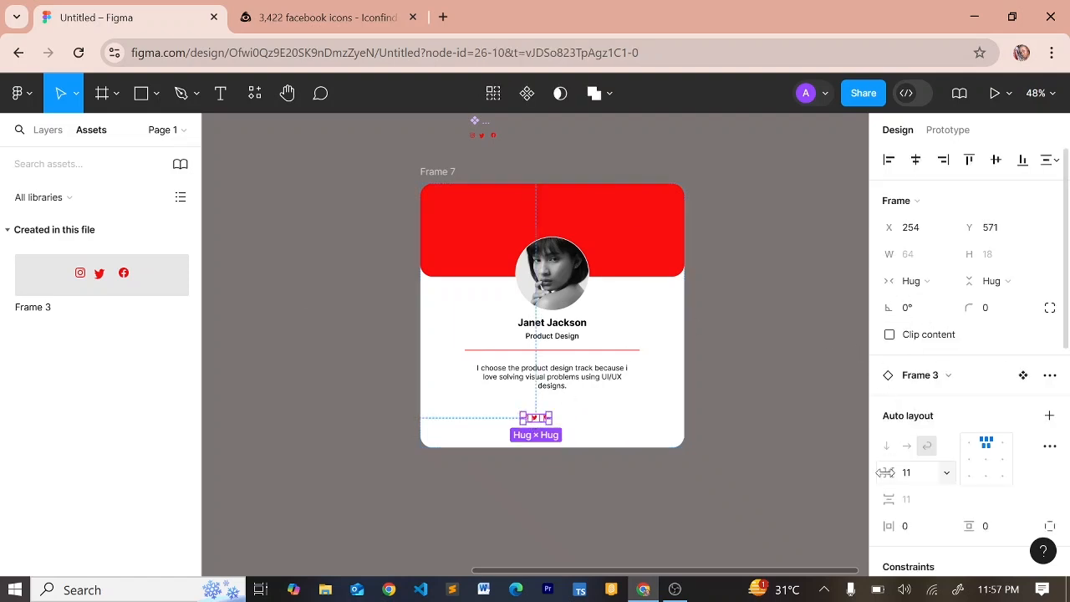
drag(884, 474, 901, 474)
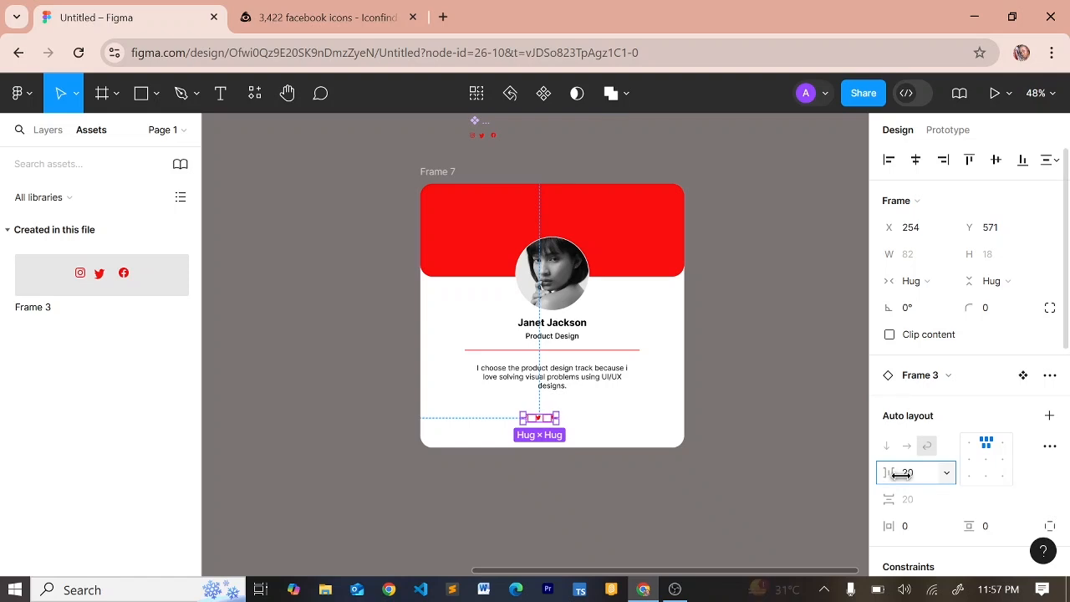
click(575, 377)
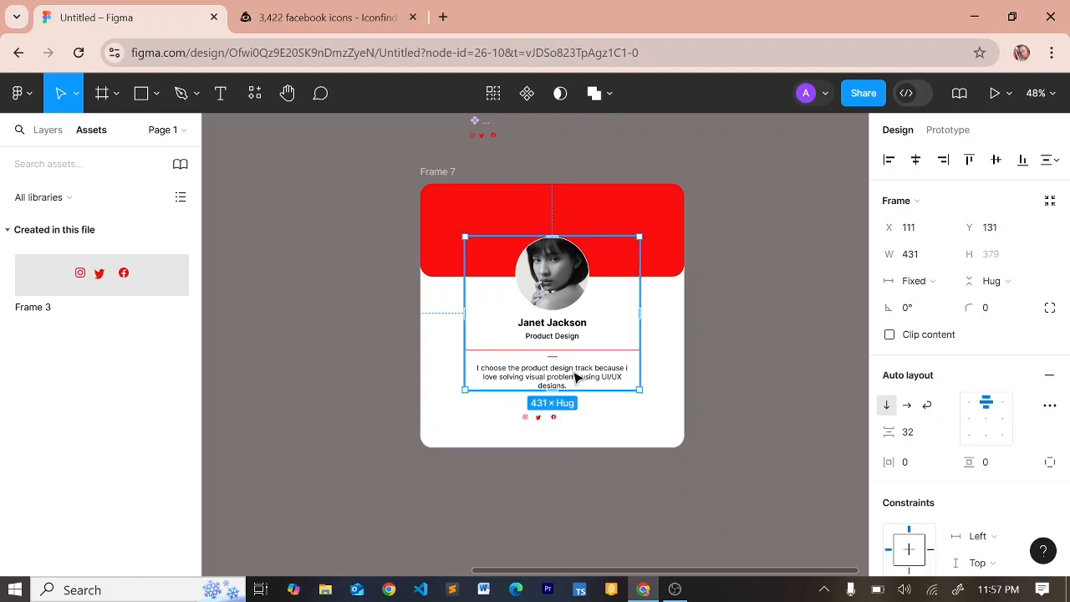
click(552, 419)
click(916, 161)
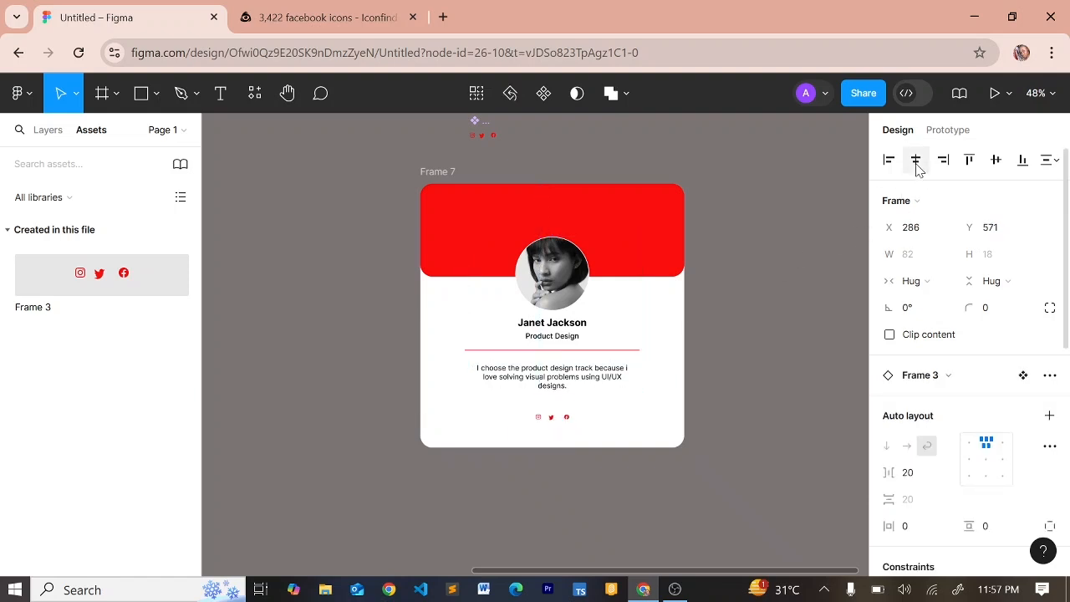
Wrap the card content and icons row together in one auto layout with a 61 gap
click(583, 375)
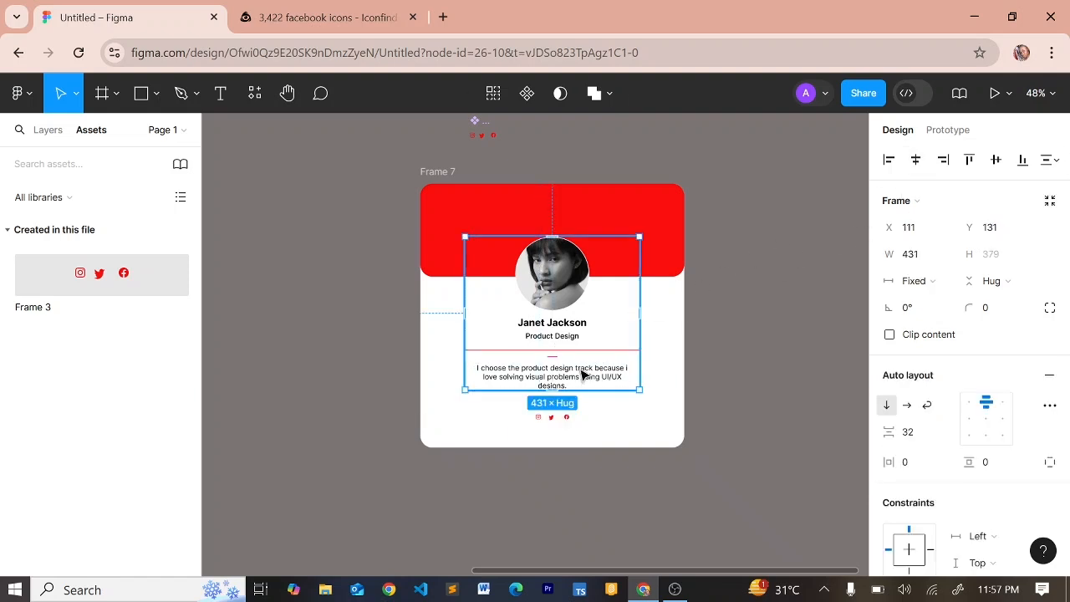
shift+click(549, 419)
key(shift+a)
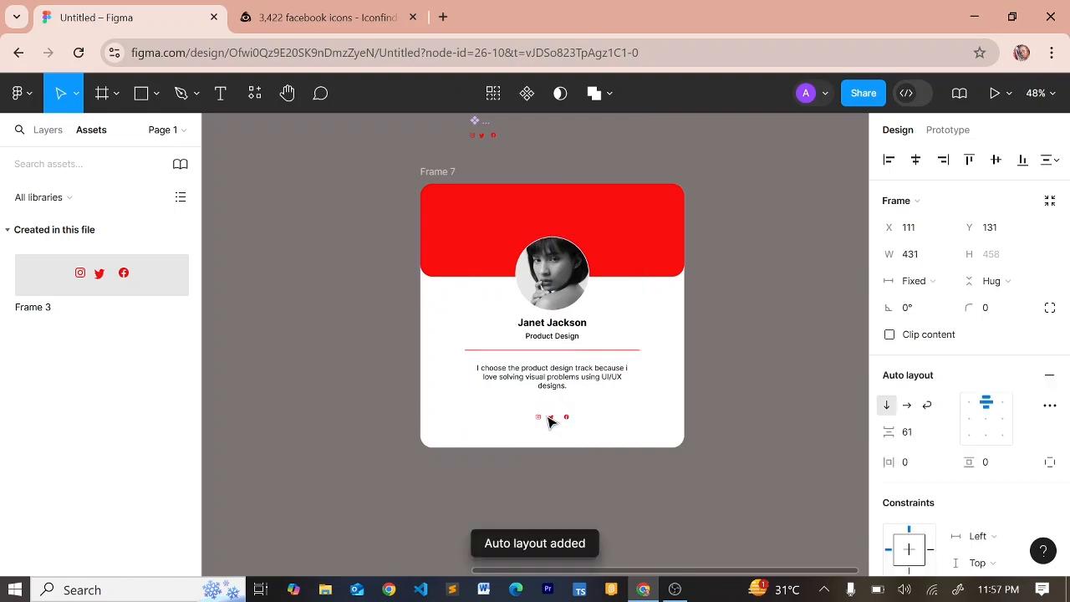
click(628, 487)
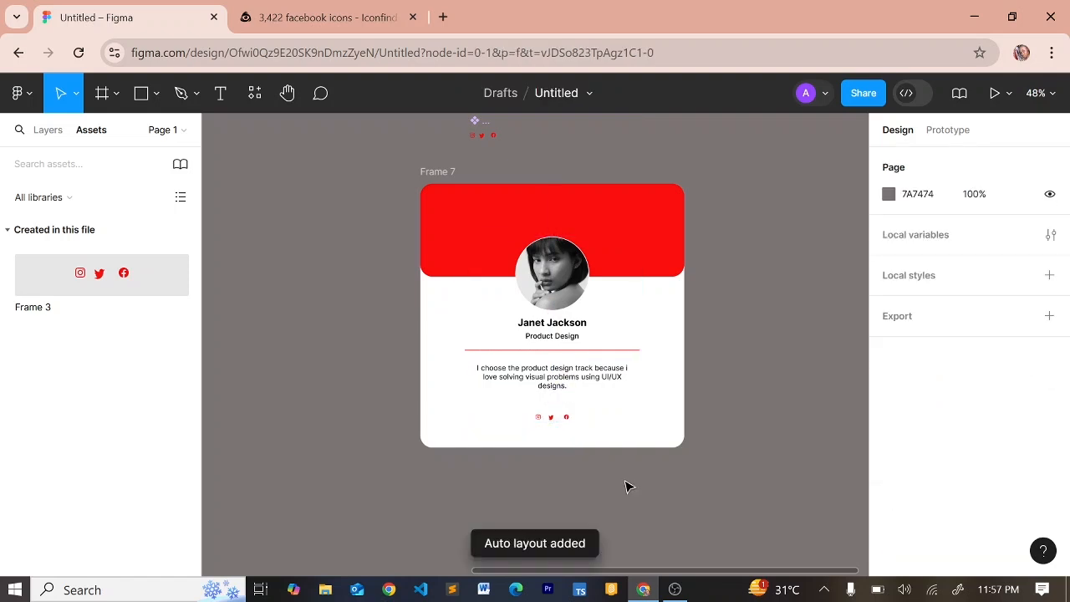
click(439, 174)
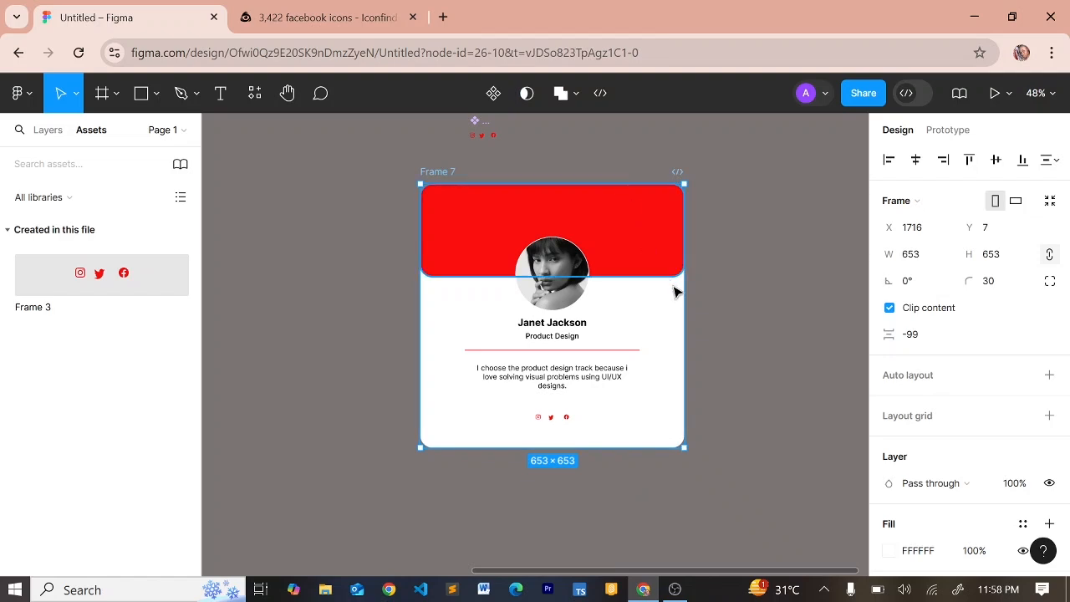
Test the Frame 7 card's responsiveness by resizing its width, then undo the resize
mouse_move(667, 296)
mouse_down()
mouse_move(576, 296)
mouse_move(674, 296)
mouse_up()
click(704, 295)
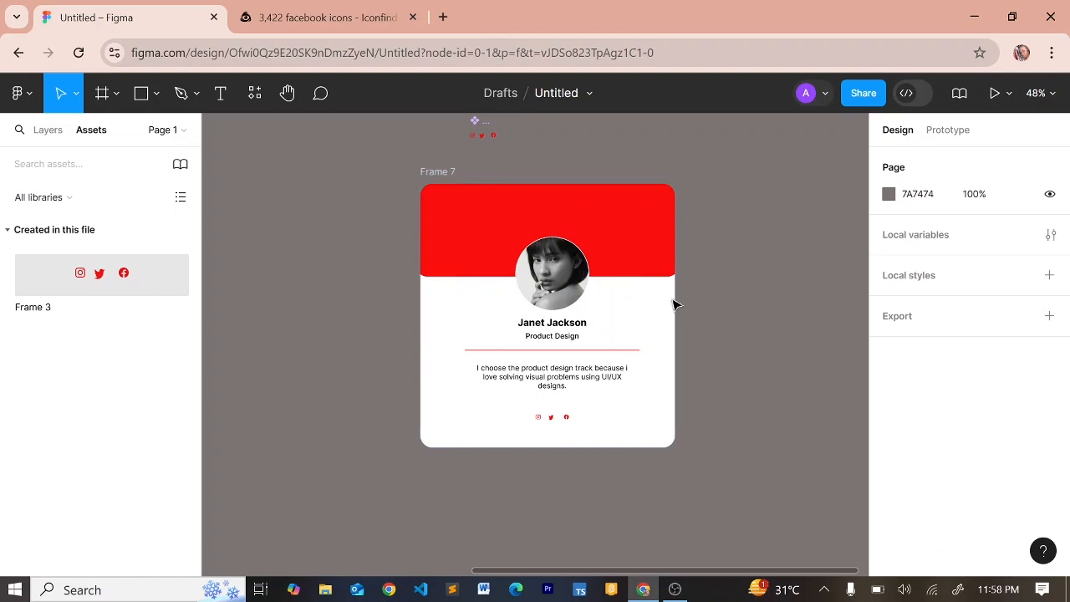
click(432, 174)
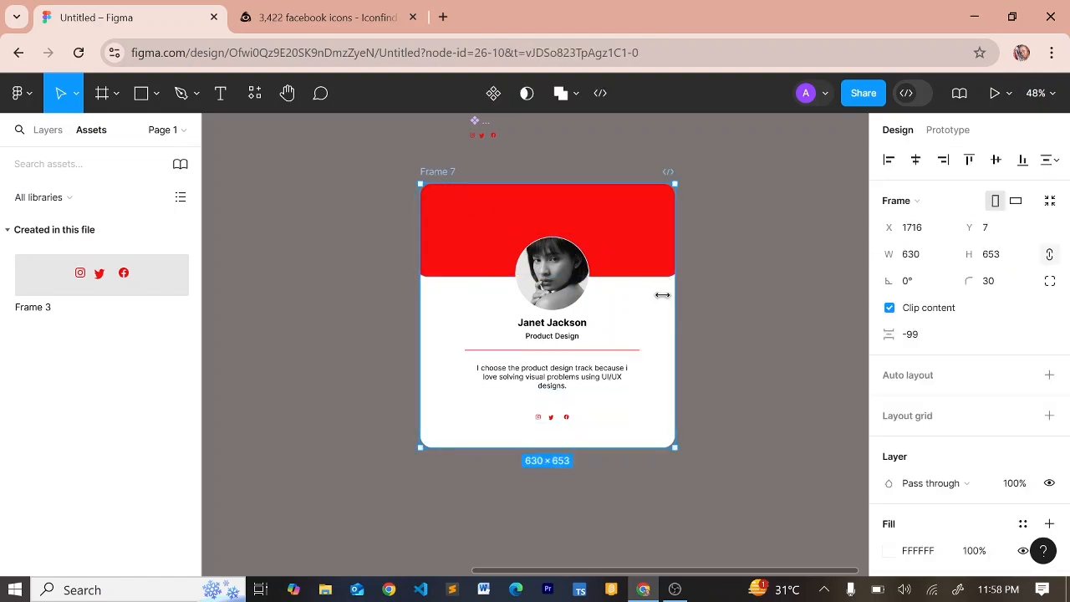
drag(662, 294, 792, 269)
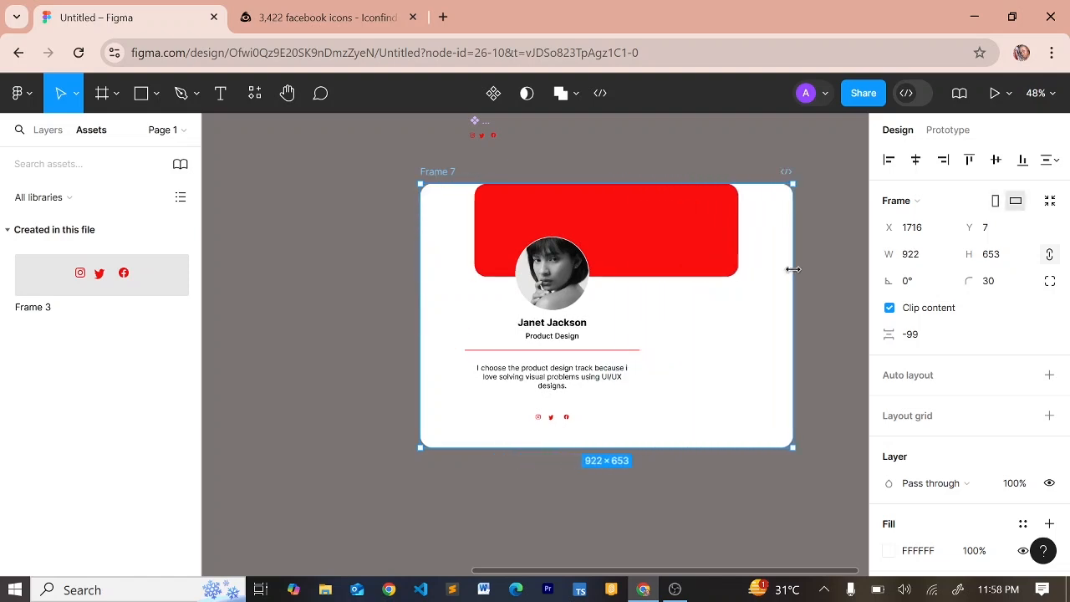
key(ctrl+z)
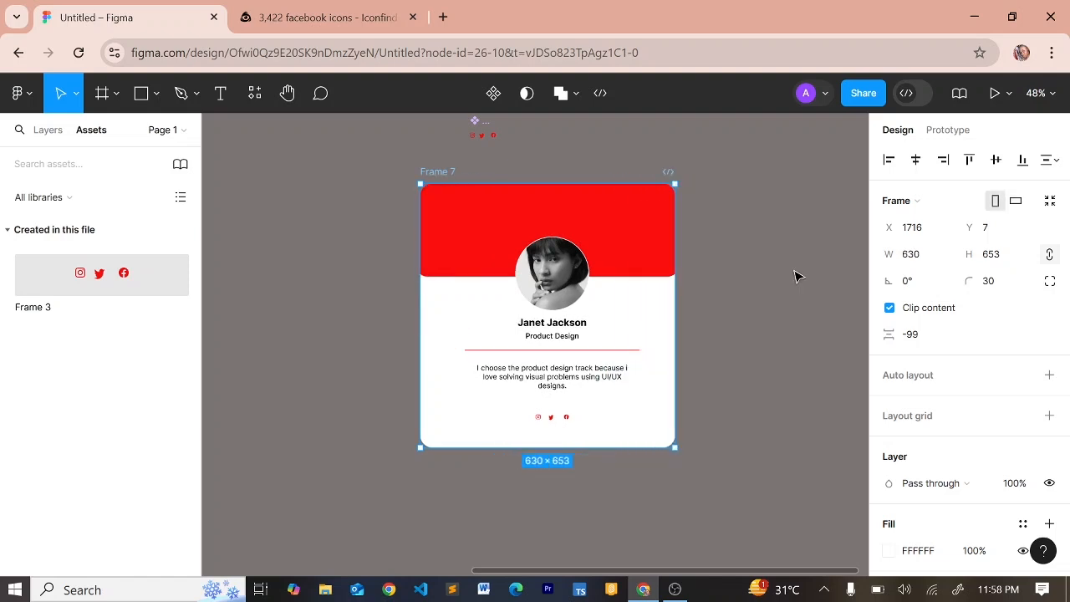
click(795, 277)
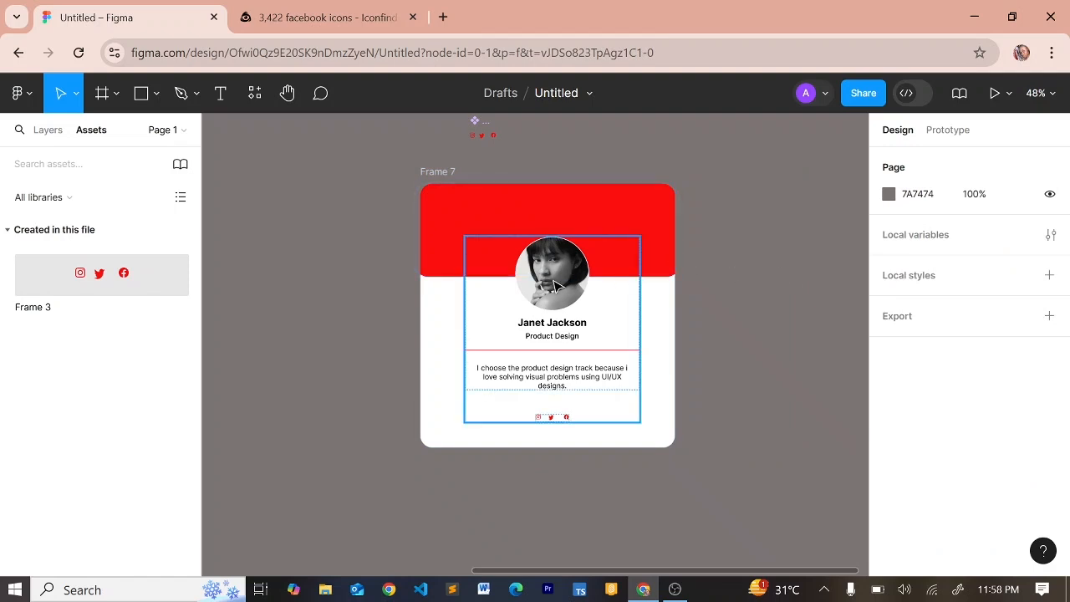
Set the red header rectangle's horizontal constraint to Left and right
click(575, 232)
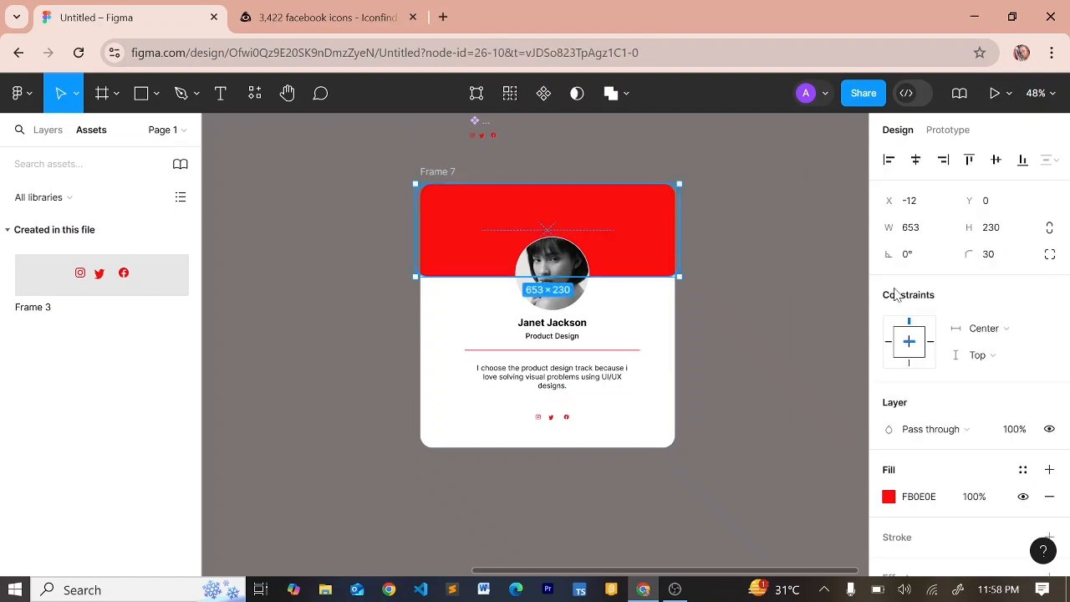
click(1017, 323)
click(994, 306)
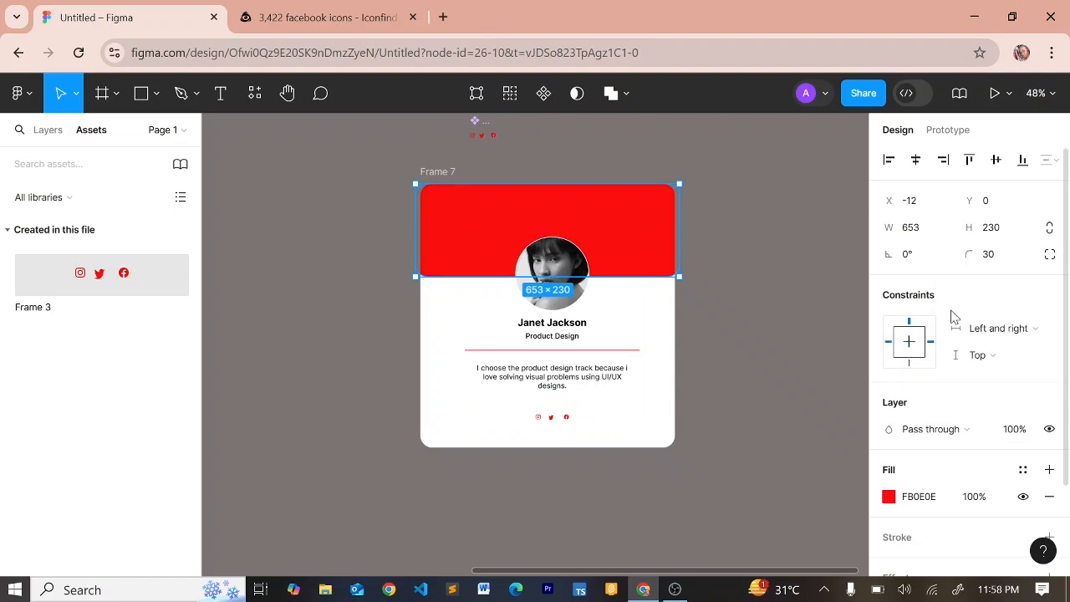
click(432, 172)
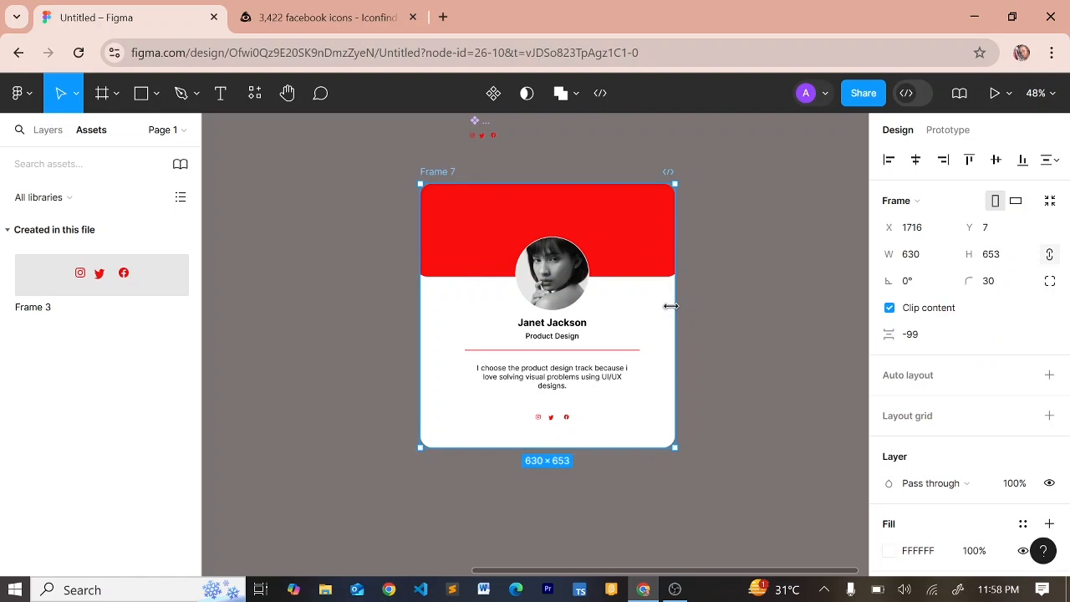
Set the 431-wide content stack's horizontal constraint to Left and right
mouse_move(671, 306)
mouse_down()
mouse_move(616, 294)
mouse_move(580, 310)
mouse_move(697, 265)
mouse_move(718, 239)
mouse_move(643, 222)
mouse_move(812, 212)
mouse_move(617, 236)
mouse_move(828, 287)
mouse_move(738, 256)
mouse_move(654, 253)
mouse_move(824, 276)
mouse_move(650, 284)
mouse_move(851, 373)
mouse_move(654, 302)
mouse_move(708, 303)
mouse_move(674, 304)
mouse_up()
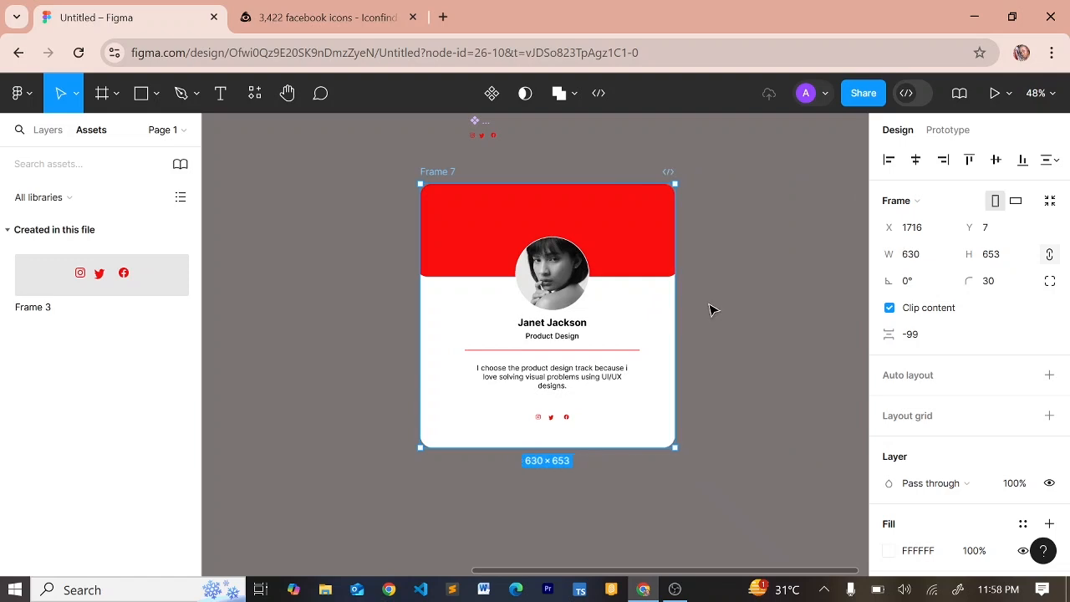
click(583, 322)
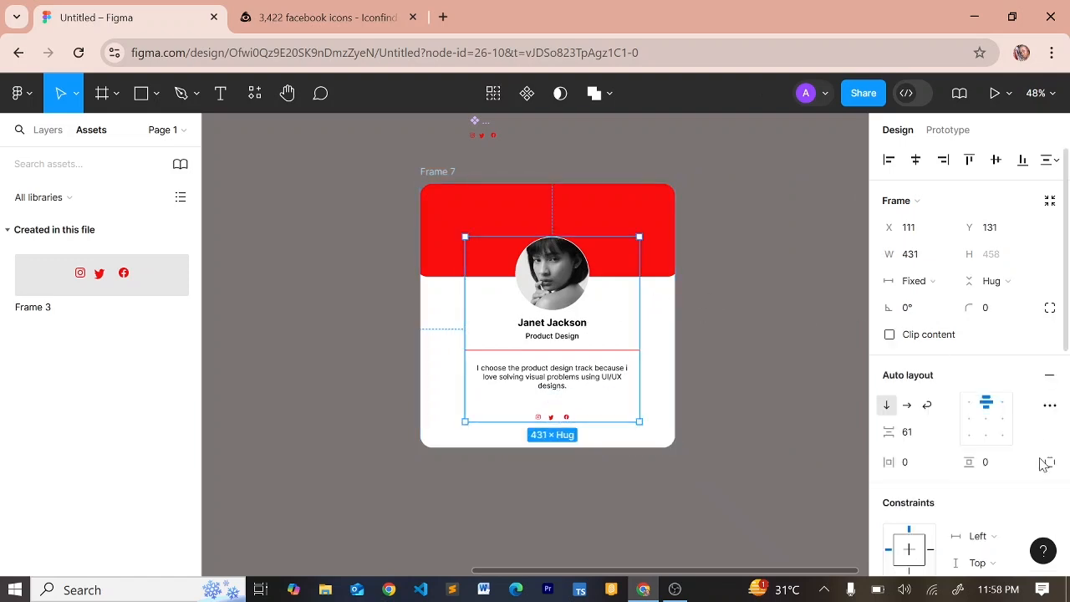
scroll(1011, 474, down, 1)
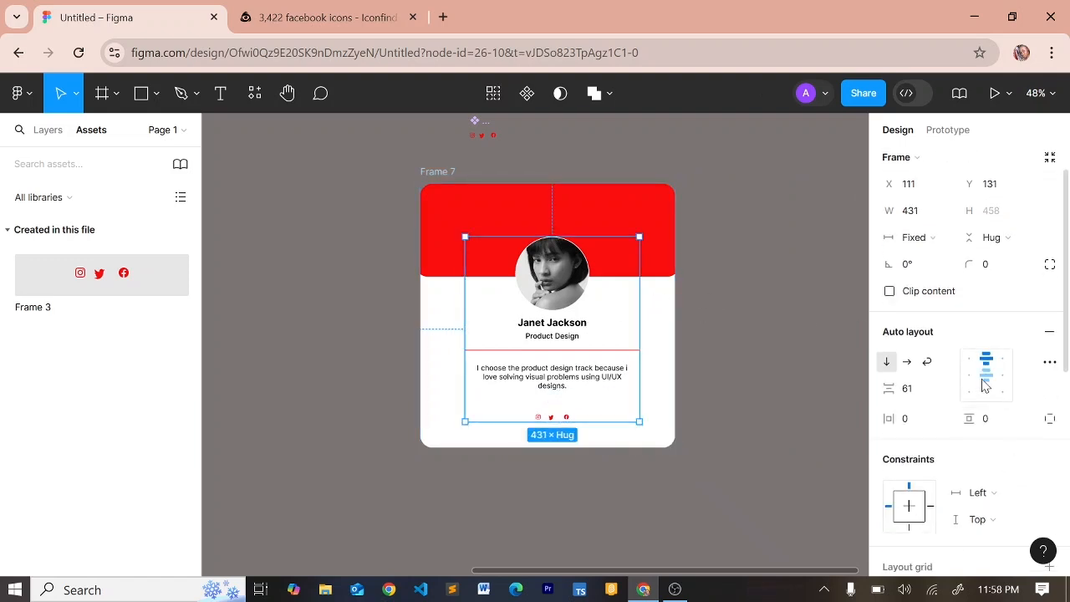
click(989, 494)
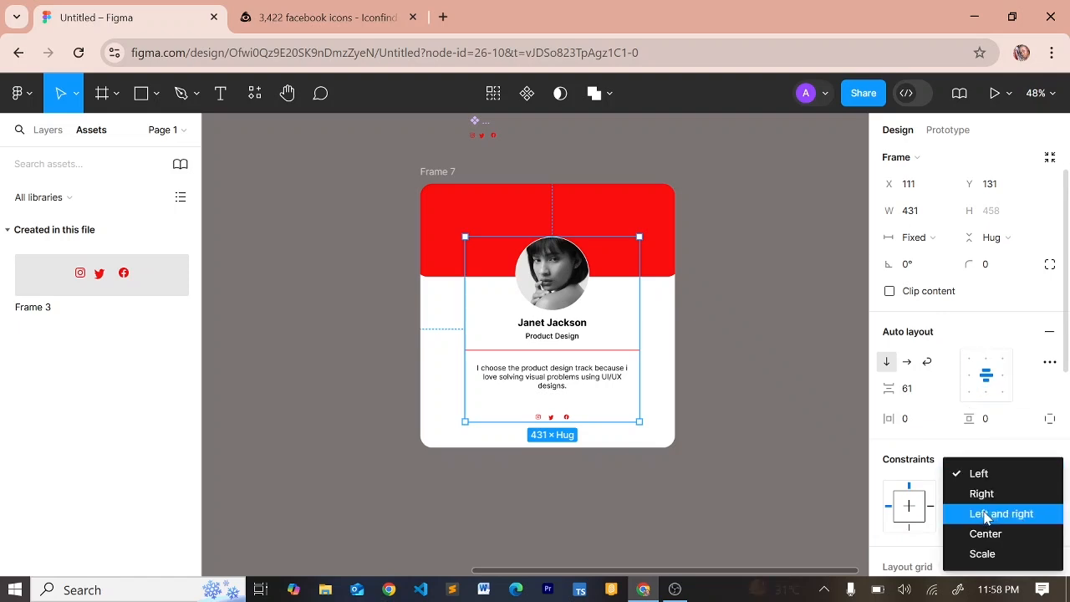
click(987, 515)
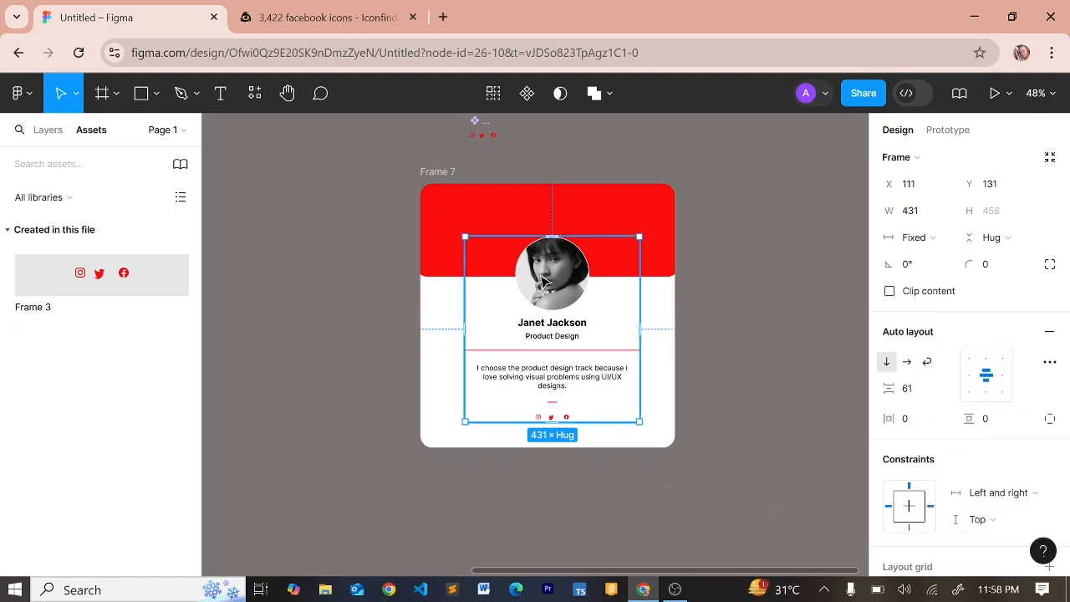
click(432, 176)
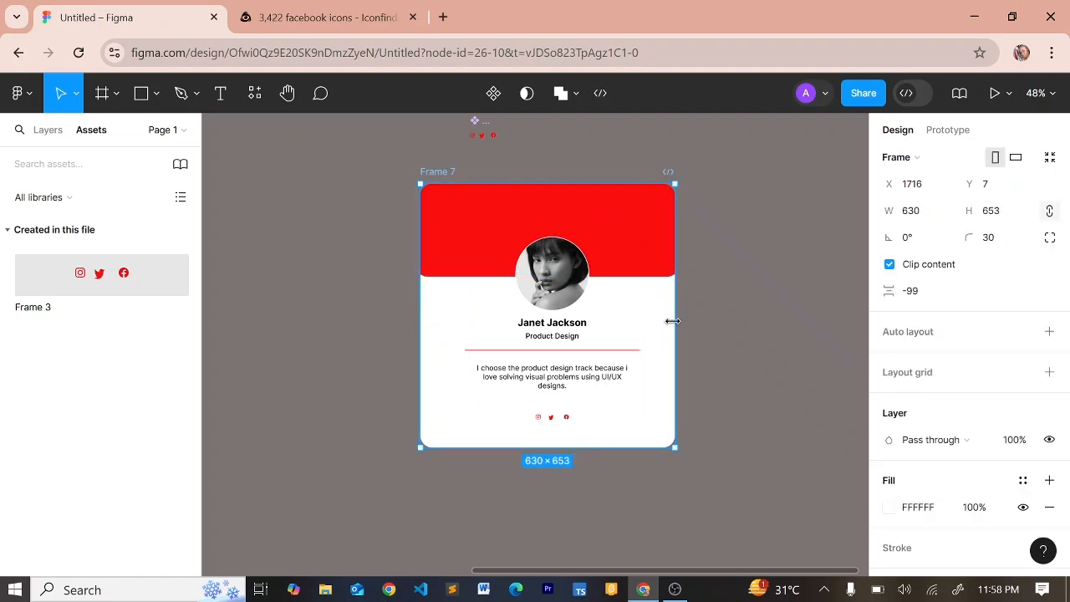
drag(671, 321, 640, 414)
drag(752, 416, 673, 447)
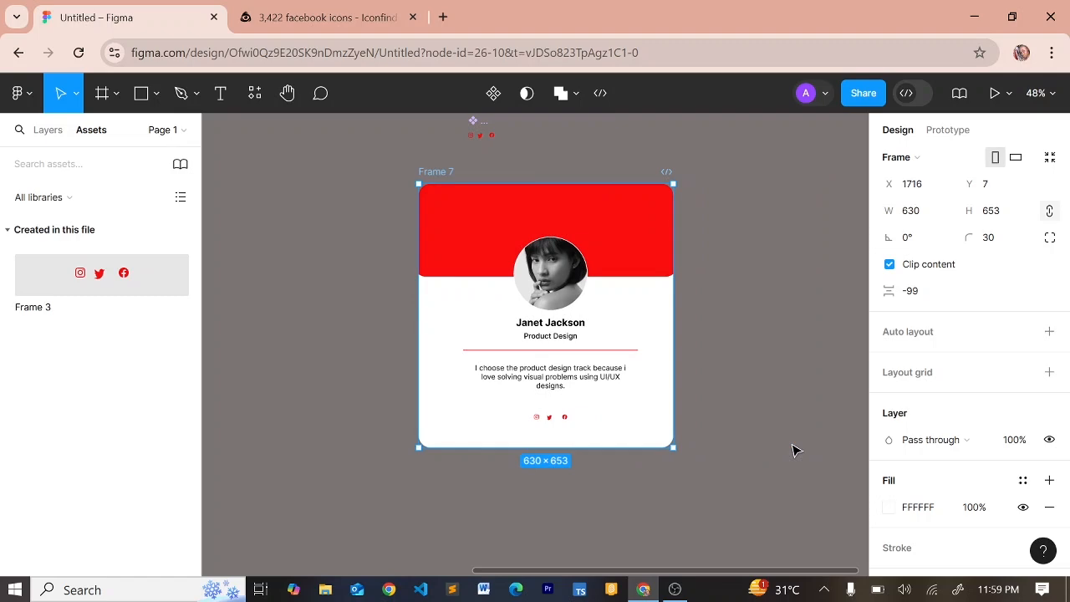